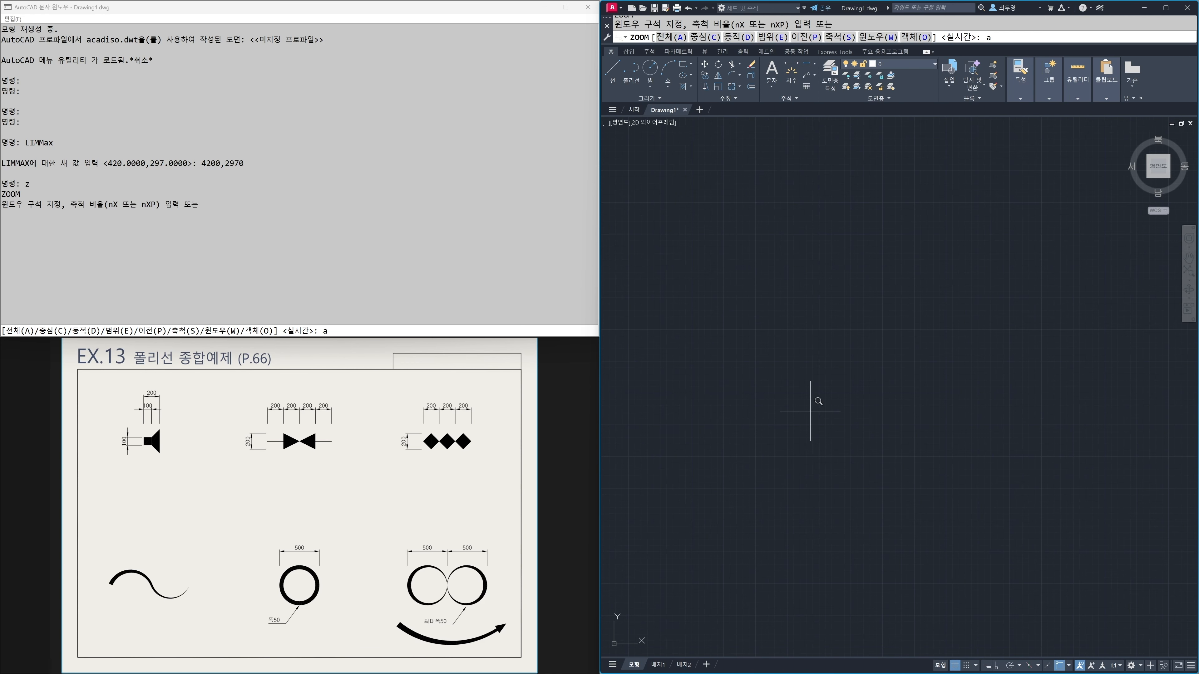
With ortho mode on, start a polyline for the speaker symbol with a horizontal segment 100 long and 100 wide throughout
click(154, 435)
scroll(349, 496, up, 5)
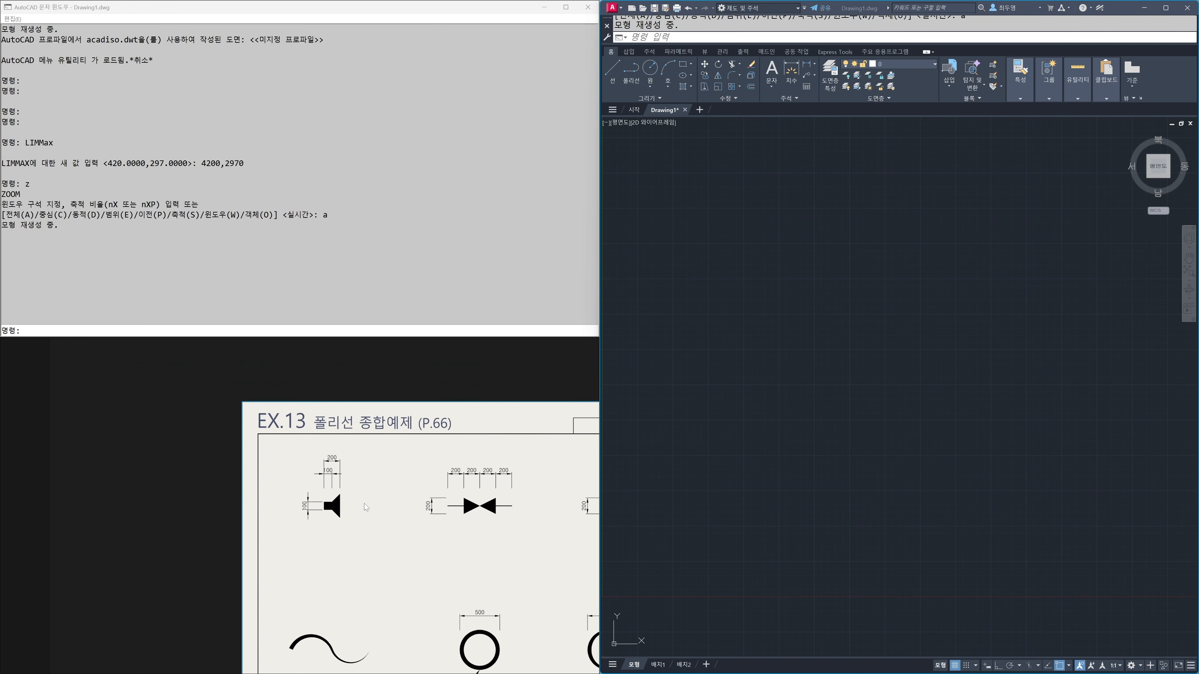
scroll(379, 485, up, 4)
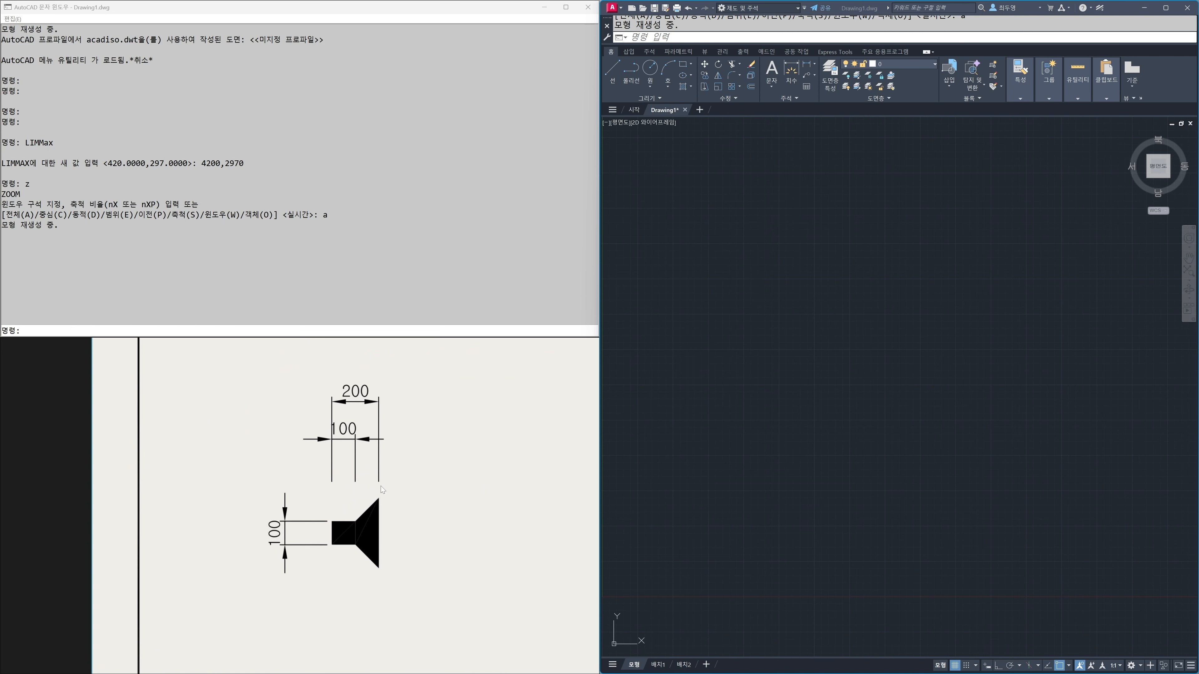
drag(417, 497, 399, 520)
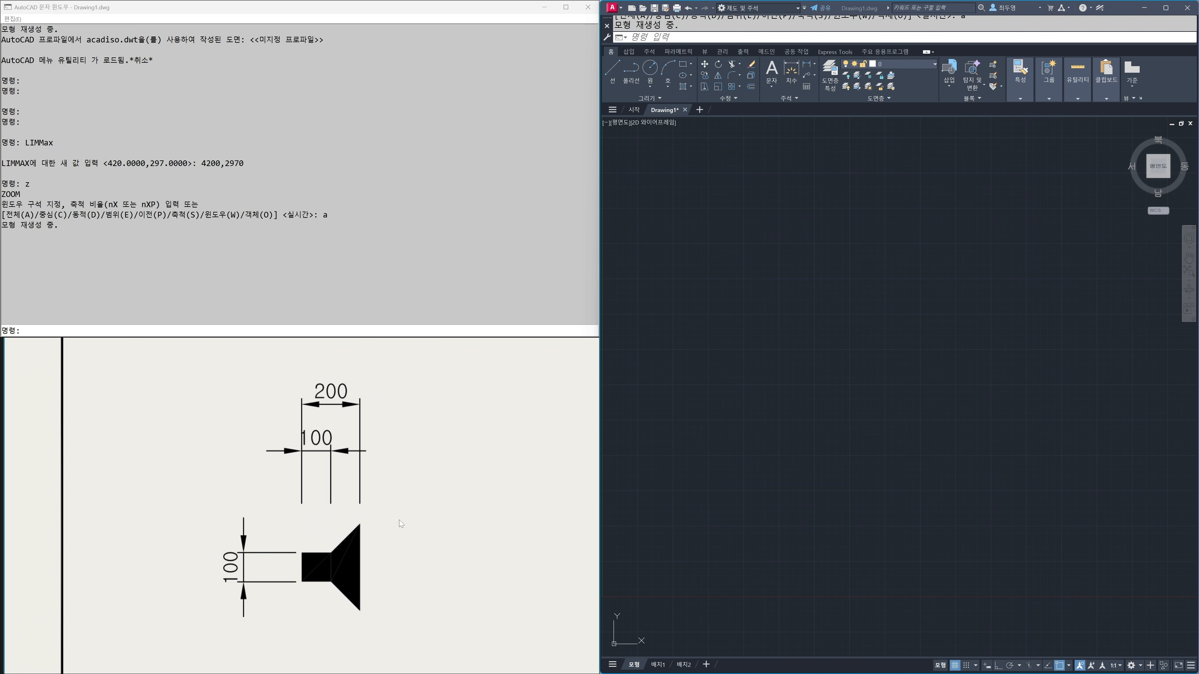
click(858, 399)
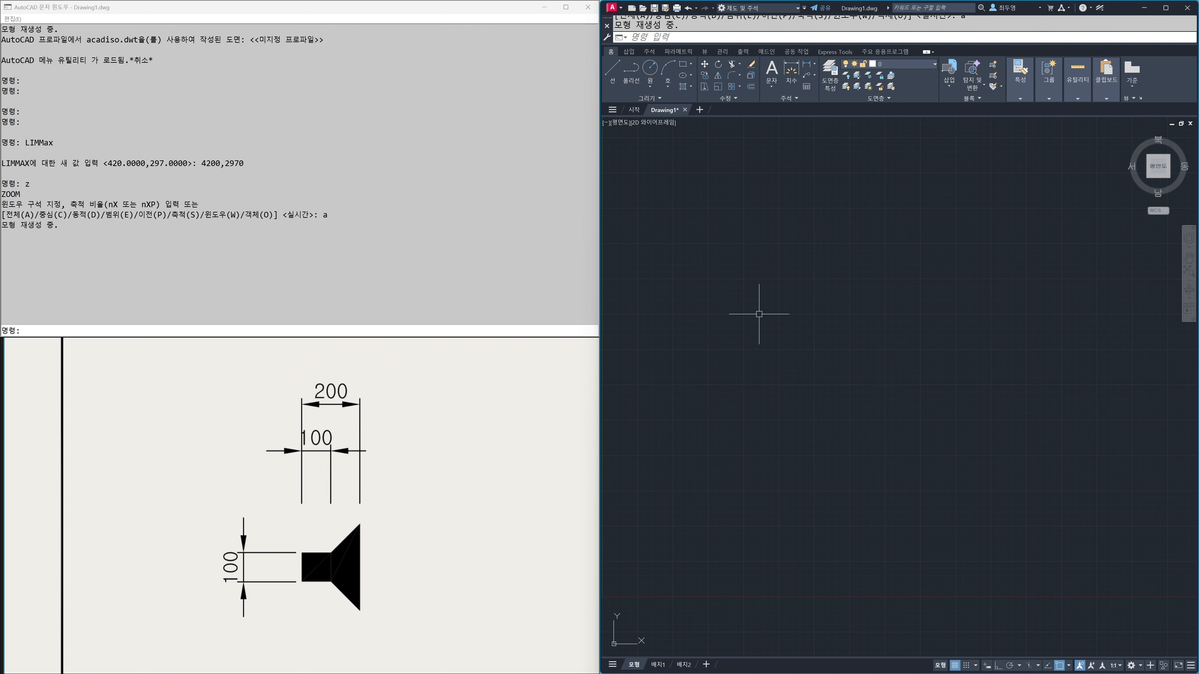
text(pl)
key(Return)
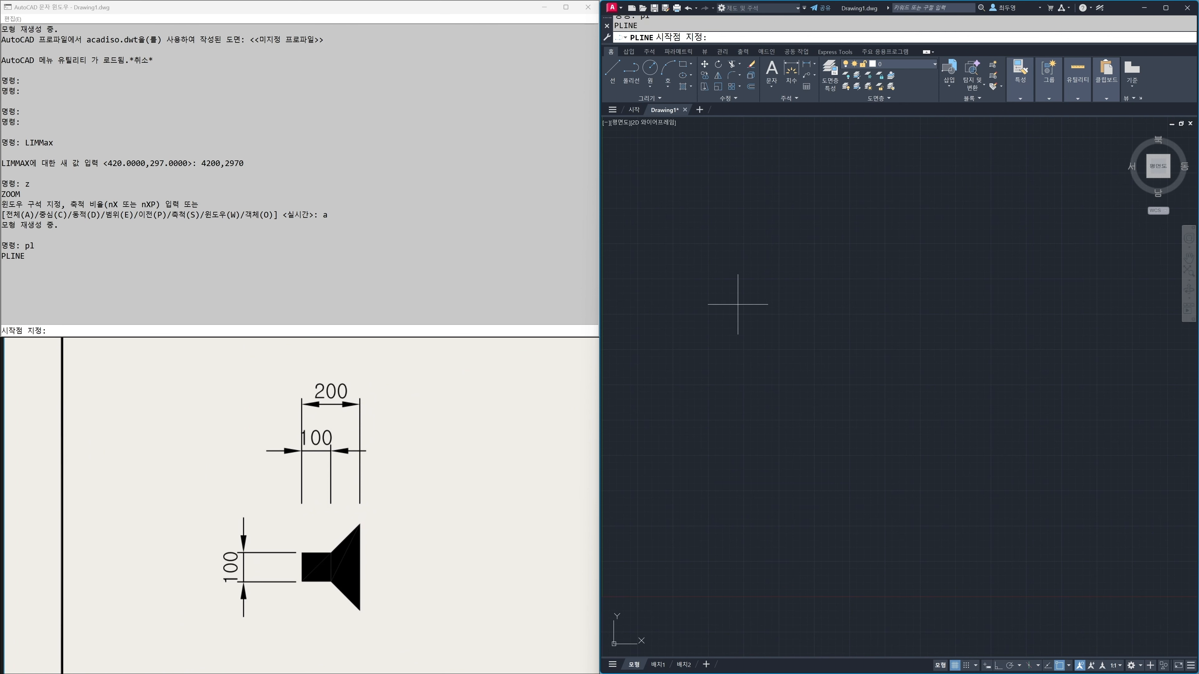
click(702, 294)
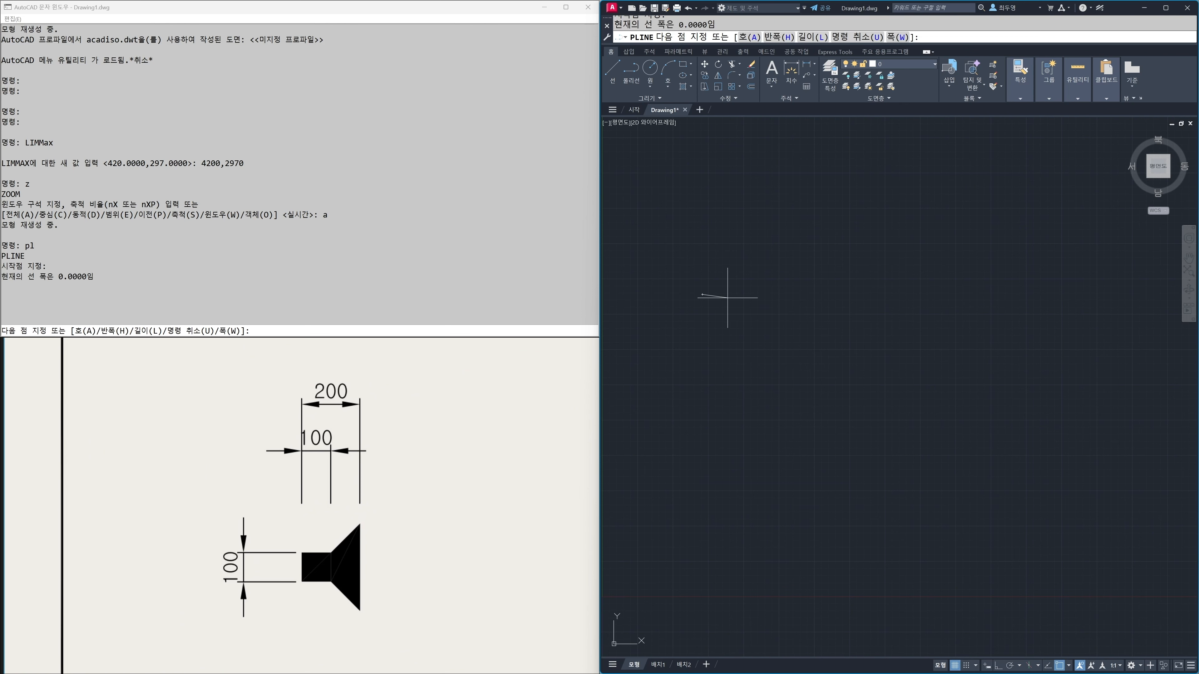
key(F8)
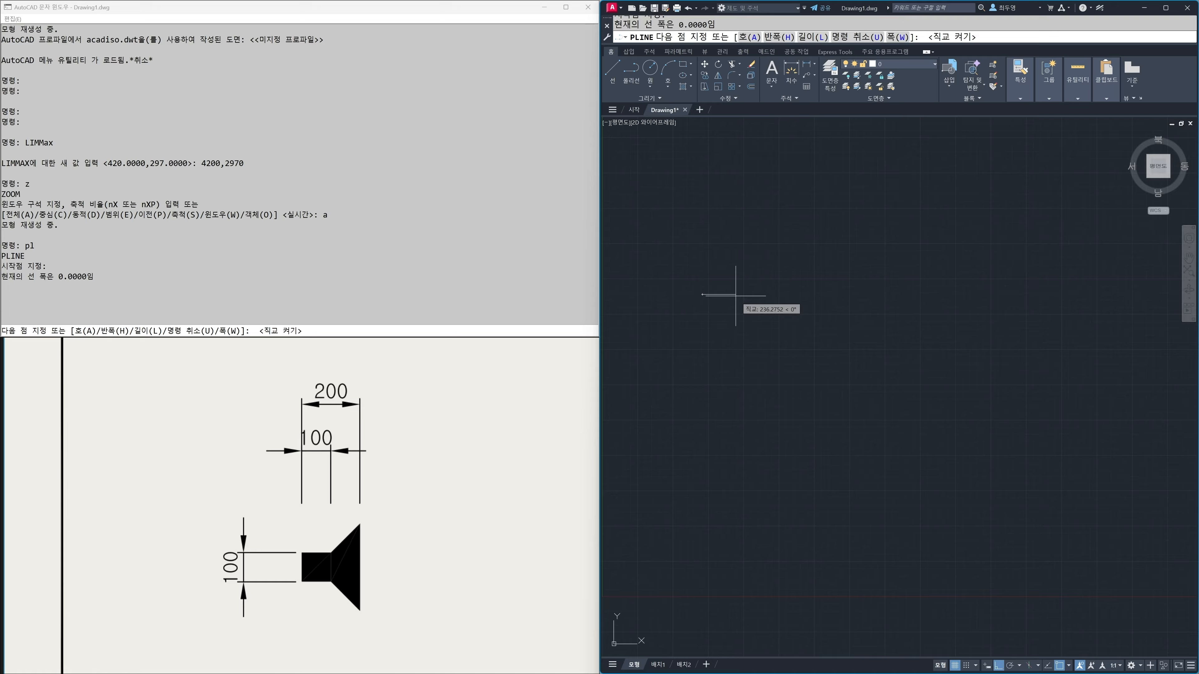
text(w)
key(Return)
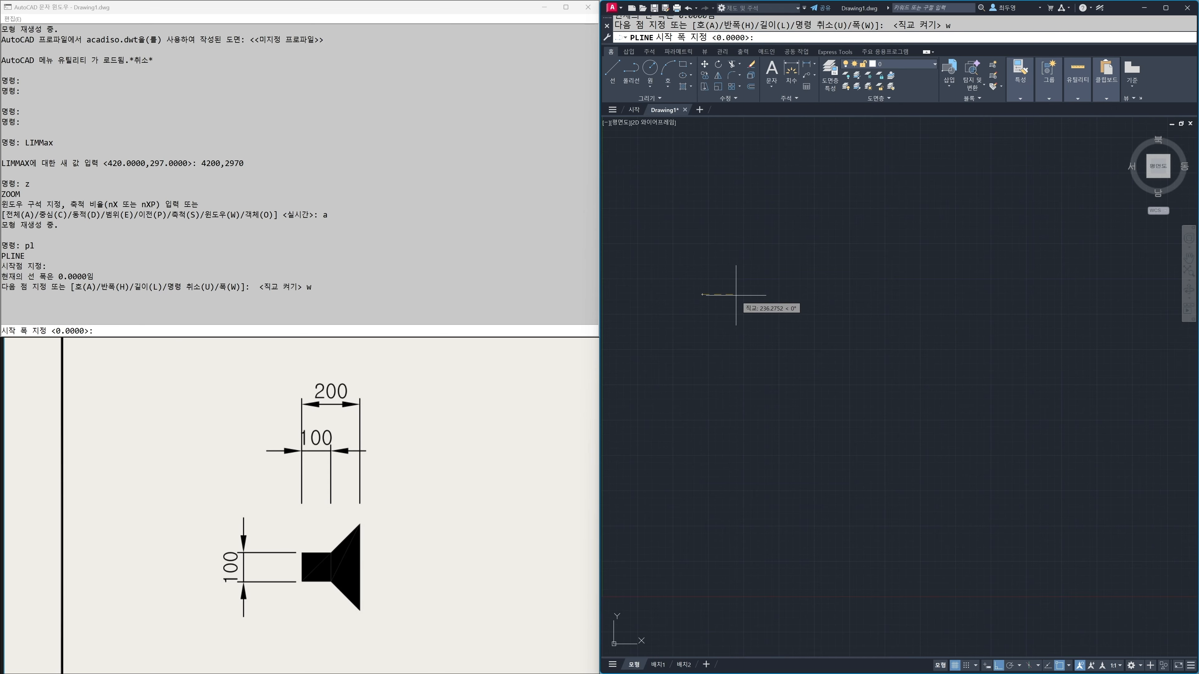
text(100)
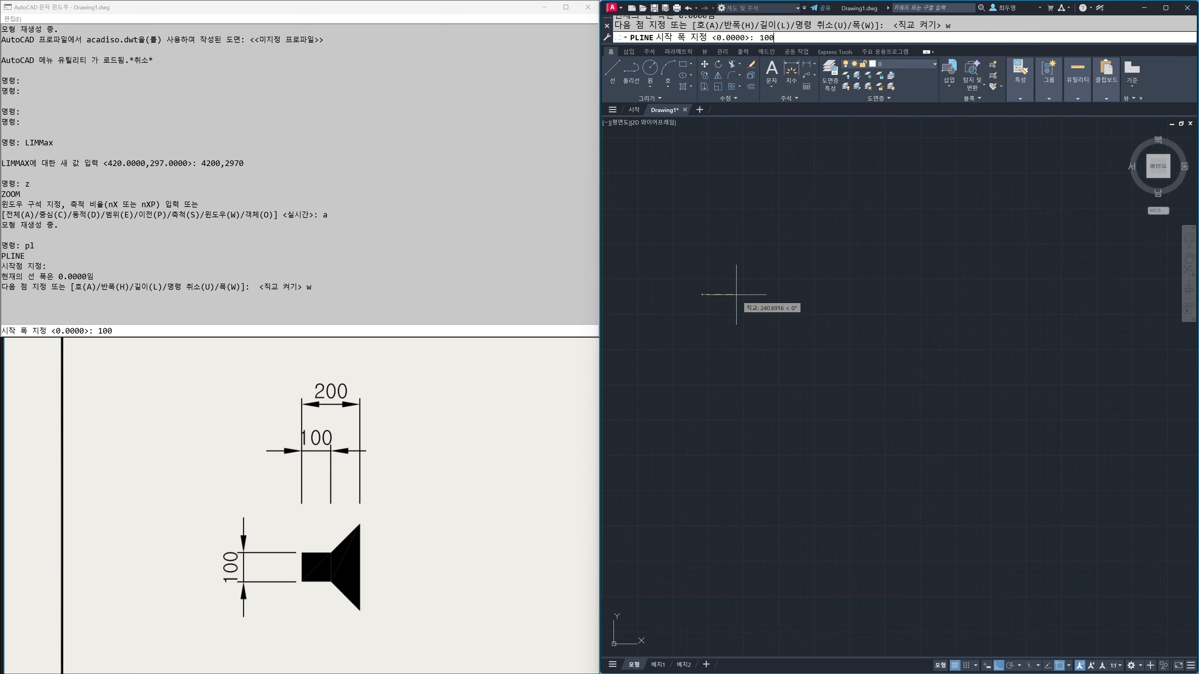
key(Return)
key(Return)
text(100)
key(Return)
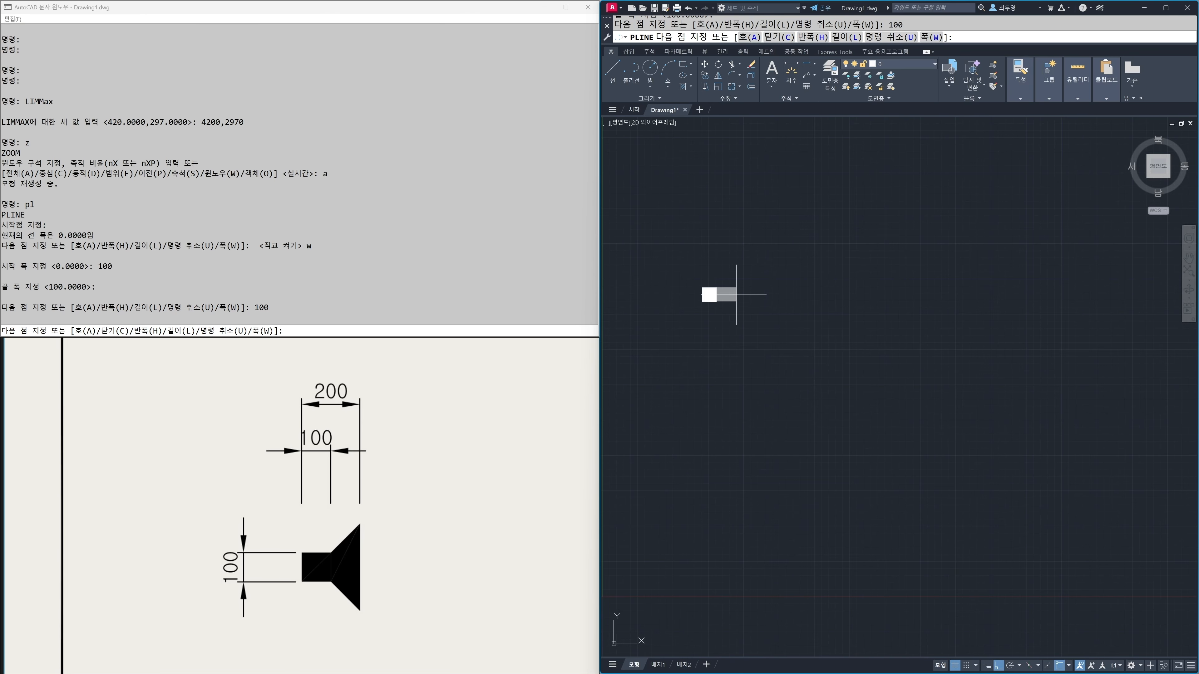
Complete the speaker polyline with a 100-long horizontal segment flaring from width 100 to 300
middle_drag(736, 294, 908, 450)
scroll(915, 446, up, 5)
scroll(907, 450, up, 2)
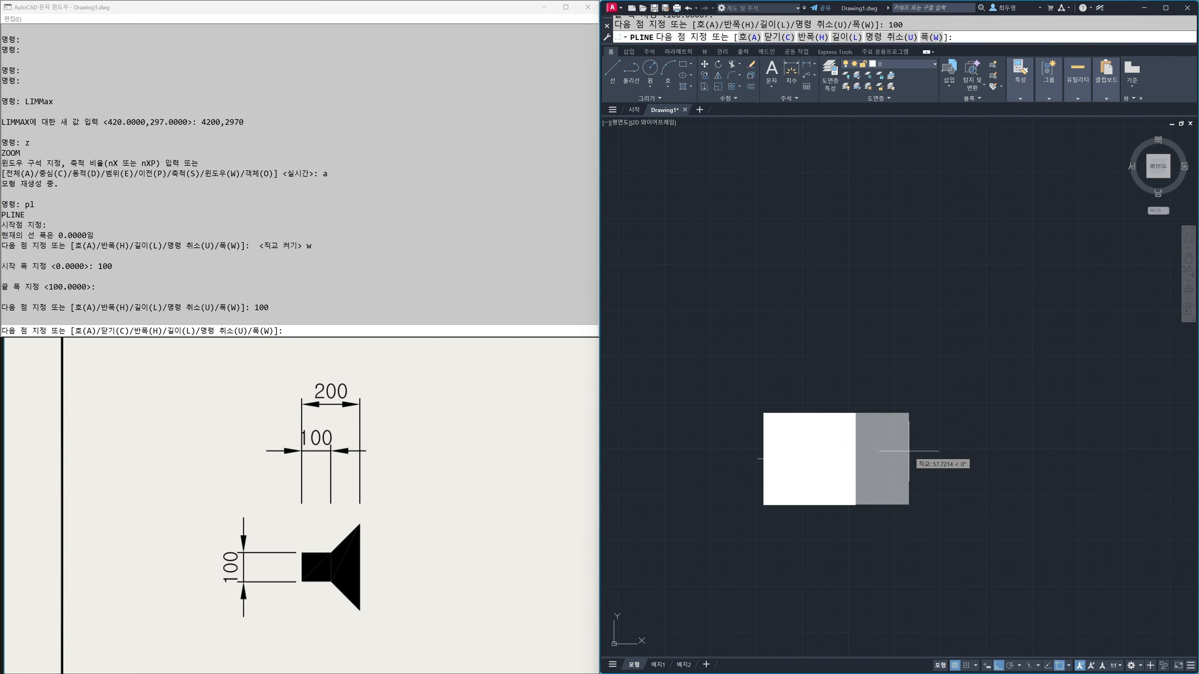
scroll(909, 451, down, 2)
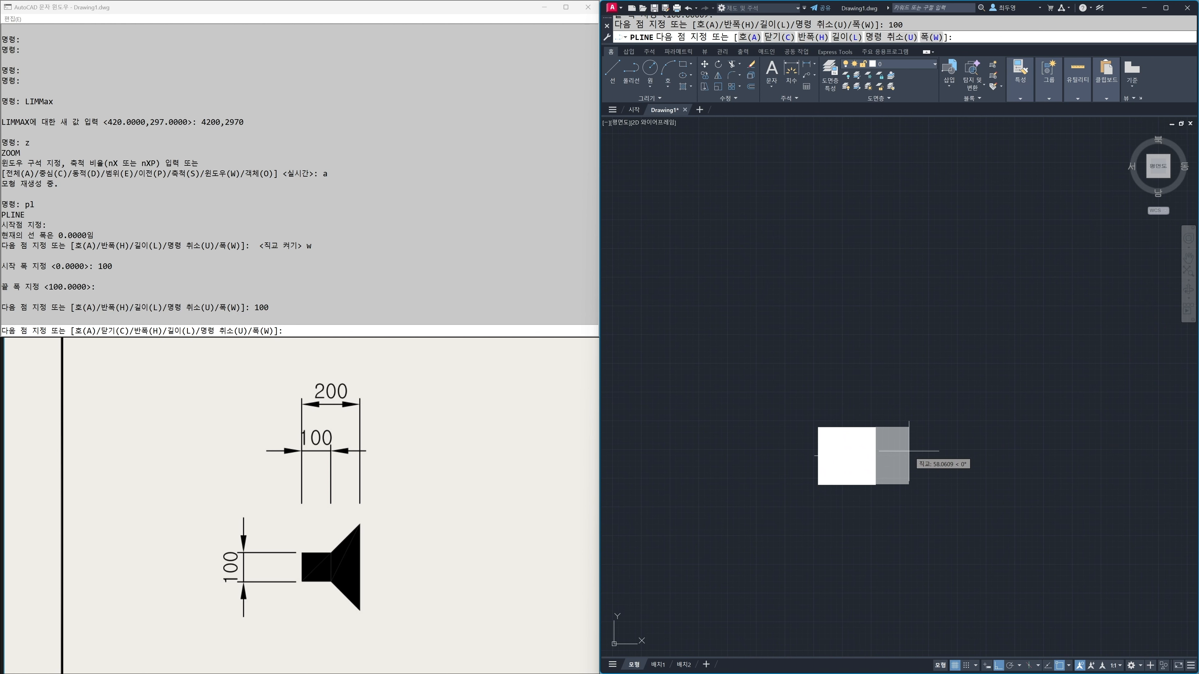
key(Return)
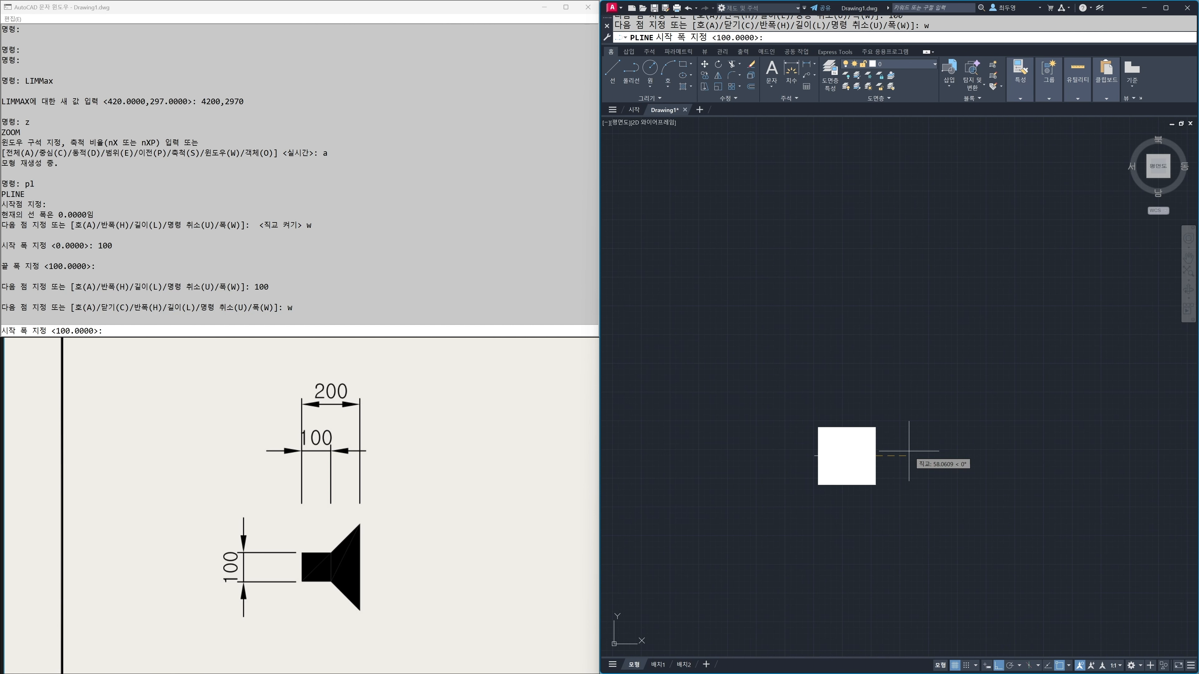
key(Return)
text(300)
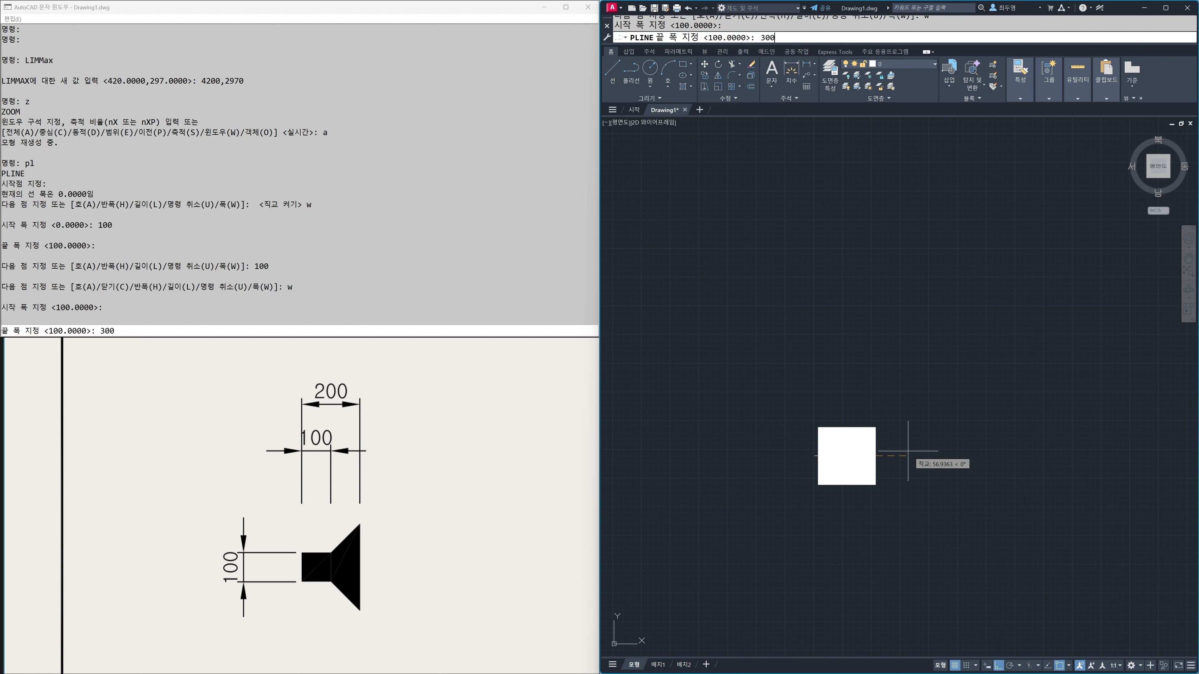
key(Return)
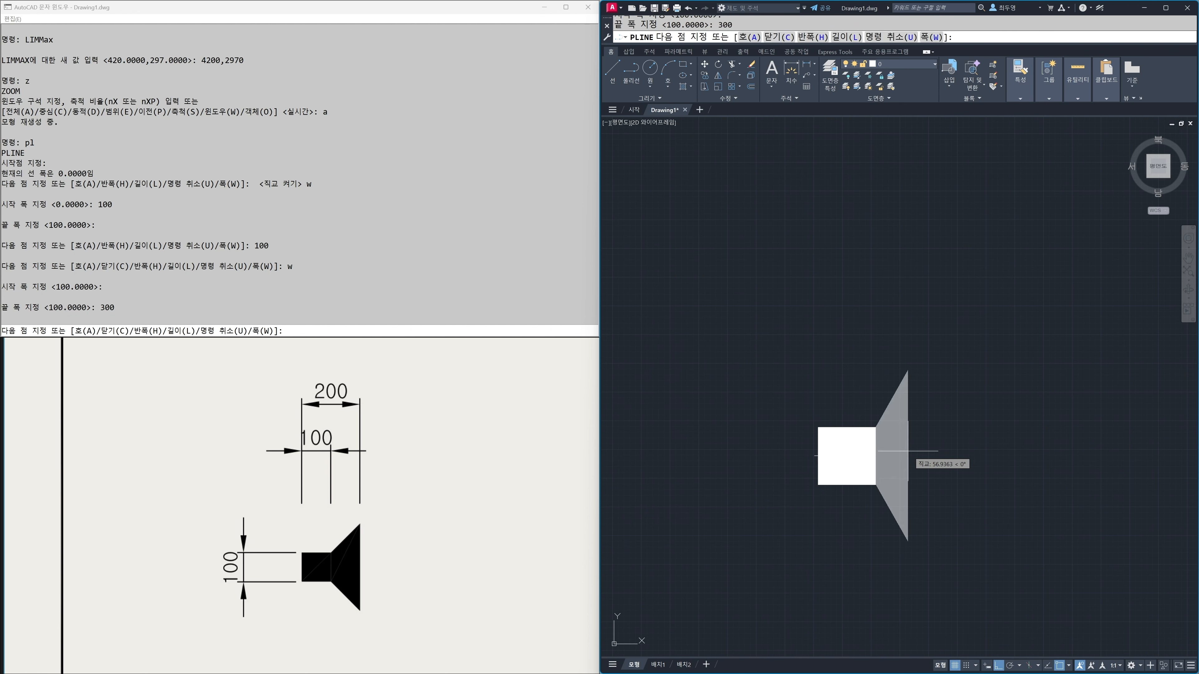
text(100)
key(Return)
key(Return)
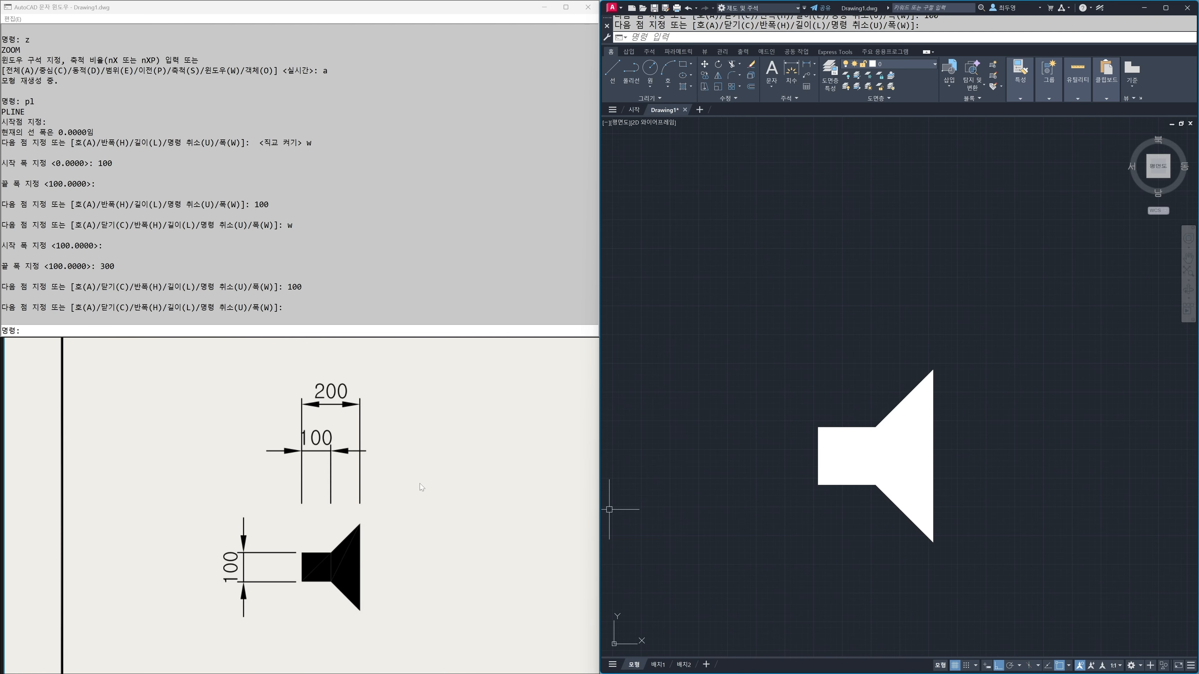
Start a polyline for the valve symbol beside the speaker with a 200-long horizontal segment of width 0
drag(414, 484, 230, 467)
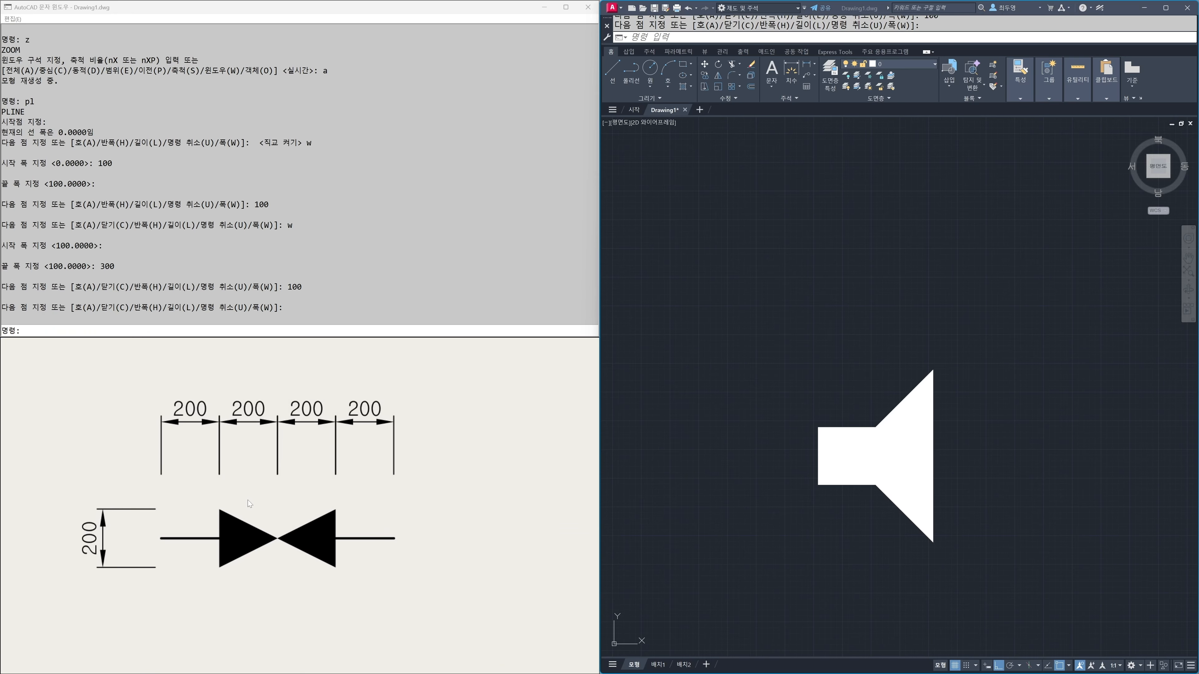
middle_drag(1043, 481, 731, 476)
scroll(779, 467, down, 2)
middle_drag(831, 471, 784, 465)
text(pl)
key(Return)
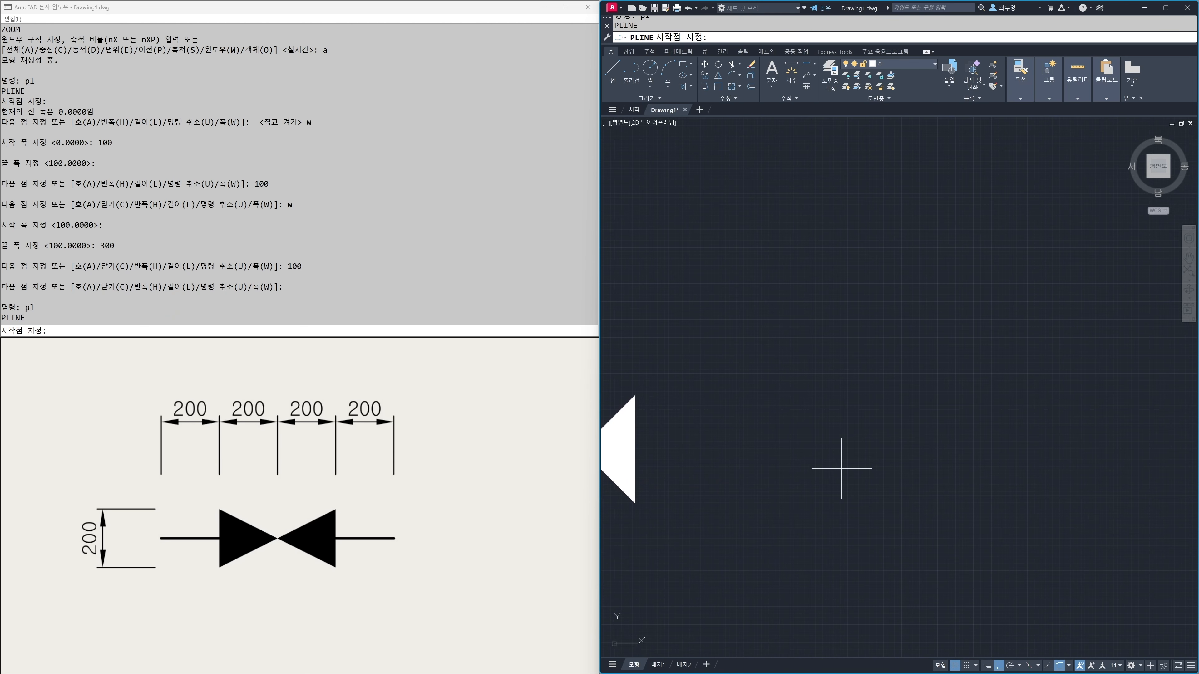
click(820, 442)
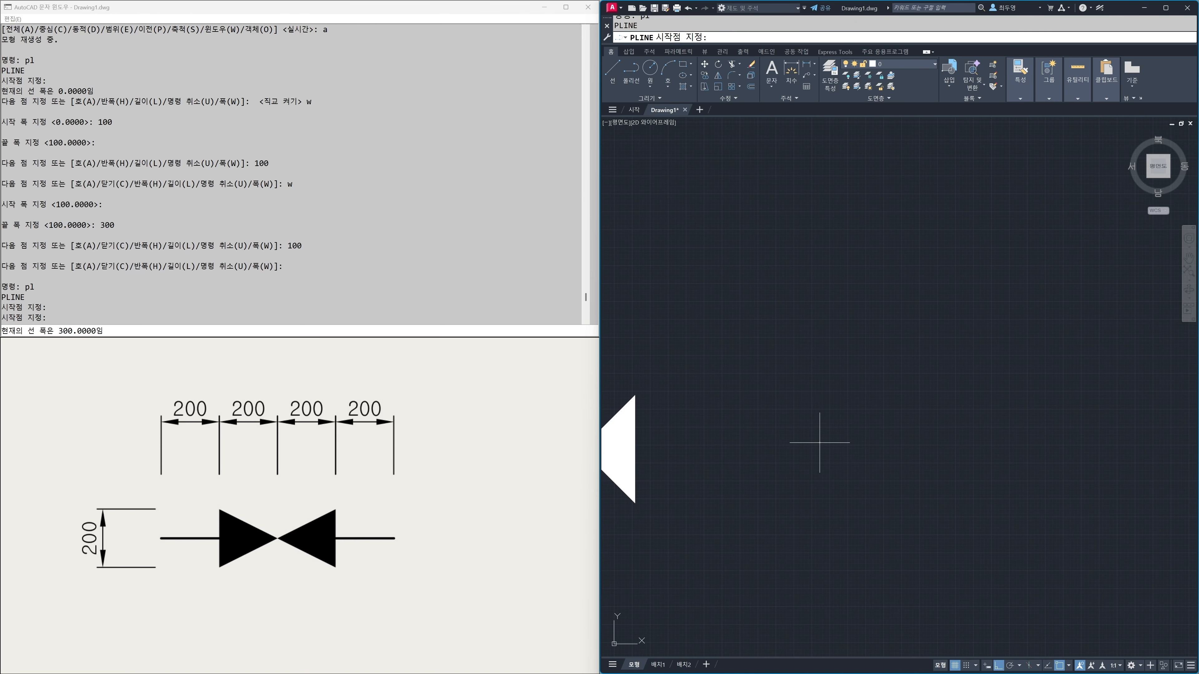
text(w)
key(Return)
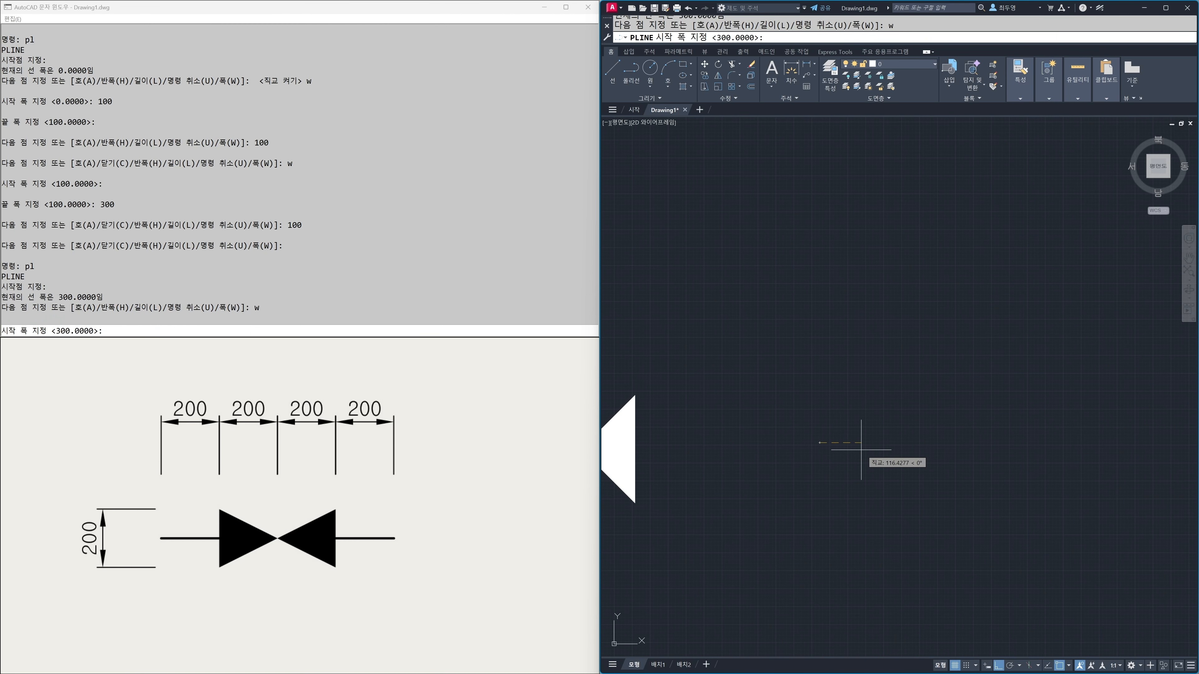
text(0)
key(Return)
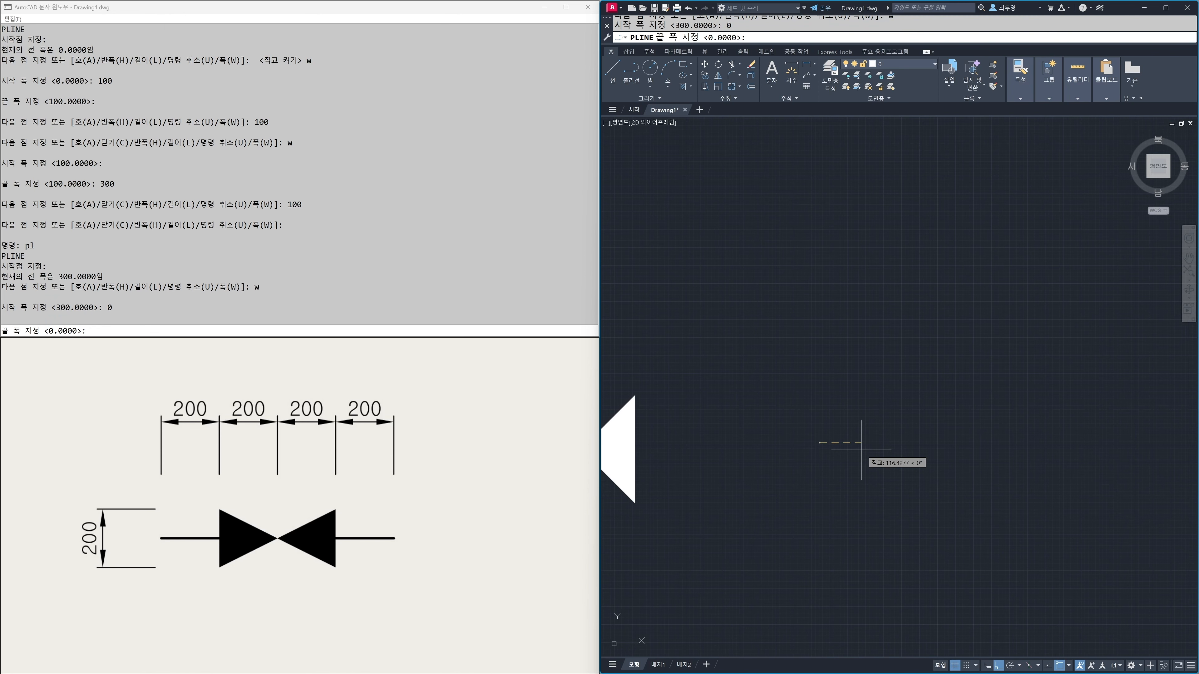
key(Return)
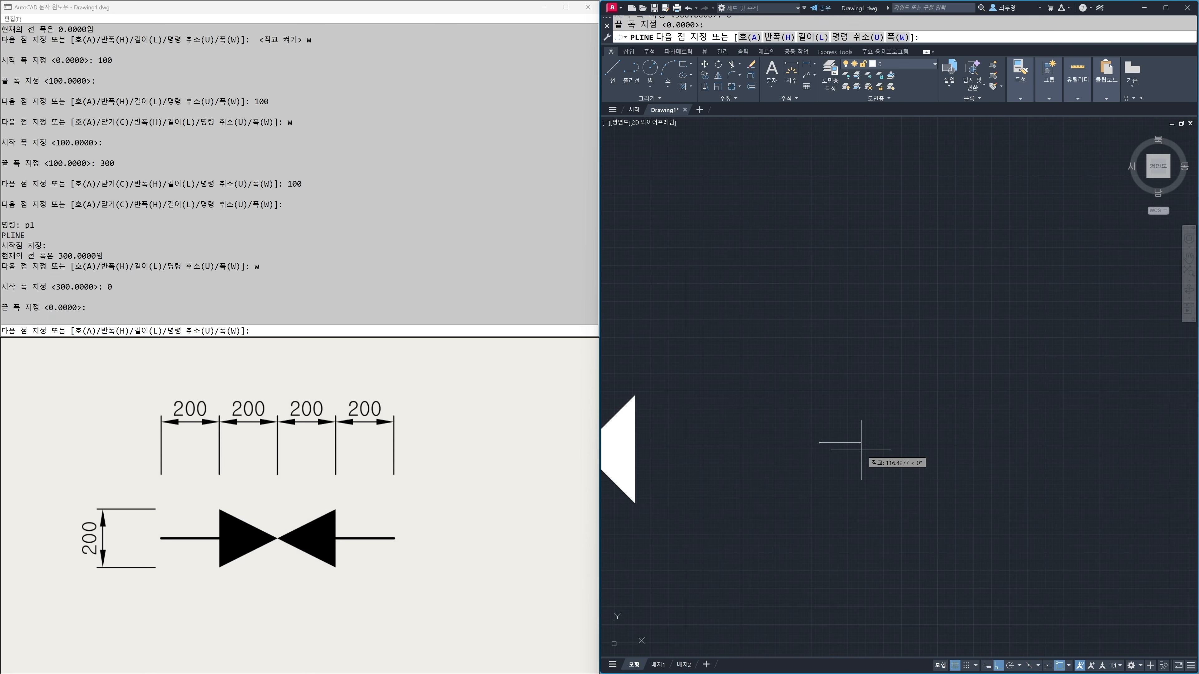
text(200)
key(Return)
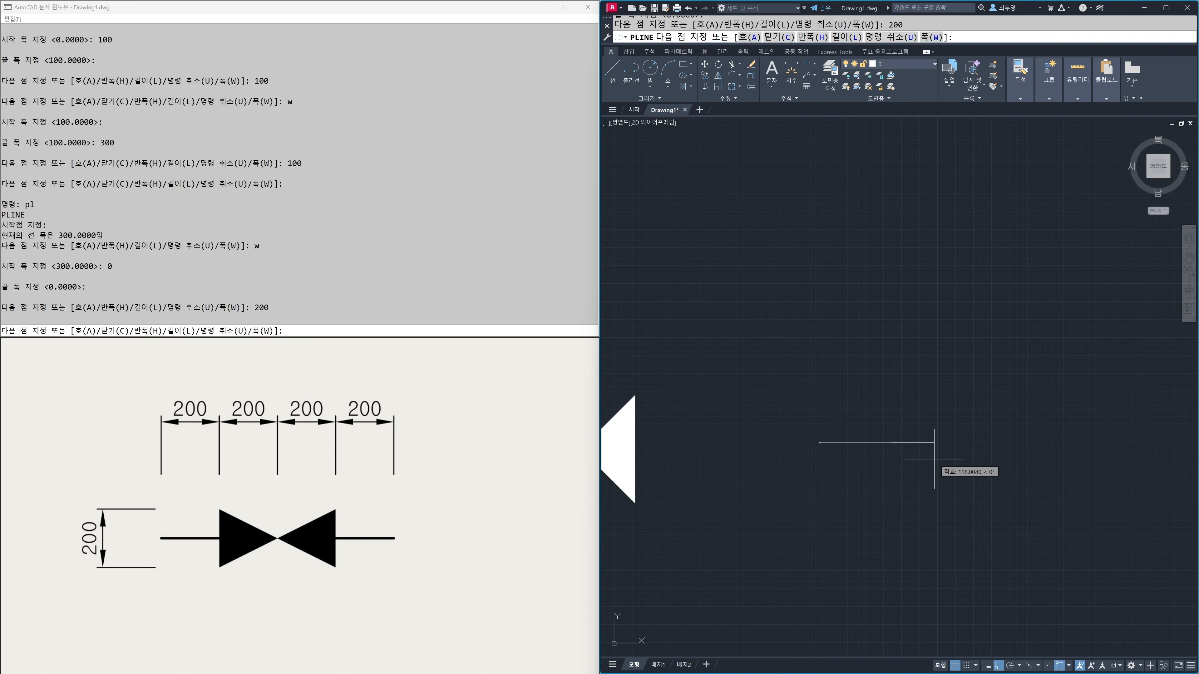
Continue the valve polyline with a 200-long horizontal segment tapering from width 200 to 0
text(w)
key(Return)
text(200)
key(Return)
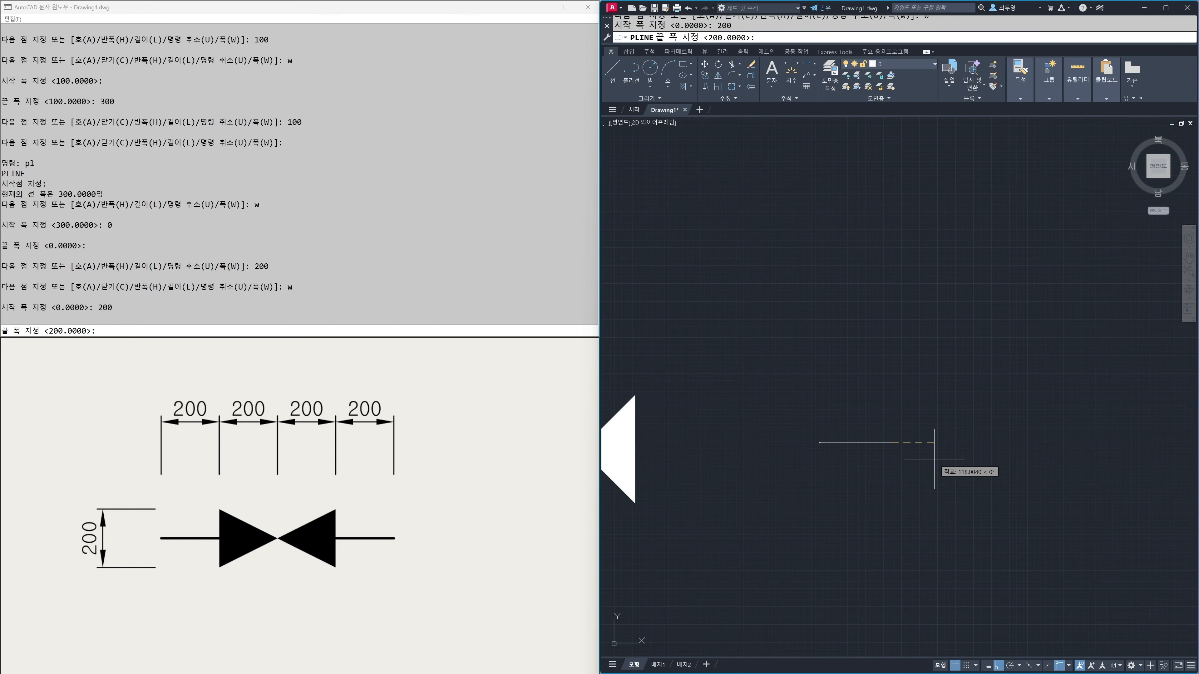
text(0)
key(Return)
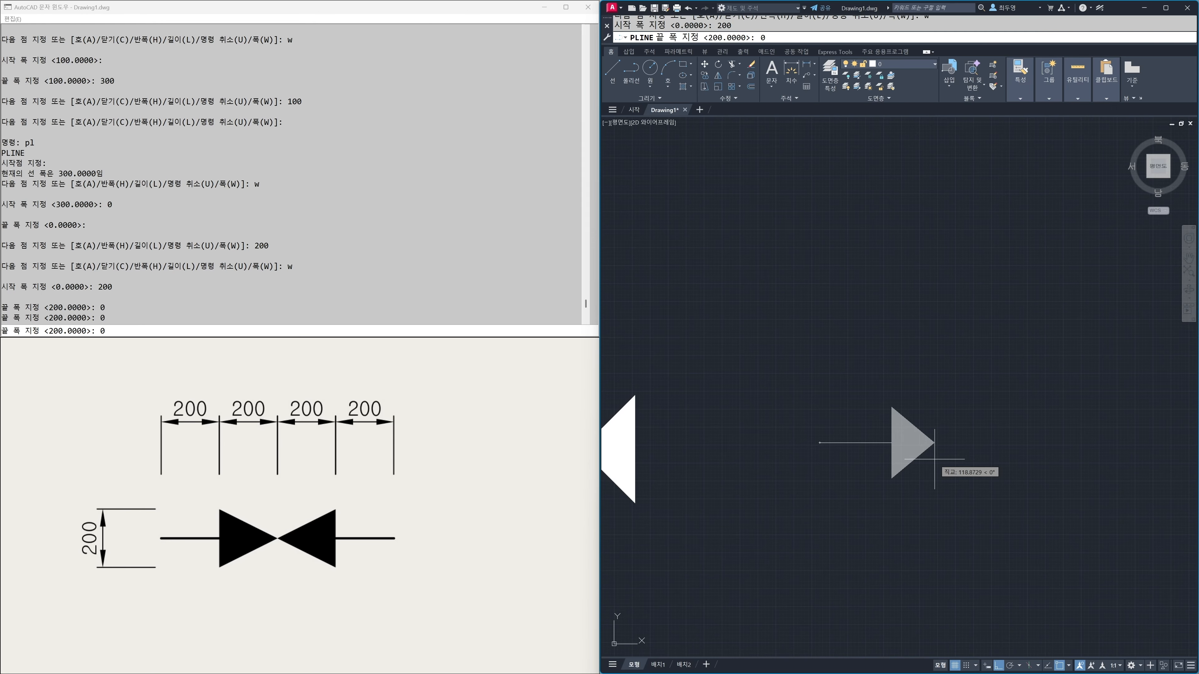
text(200)
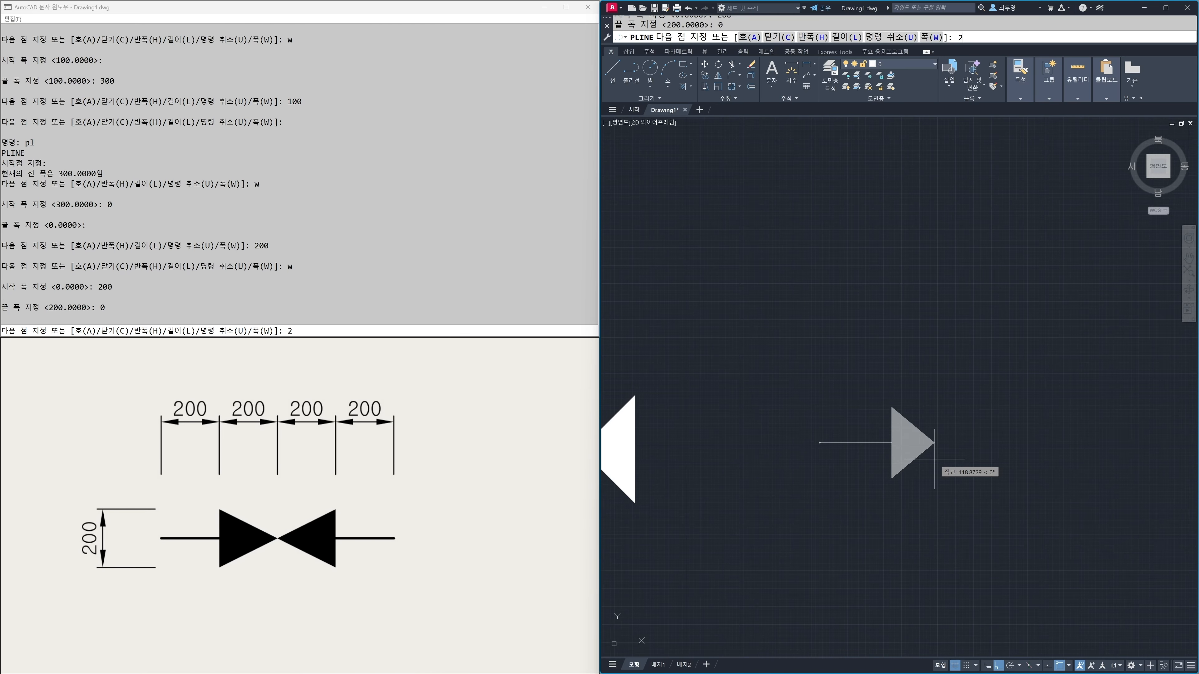
key(Return)
Add the mirrored triangle to the valve polyline as a 200-long segment widening from 0 to 200
middle_drag(935, 459, 829, 459)
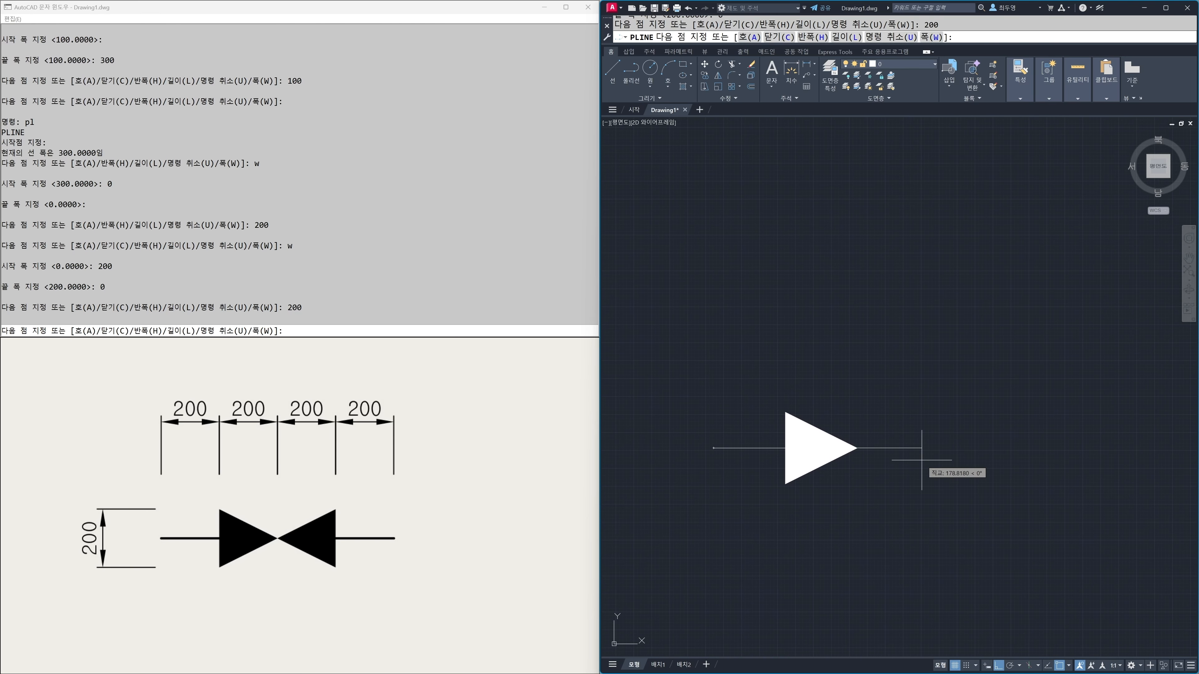
key(Return)
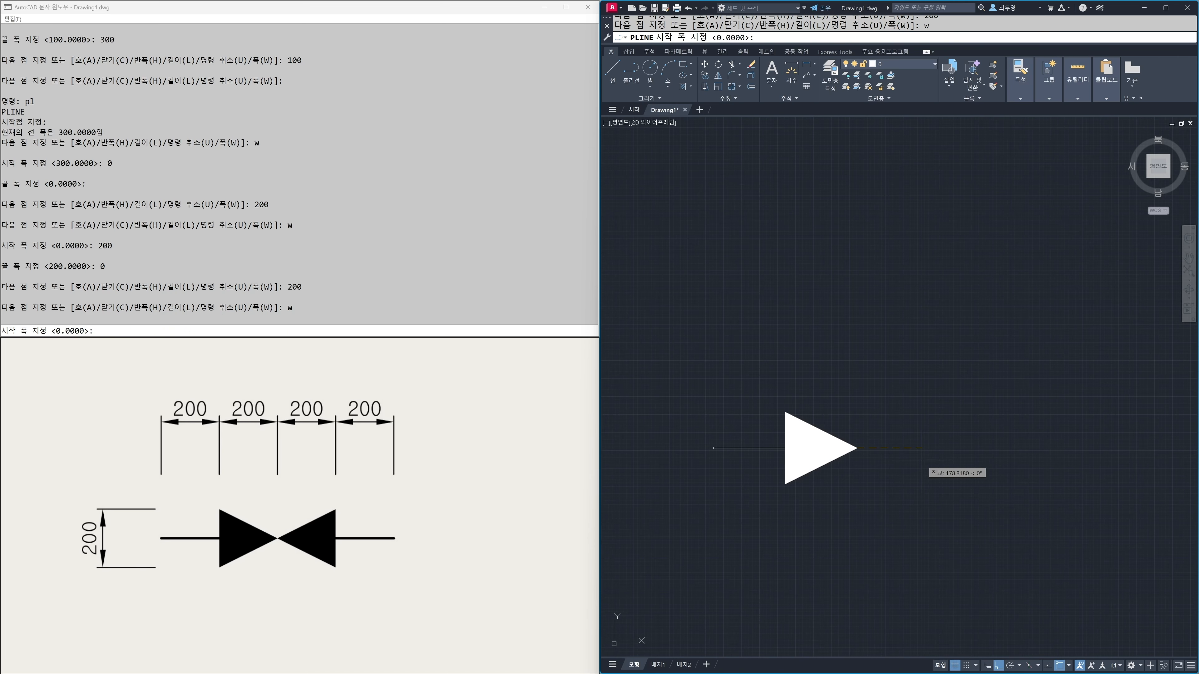
key(Return)
text(200)
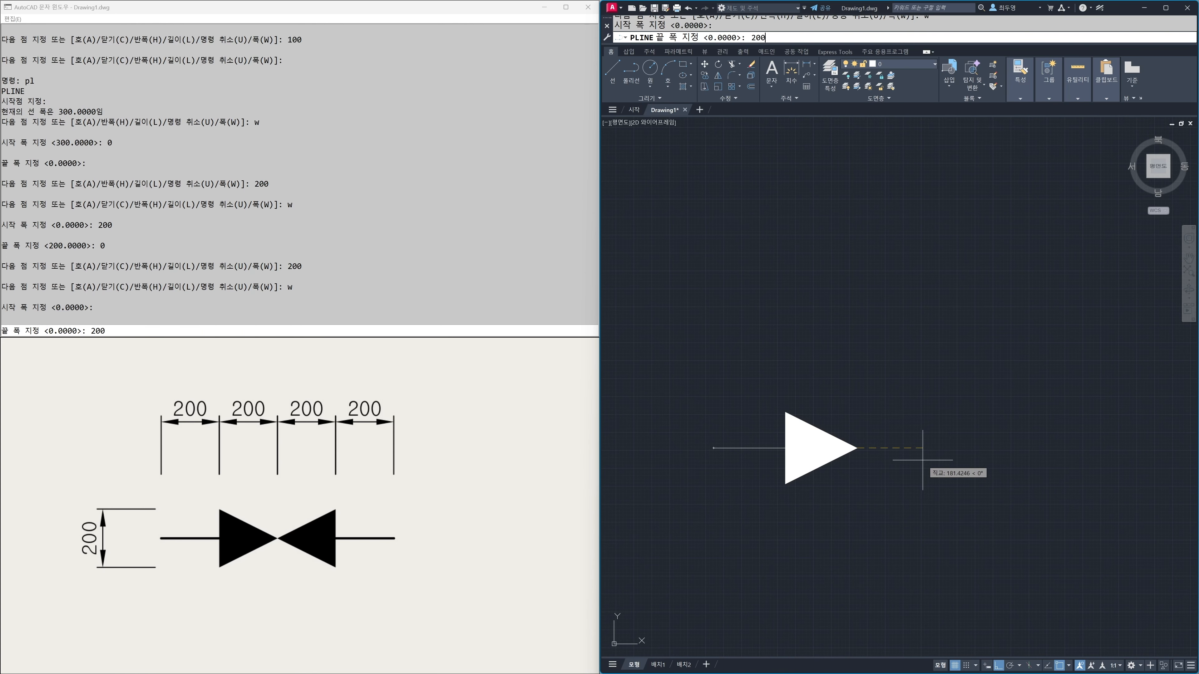
key(Return)
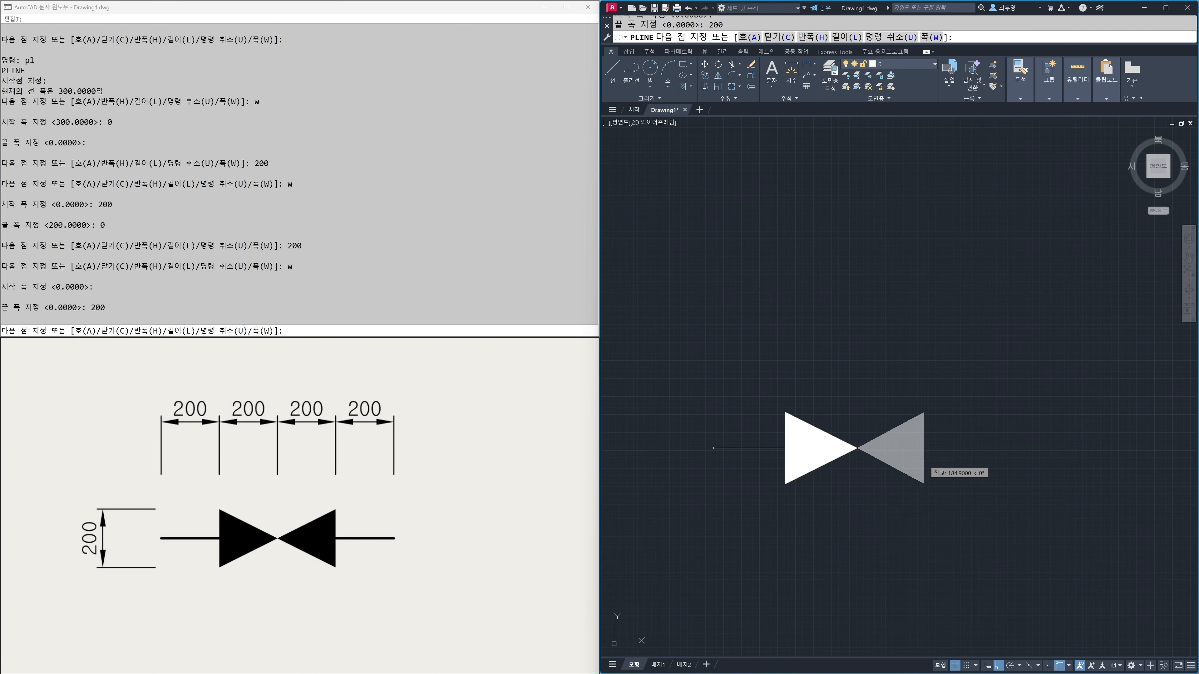
text(200)
key(Return)
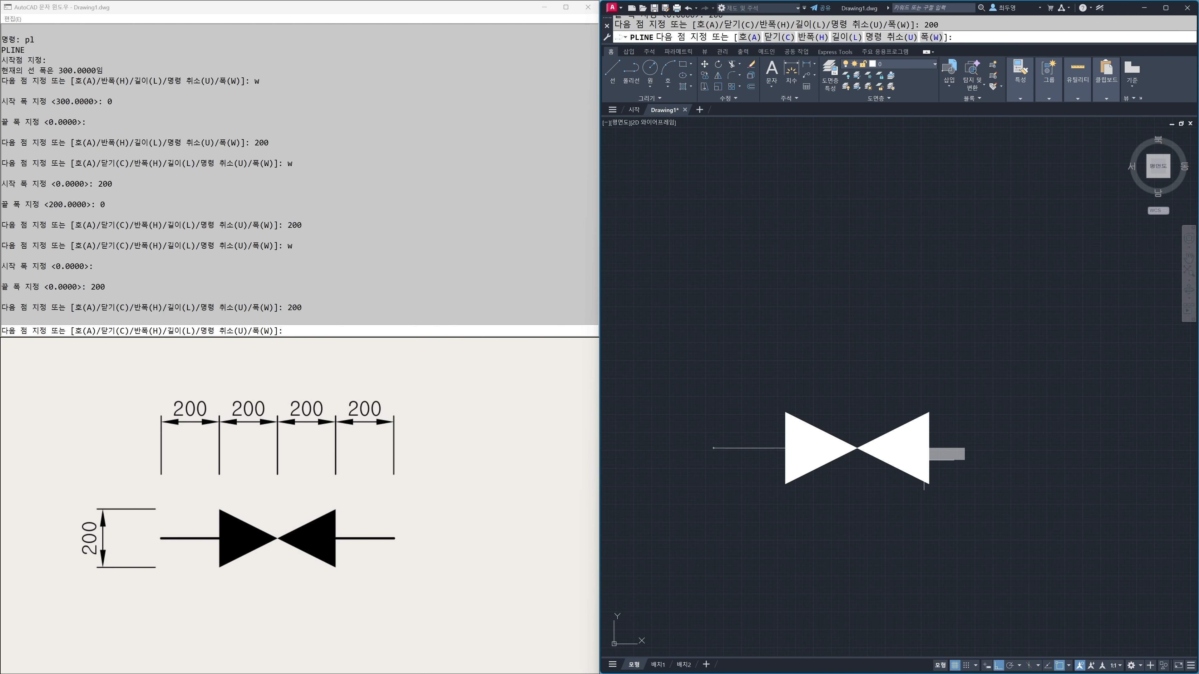
Finish the valve polyline with a 200-long horizontal end segment of width 0
text(w)
key(Return)
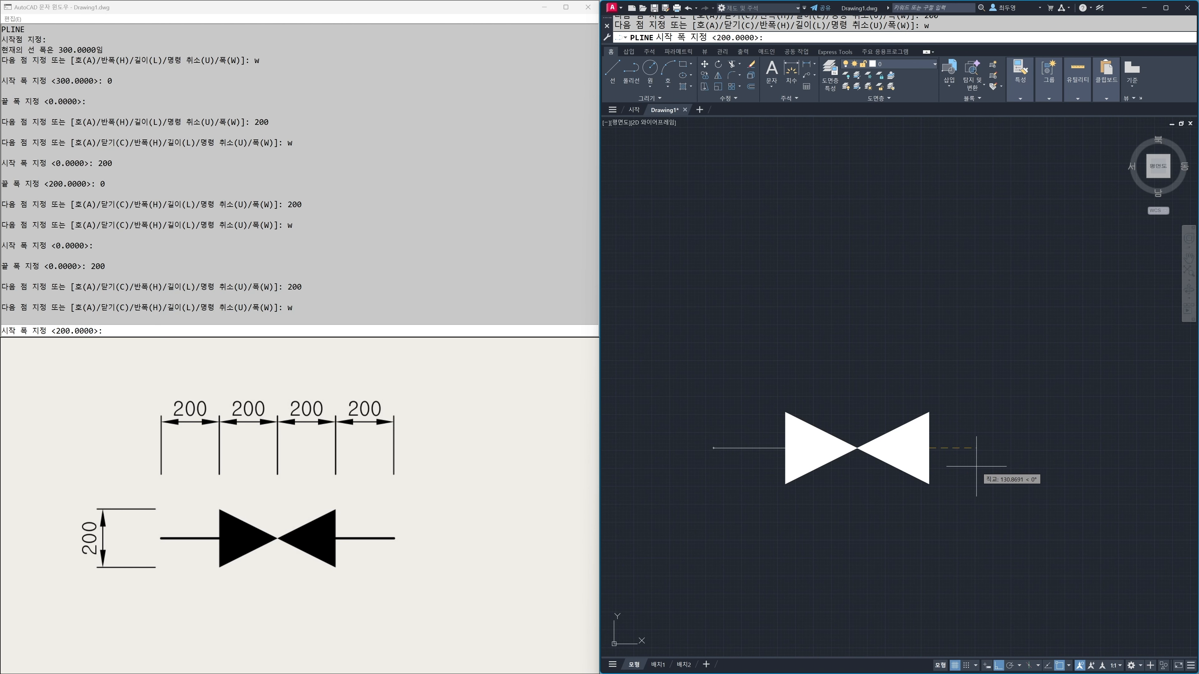
text(0)
key(Return)
key(Return)
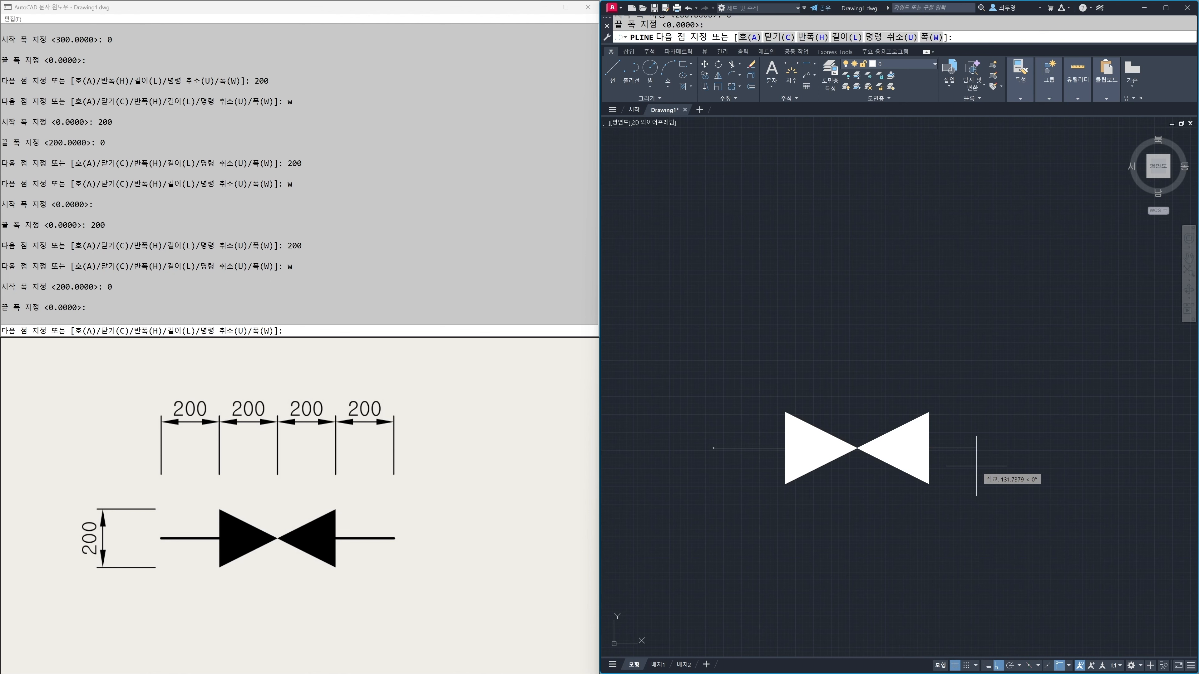
text(200)
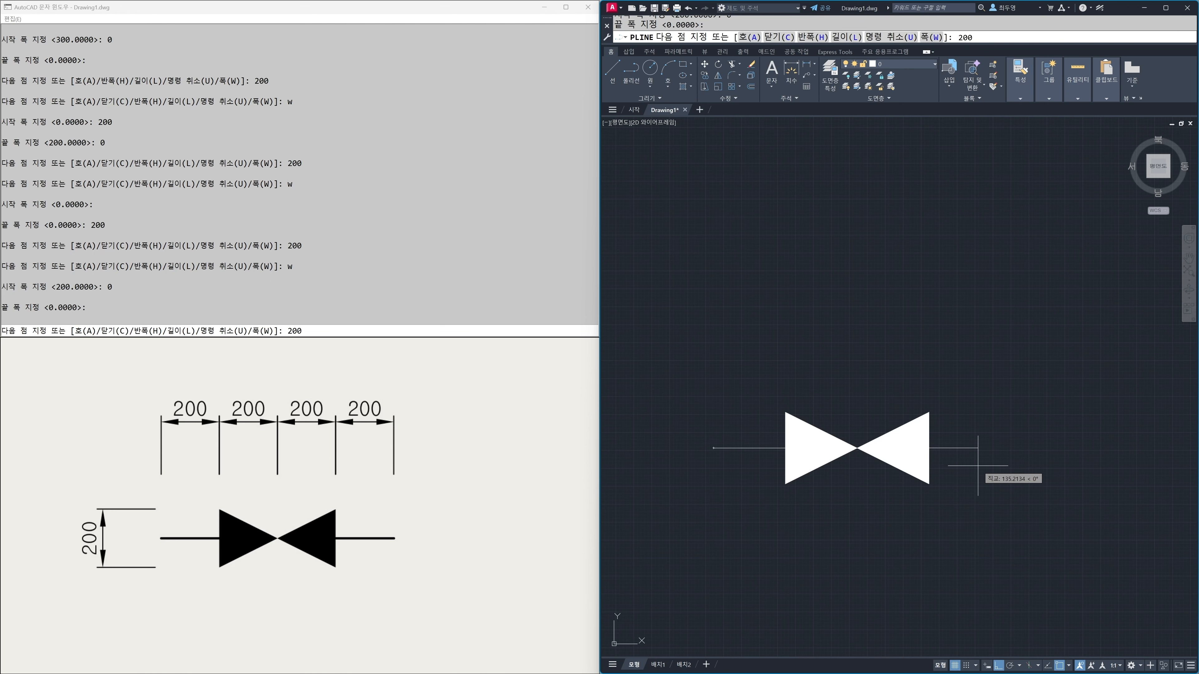
key(Return)
key(Return)
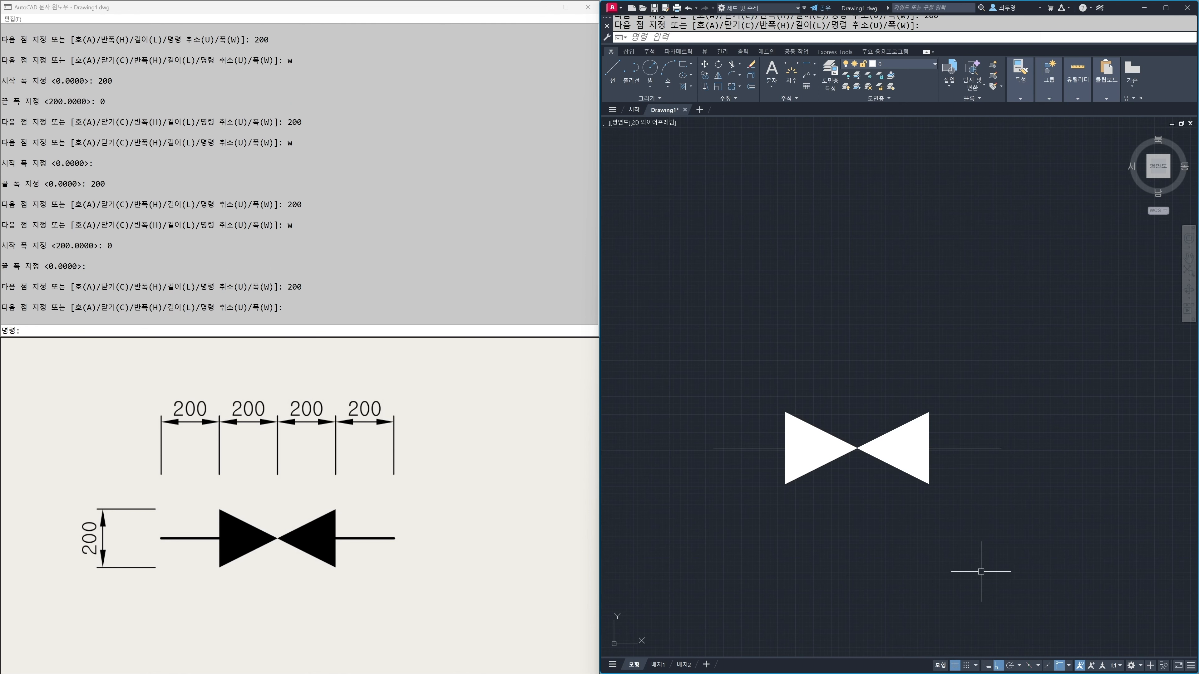
Examine the three-diamond symbol and its dimensions on the reference sheet, and bring the free space beside the valve into view
scroll(937, 563, up, 2)
middle_drag(937, 562, 1031, 602)
scroll(961, 523, down, 2)
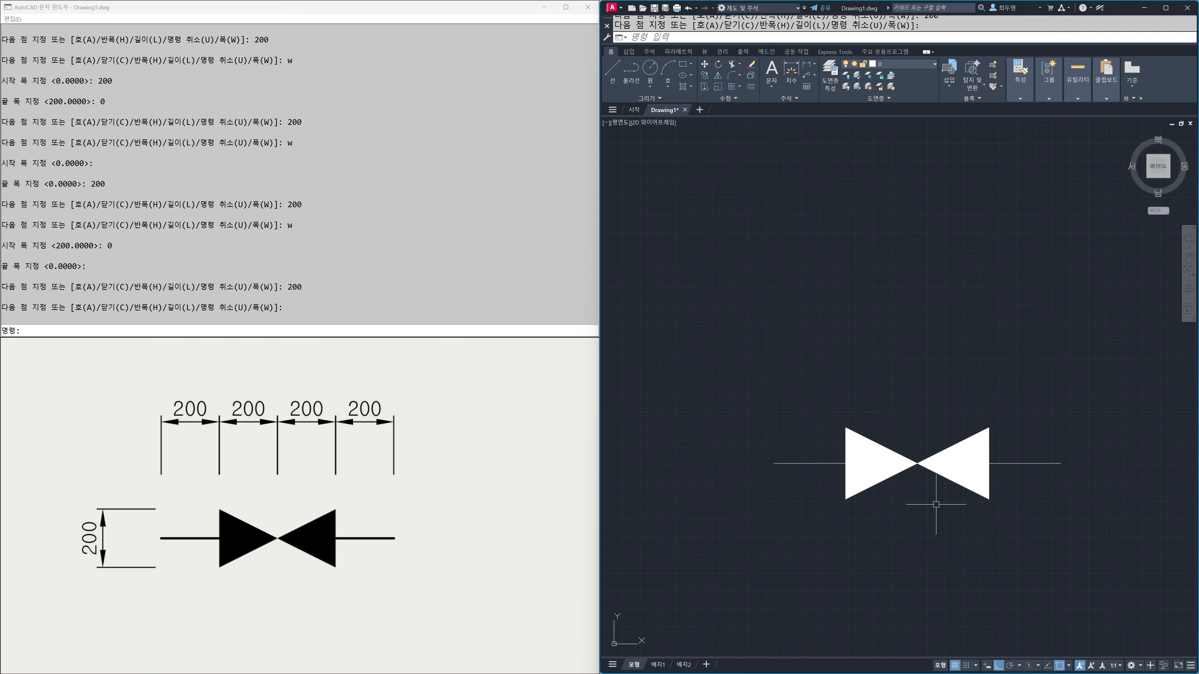
drag(453, 504, 103, 489)
drag(519, 505, 373, 496)
scroll(352, 493, up, 1)
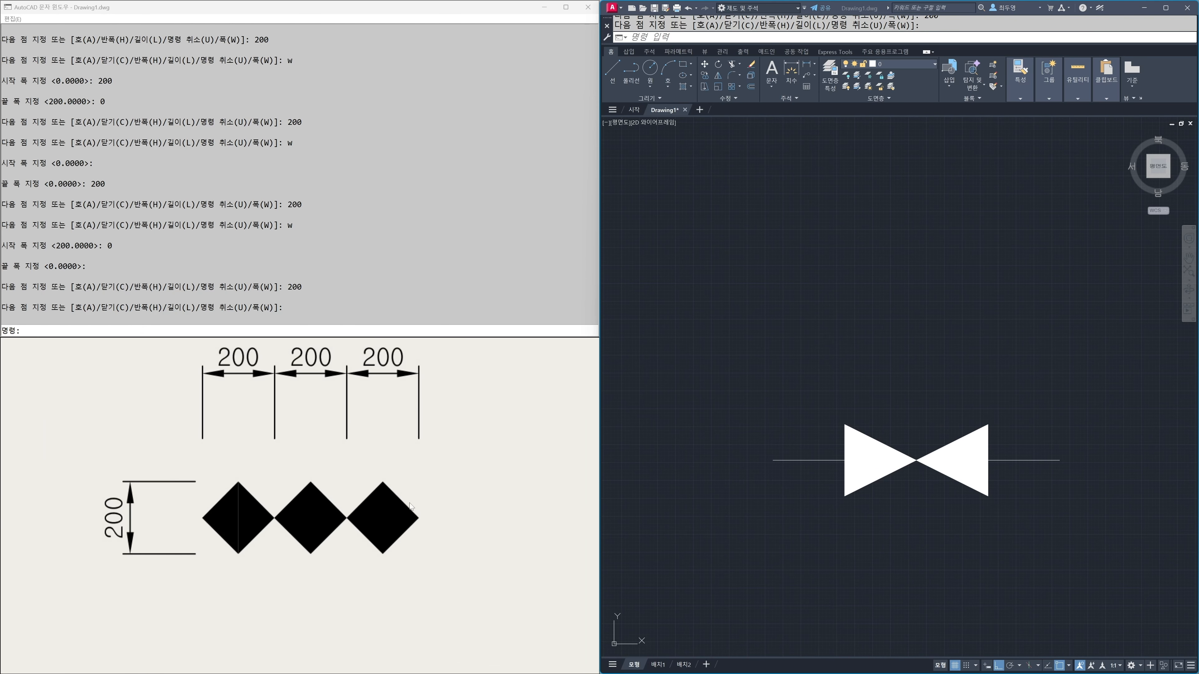
scroll(886, 525, down, 3)
mouse_move(1030, 508)
middle_down()
mouse_move(836, 486)
mouse_move(806, 467)
middle_up()
scroll(860, 476, up, 1)
scroll(806, 467, up, 1)
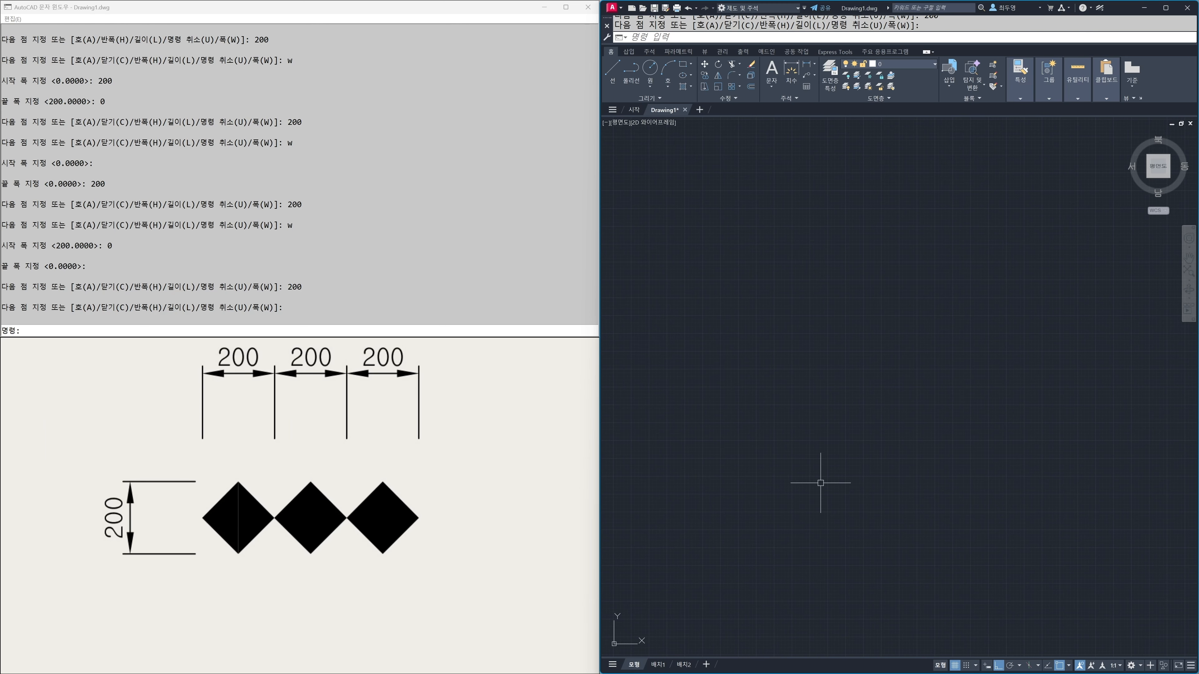
Start a polyline beside the valve with a 100-long horizontal segment widening from 0 to 200 for the first diamond
text(pl)
key(Return)
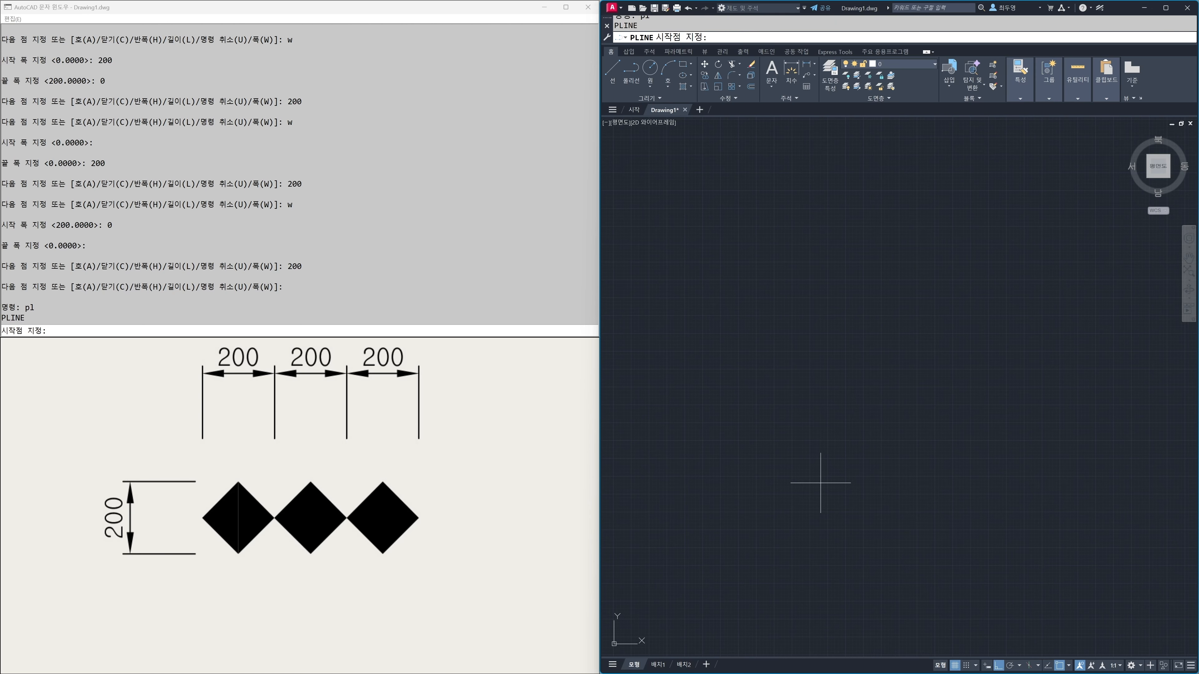
scroll(781, 490, down, 1)
click(772, 468)
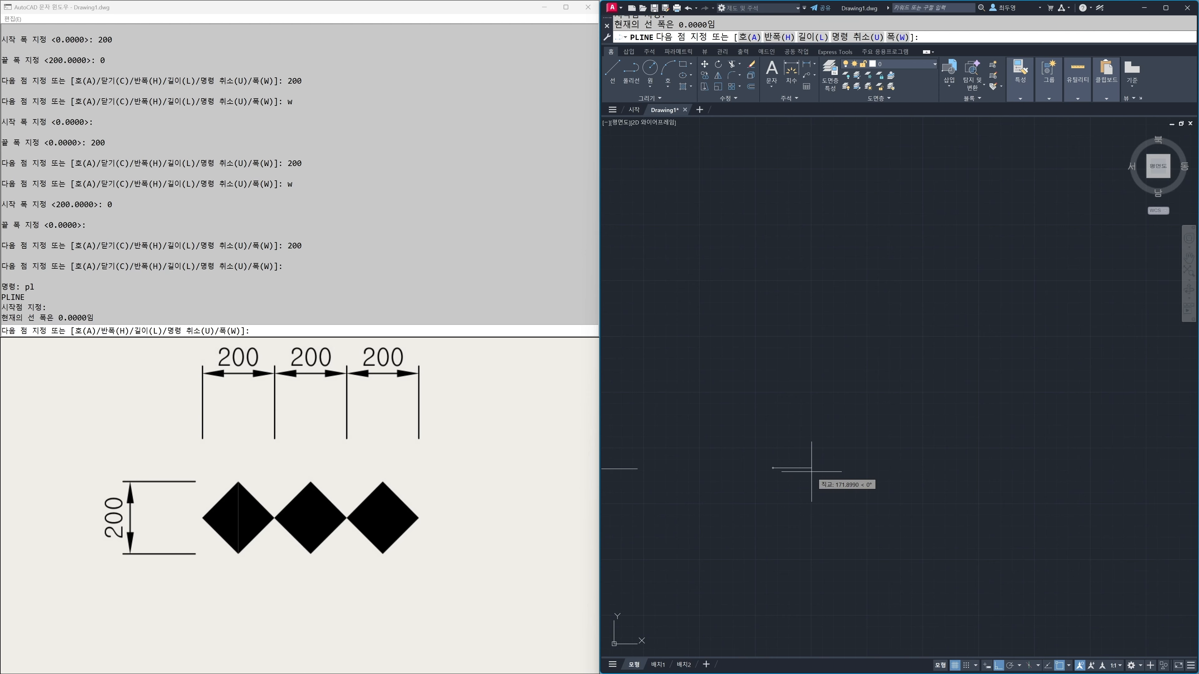
text(w)
key(Return)
key(Return)
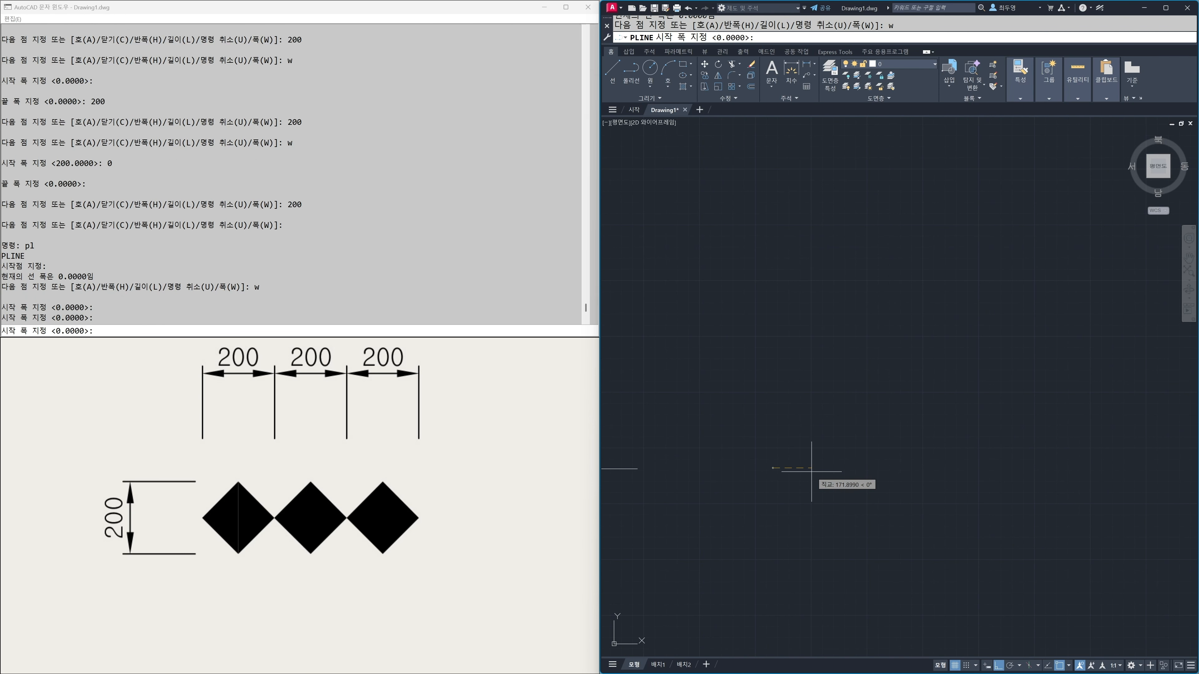
text(200)
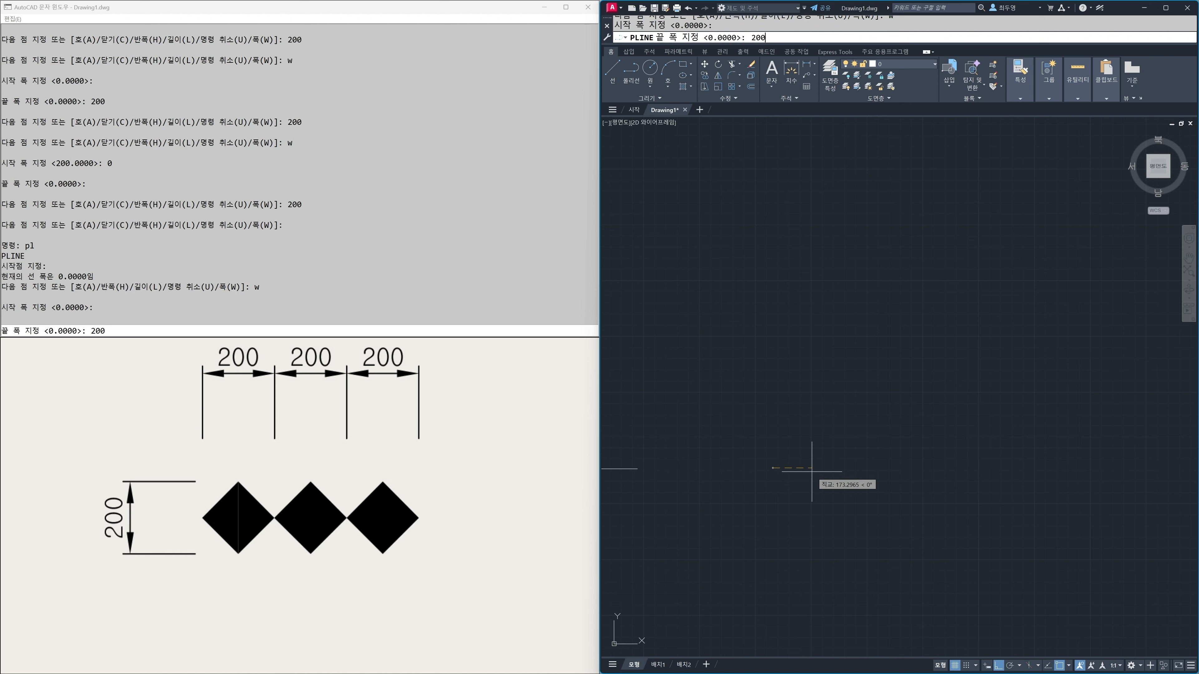
key(Return)
text(1)
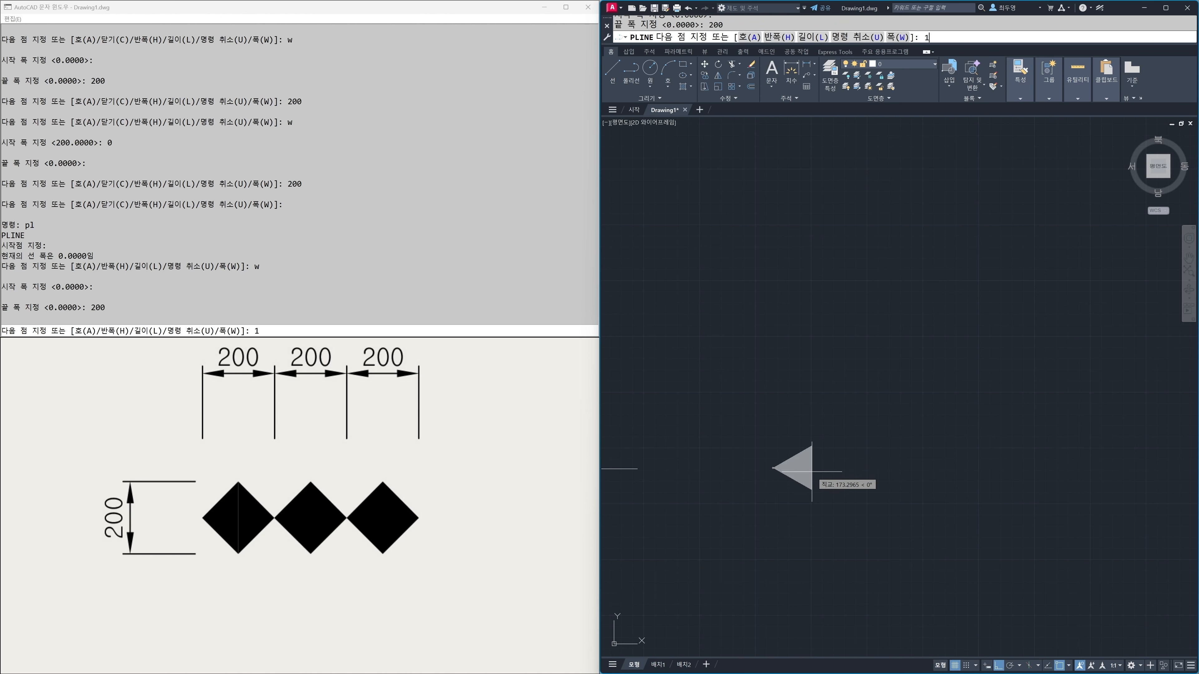
text(00)
key(Return)
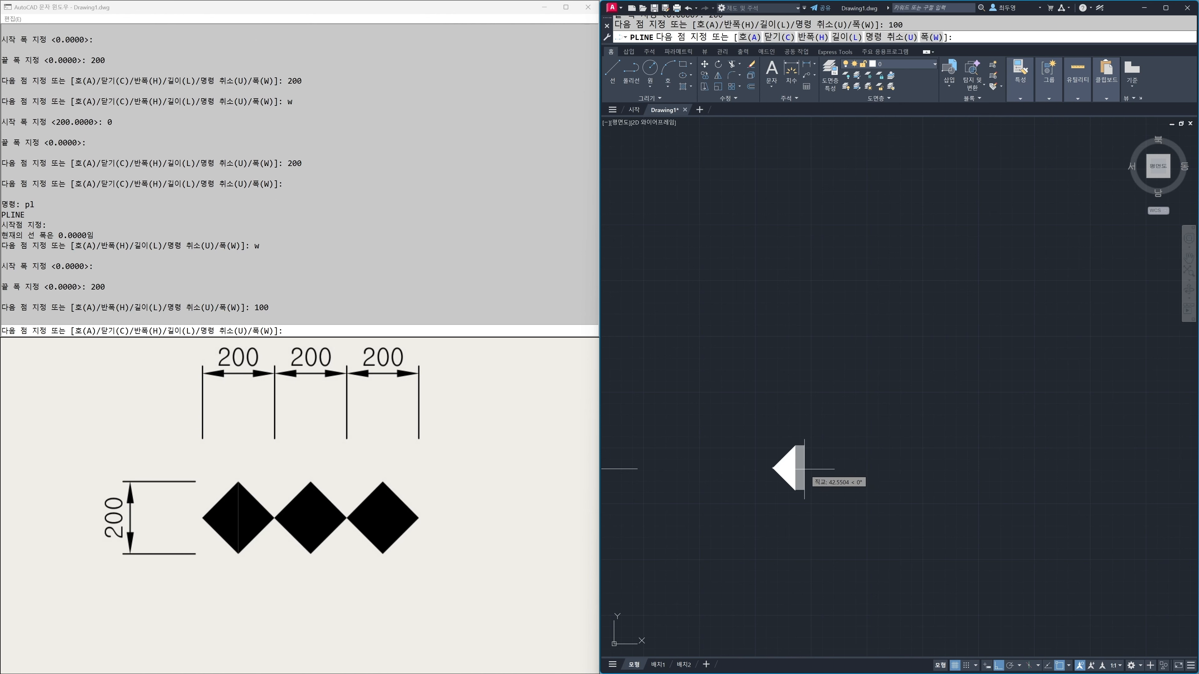
Complete the first diamond with a 100-long horizontal segment tapering from width 200 to 0
scroll(804, 469, up, 5)
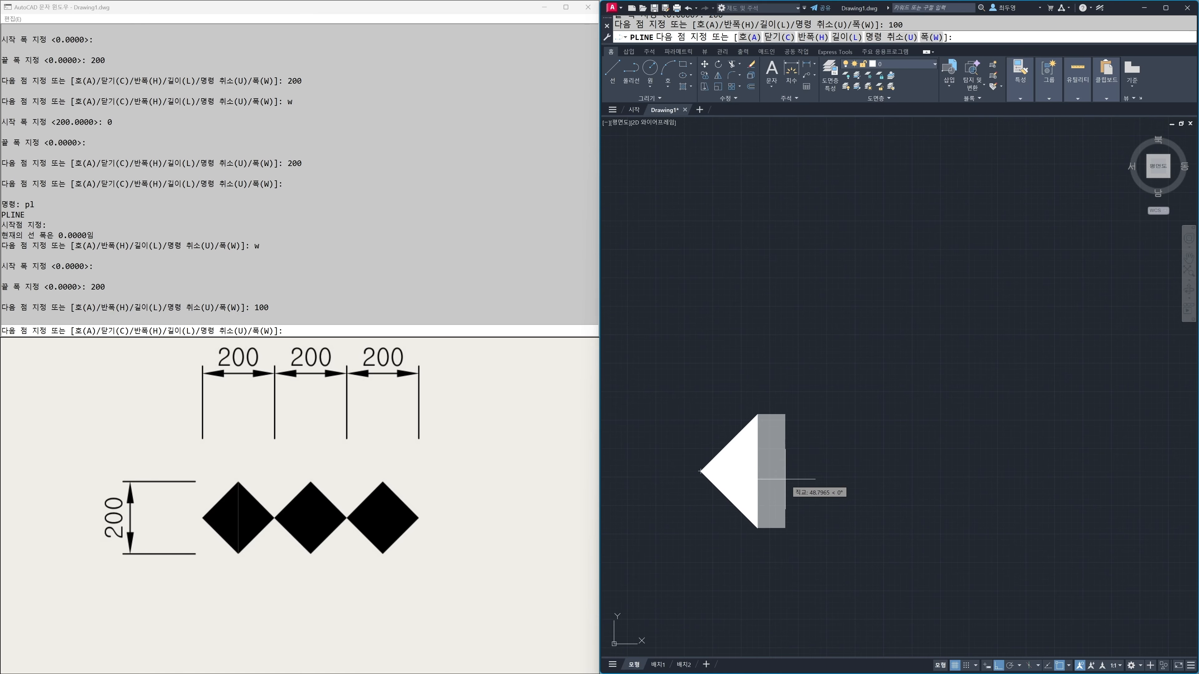
scroll(784, 479, down, 2)
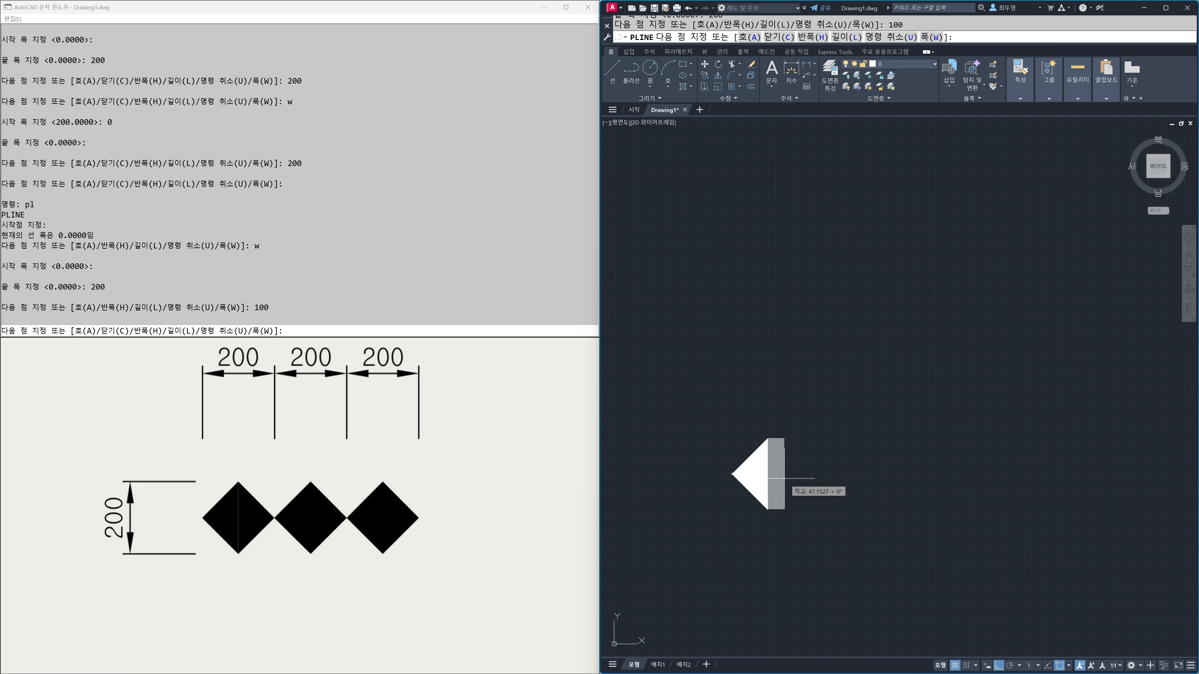
text(w)
key(Return)
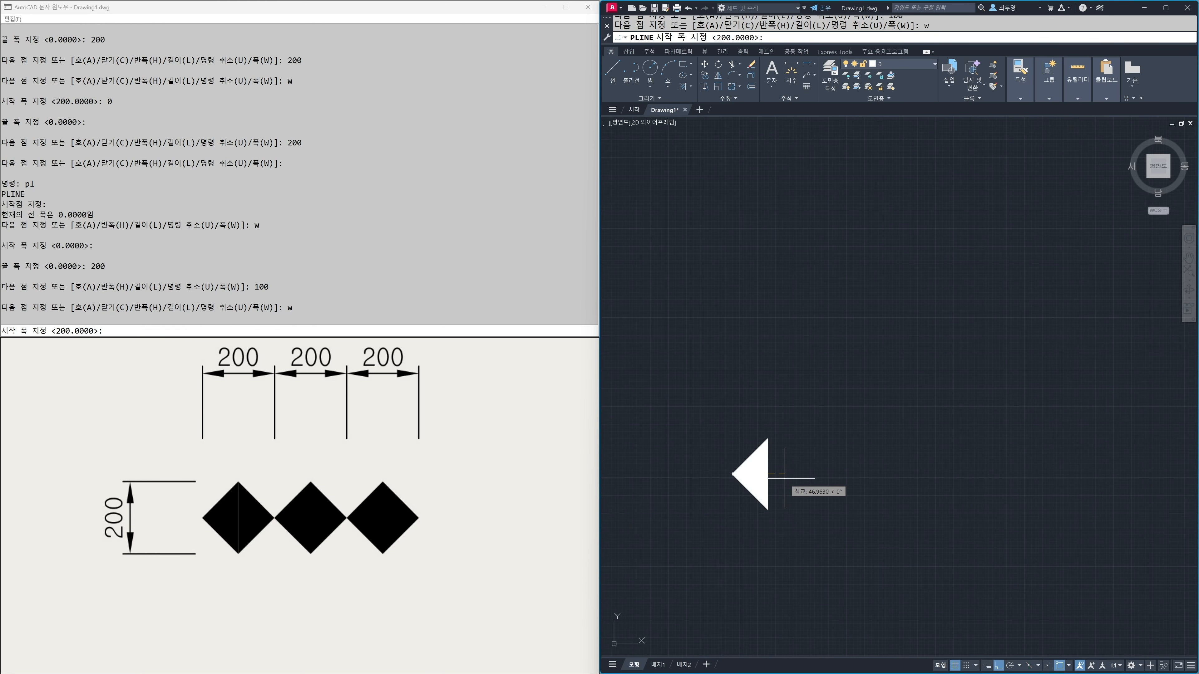
key(Return)
text(0)
key(Return)
text(100)
key(Return)
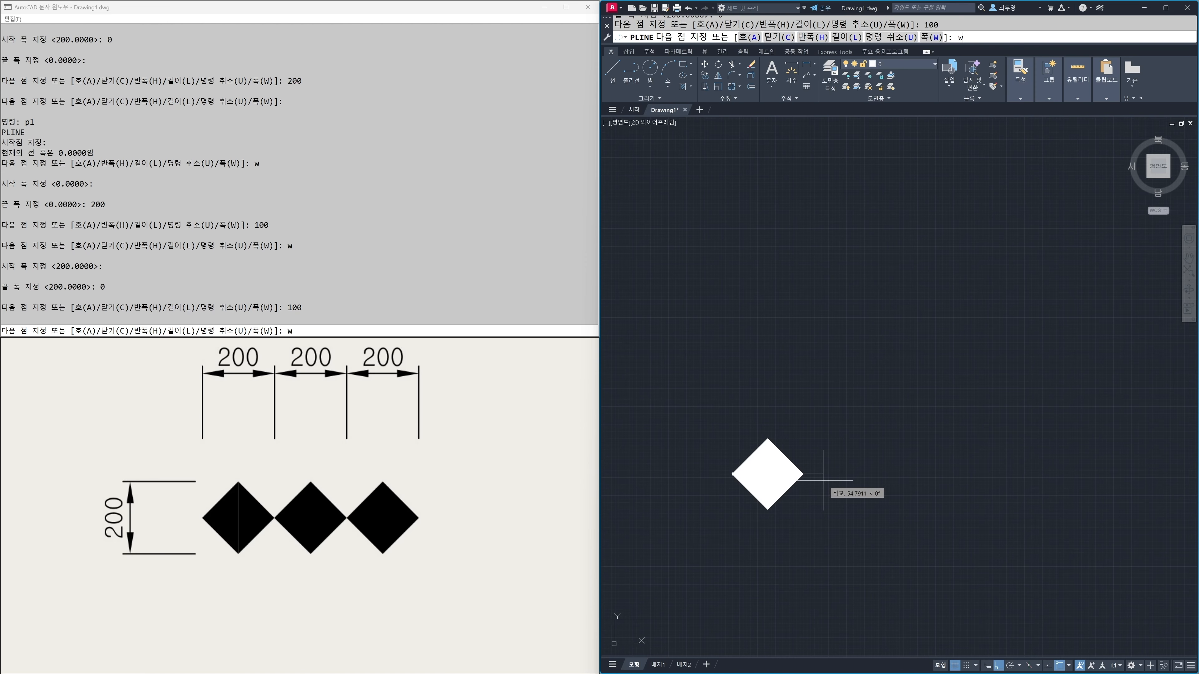
Begin the second diamond on the same polyline with a 100-long segment widening from 0 to 200
key(Return)
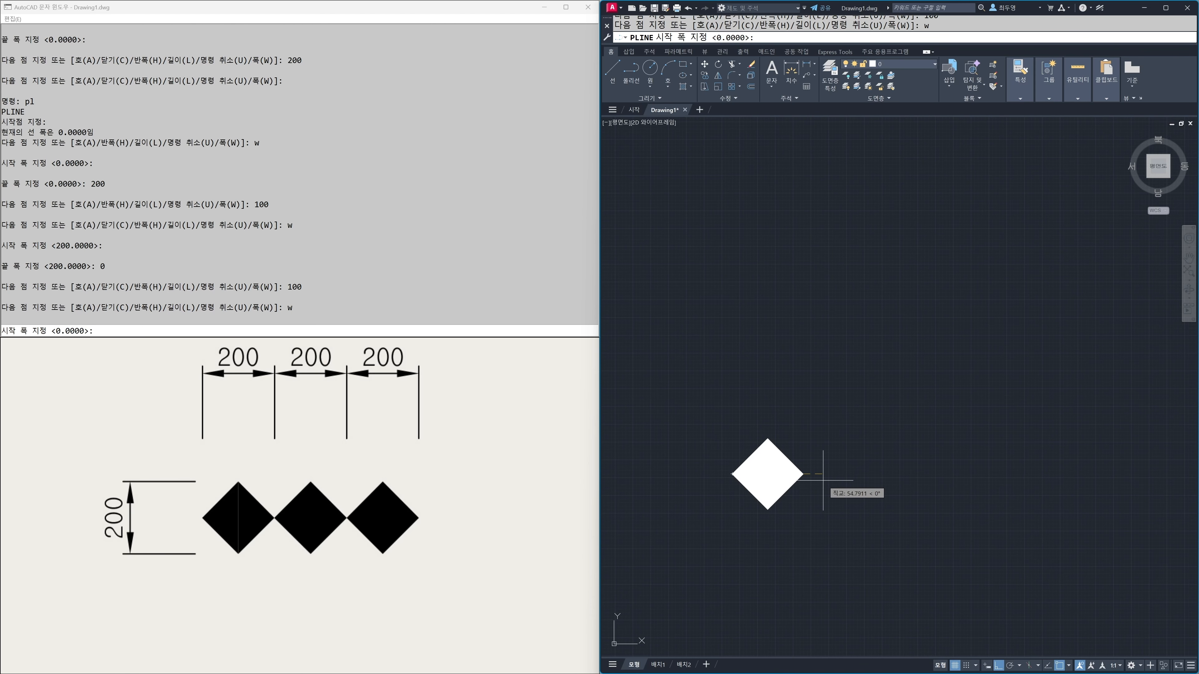
key(Return)
text(200)
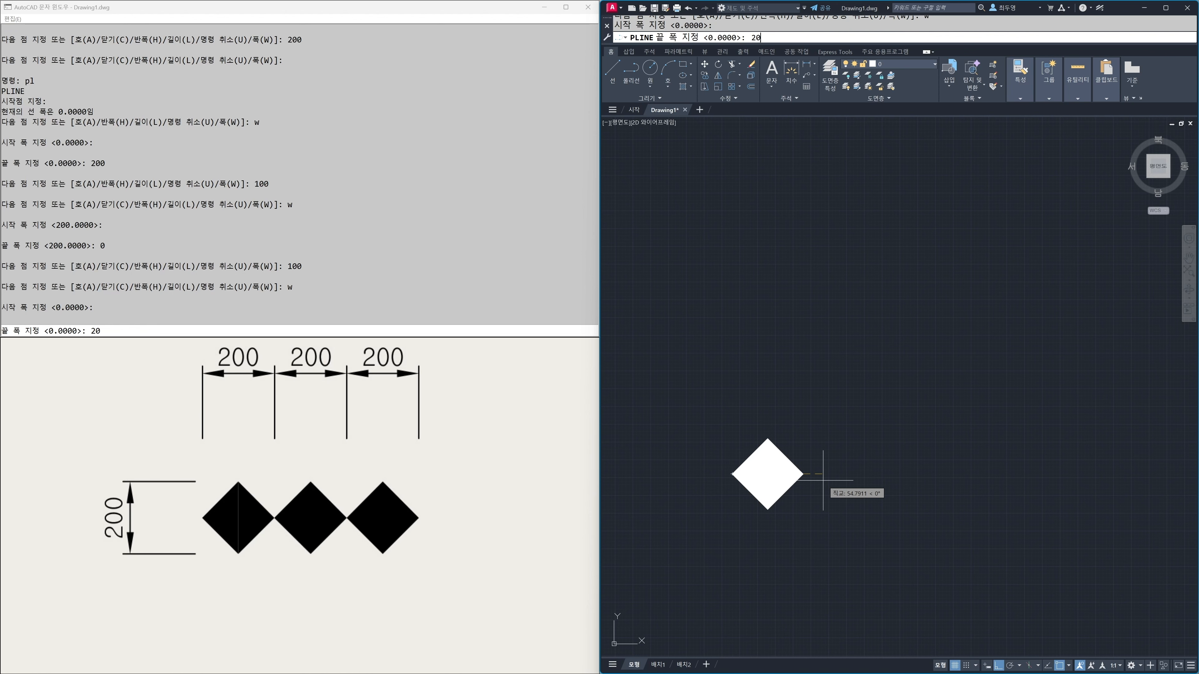
key(Return)
text(100)
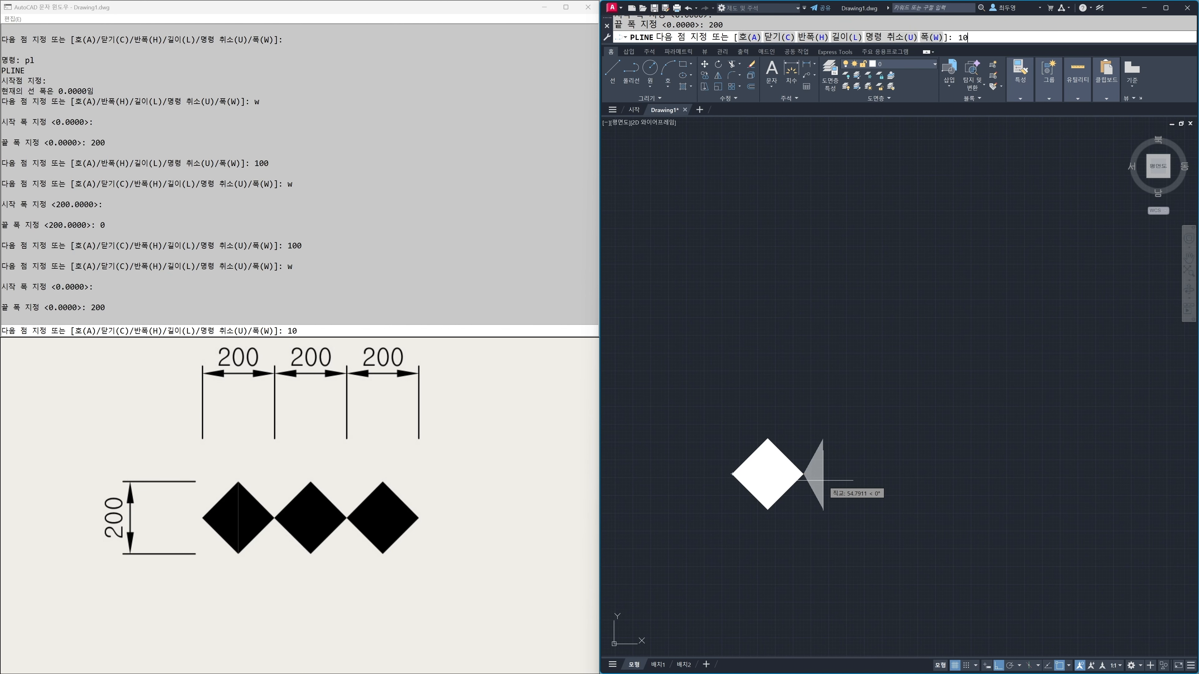
key(Return)
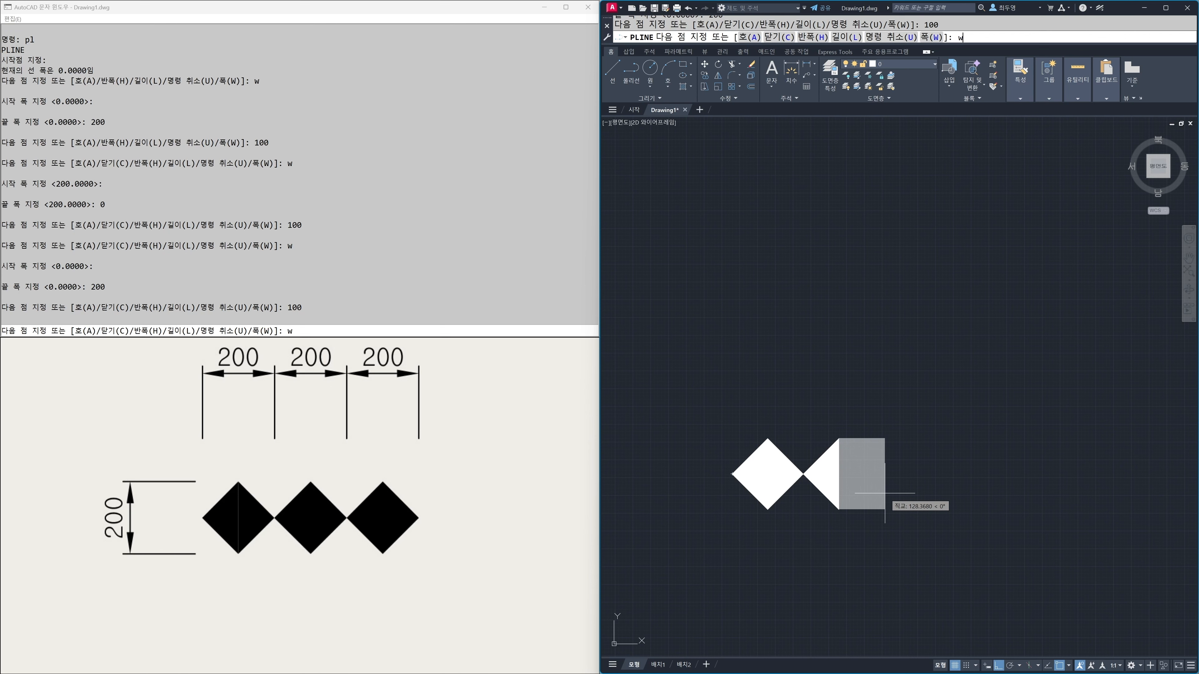
Complete the second diamond with a 100-long horizontal segment tapering from width 200 to 0
key(Return)
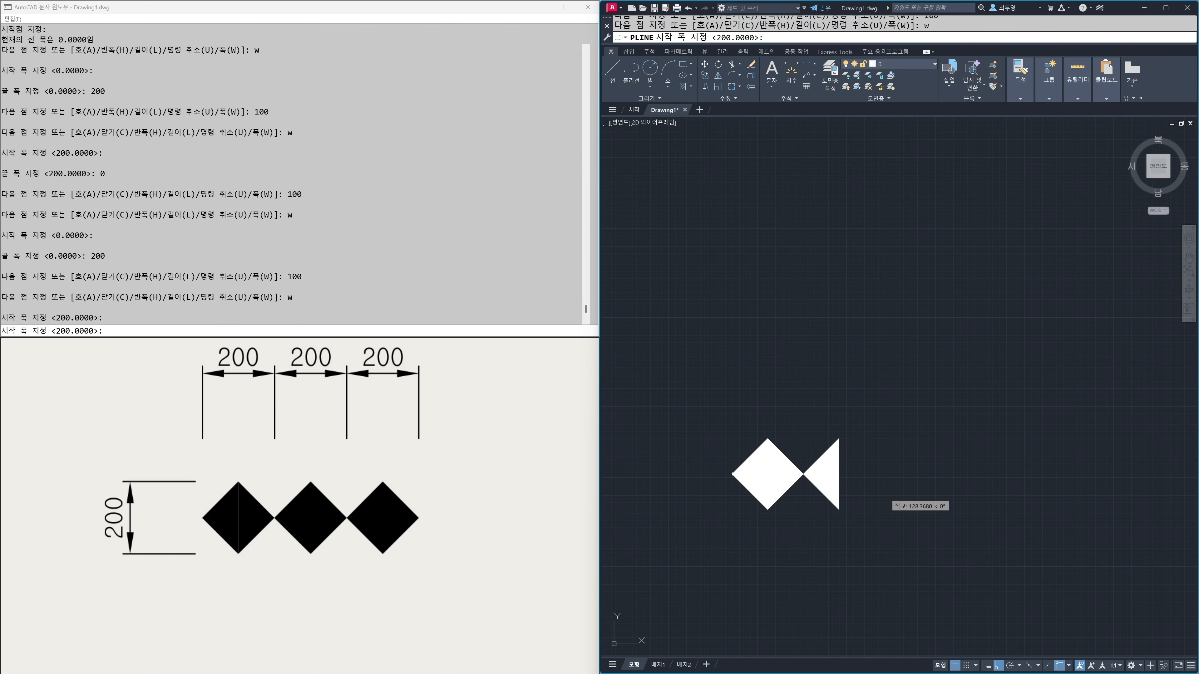
key(Return)
text(0)
key(Return)
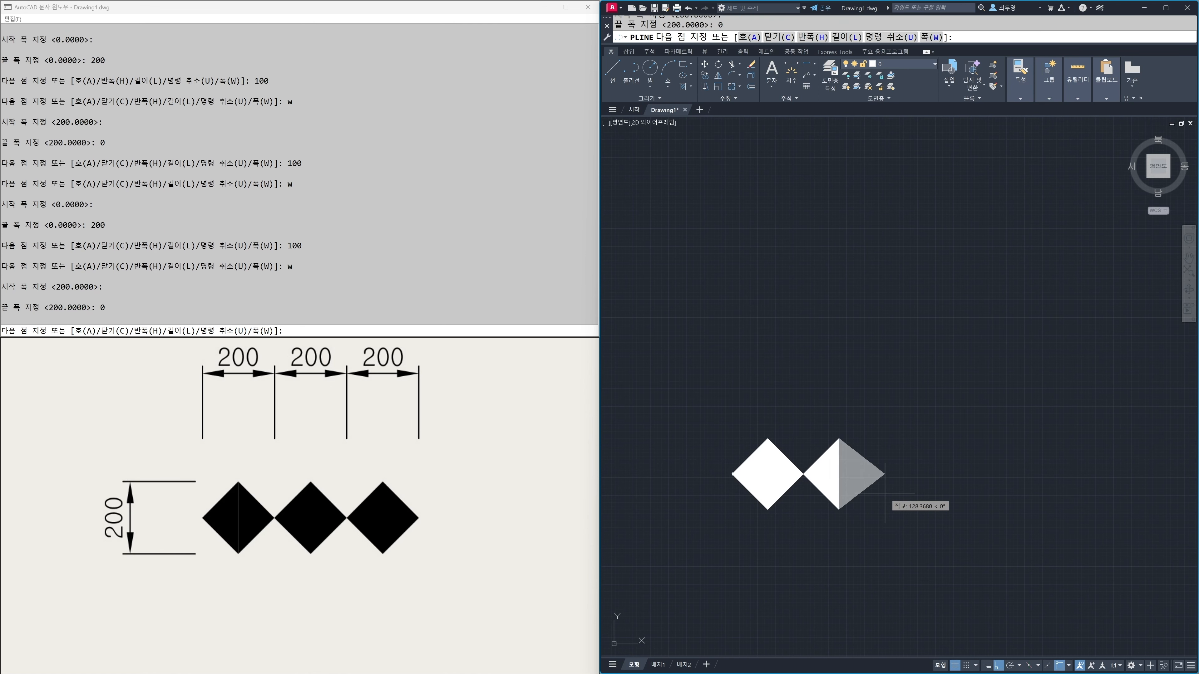
text(100)
key(Return)
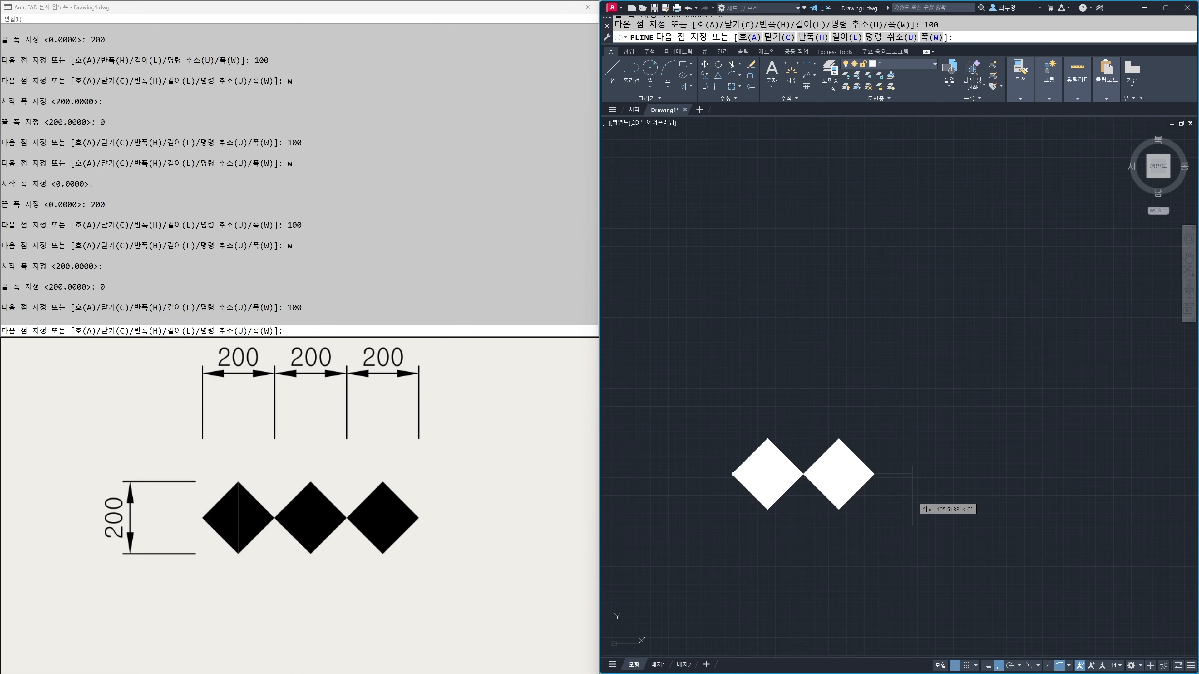
Begin the third diamond on the same polyline with a 100-long segment widening from 0 to 200
text(w)
key(Return)
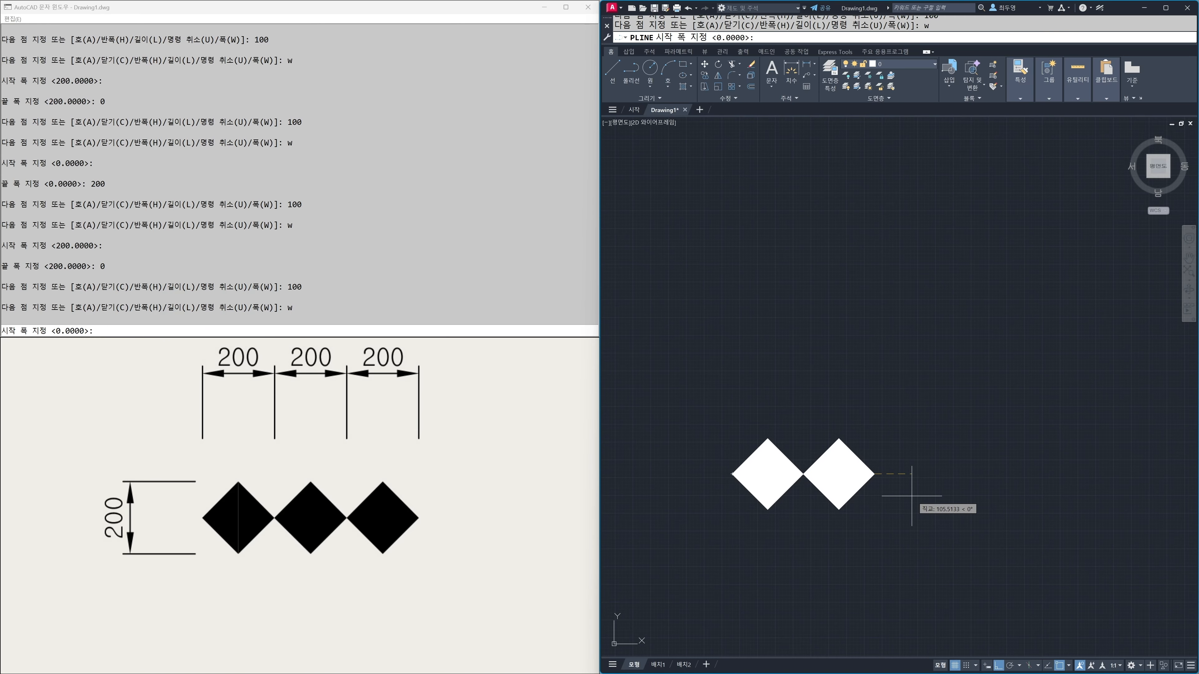
key(Return)
text(200)
key(Return)
text(100)
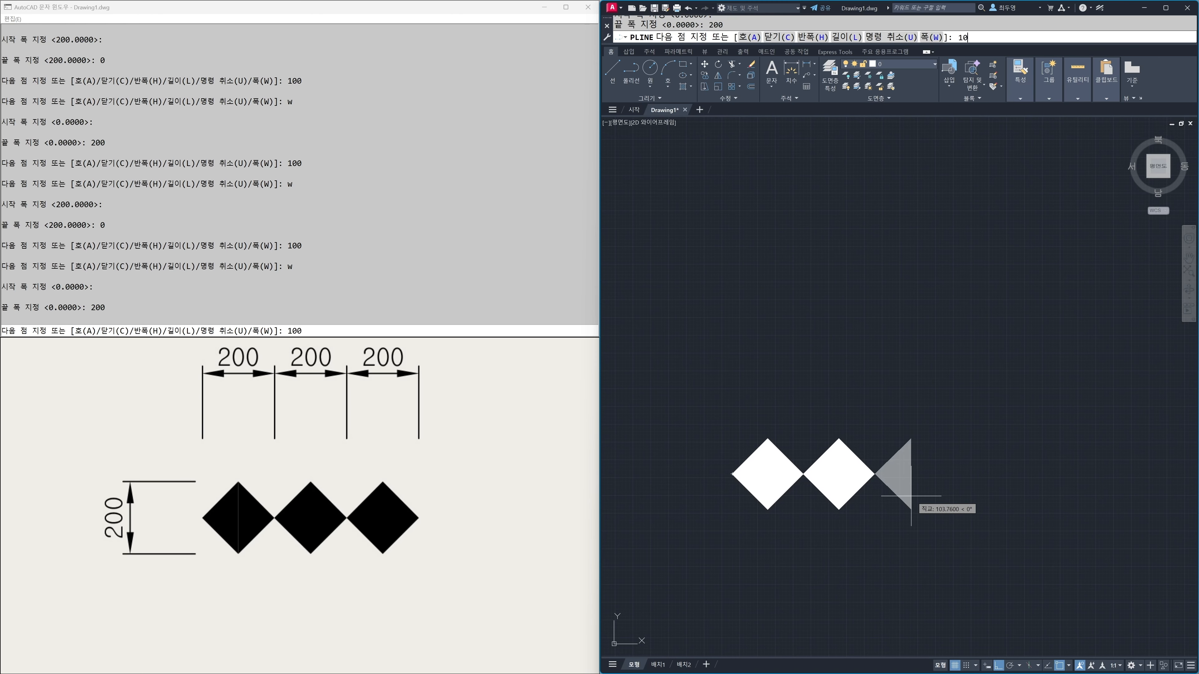
key(Return)
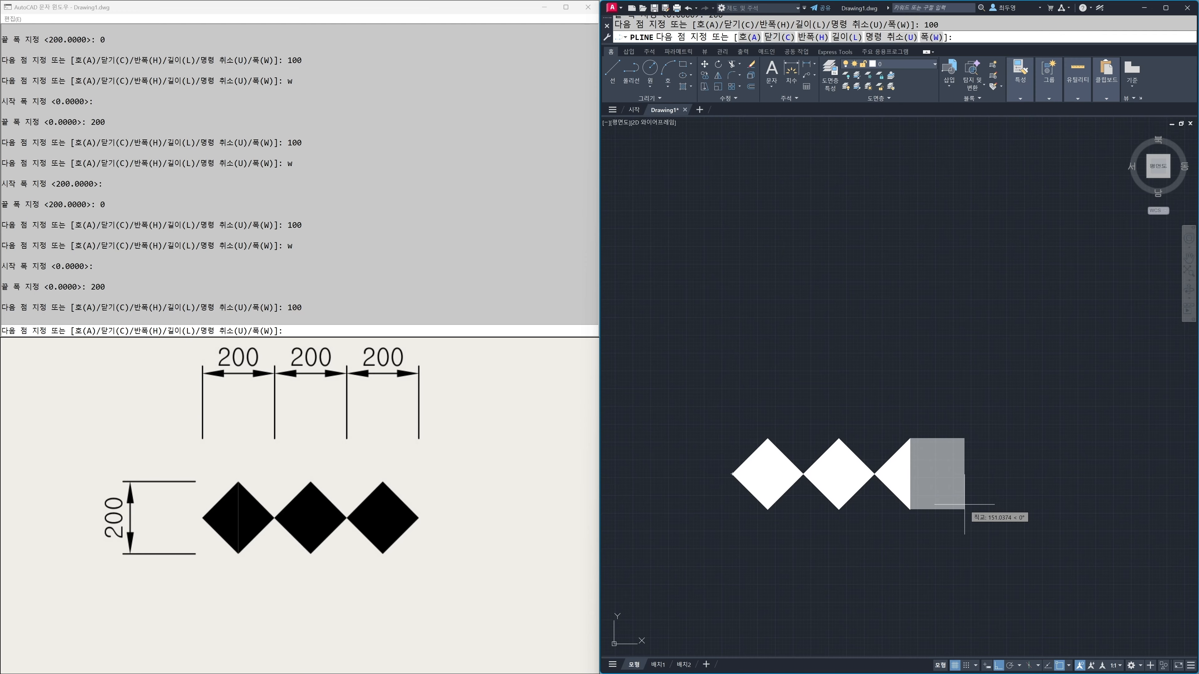
Complete the third diamond with a 100-long segment tapering from width 200 to 0 and end the polyline
text(w)
key(Return)
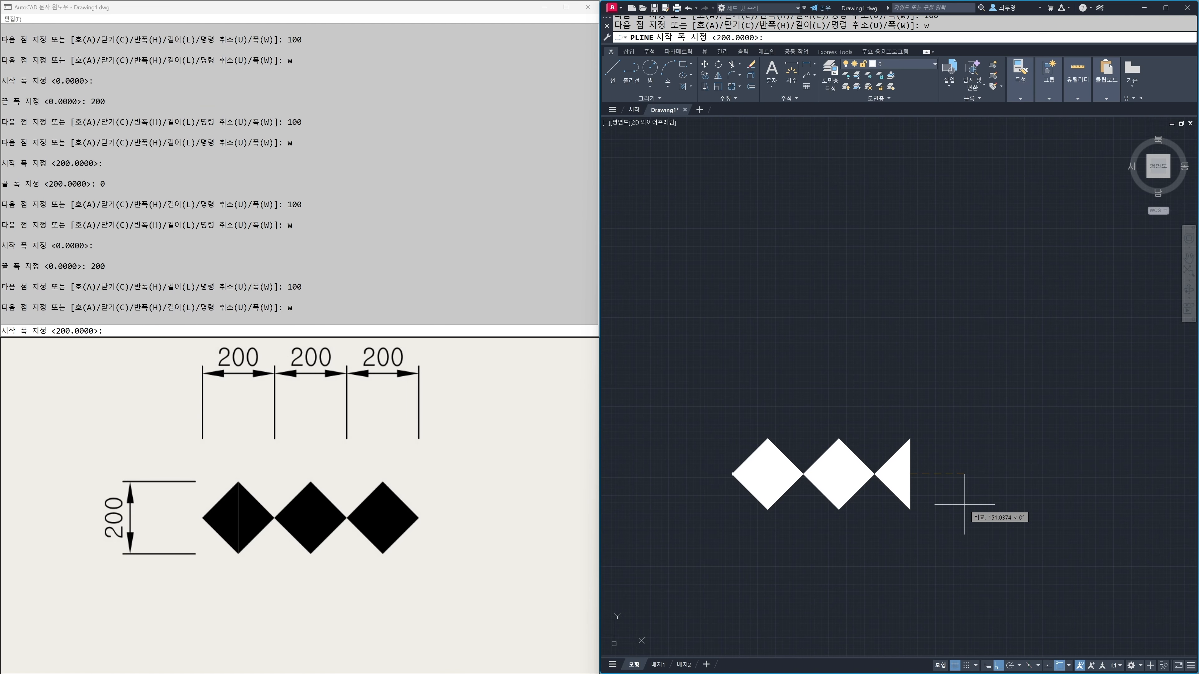
key(Return)
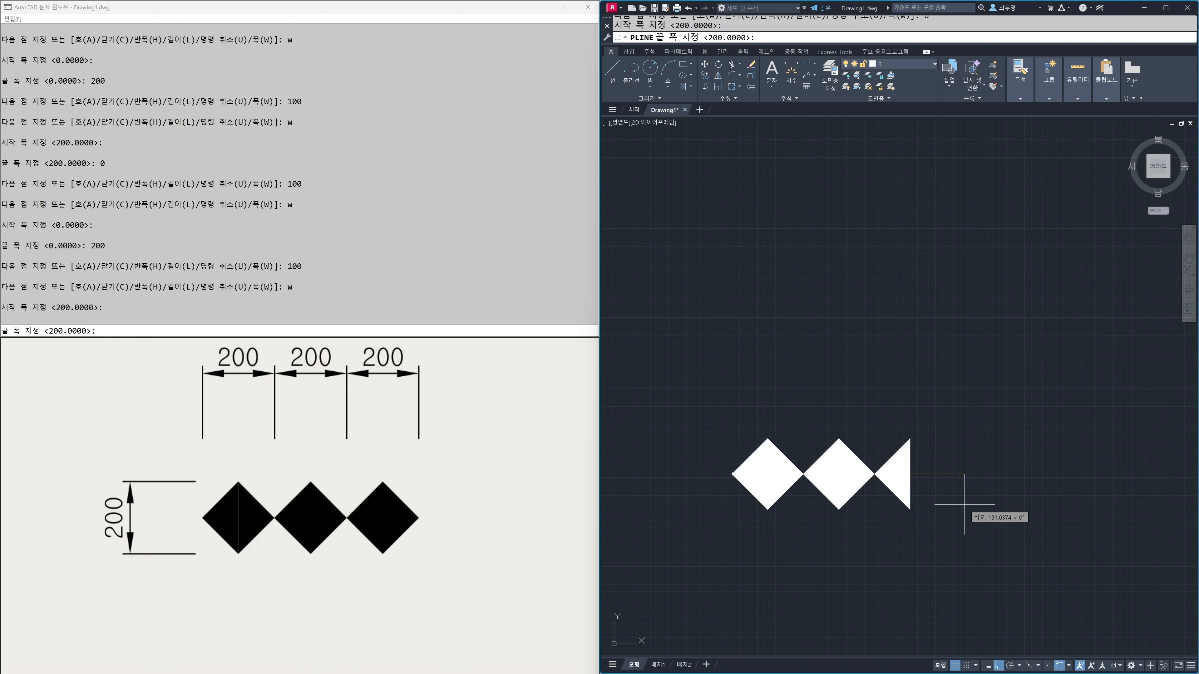
text(0)
key(Return)
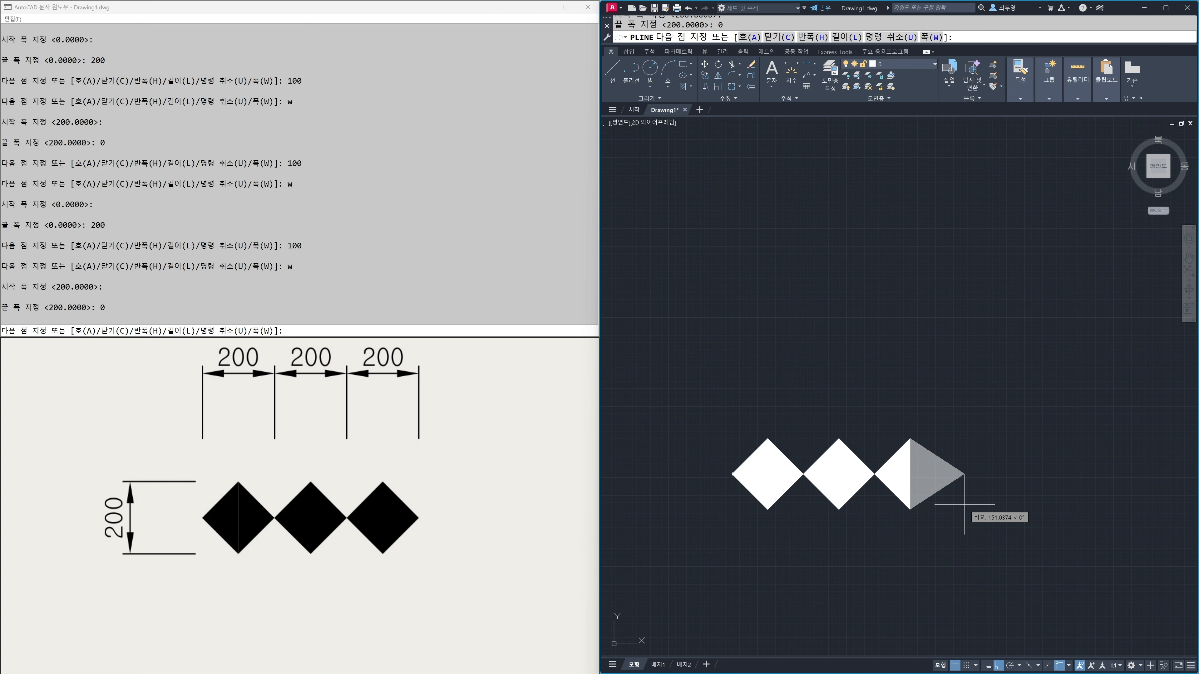
text(2)
key(BackSpace)
text(100)
key(Return)
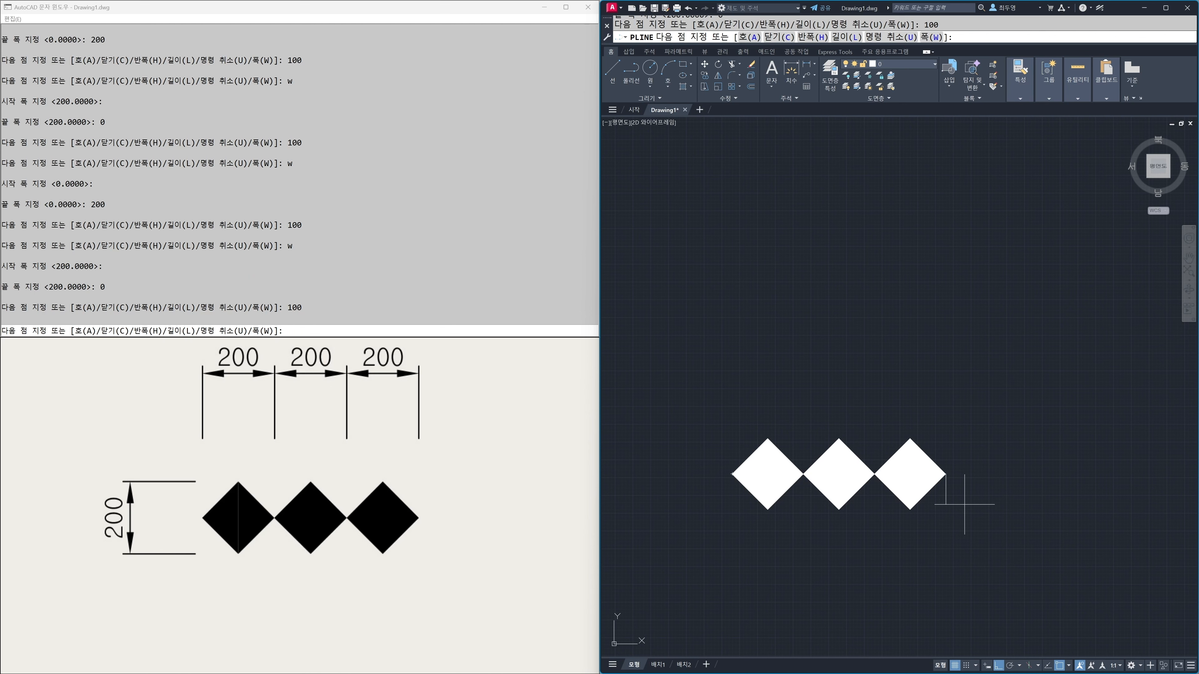
key(Return)
middle_drag(882, 556, 929, 557)
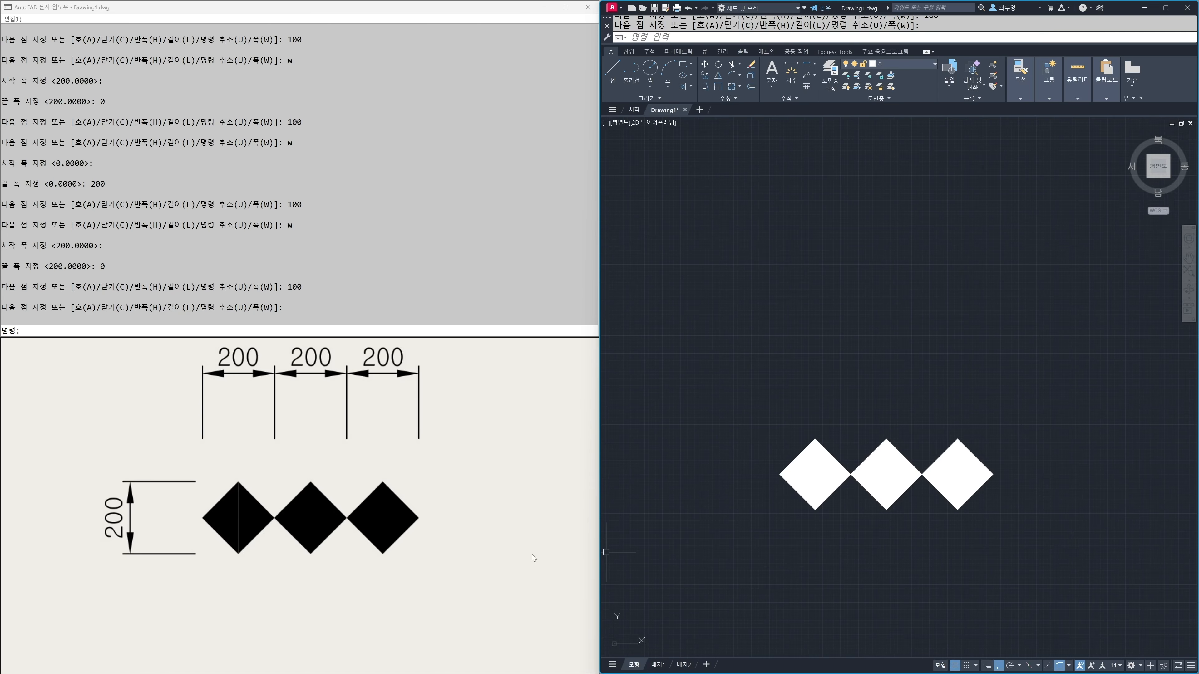
Zoom the drawing to show all symbols and examine the tapered S-shaped curve on the reference sheet
double_click(489, 559)
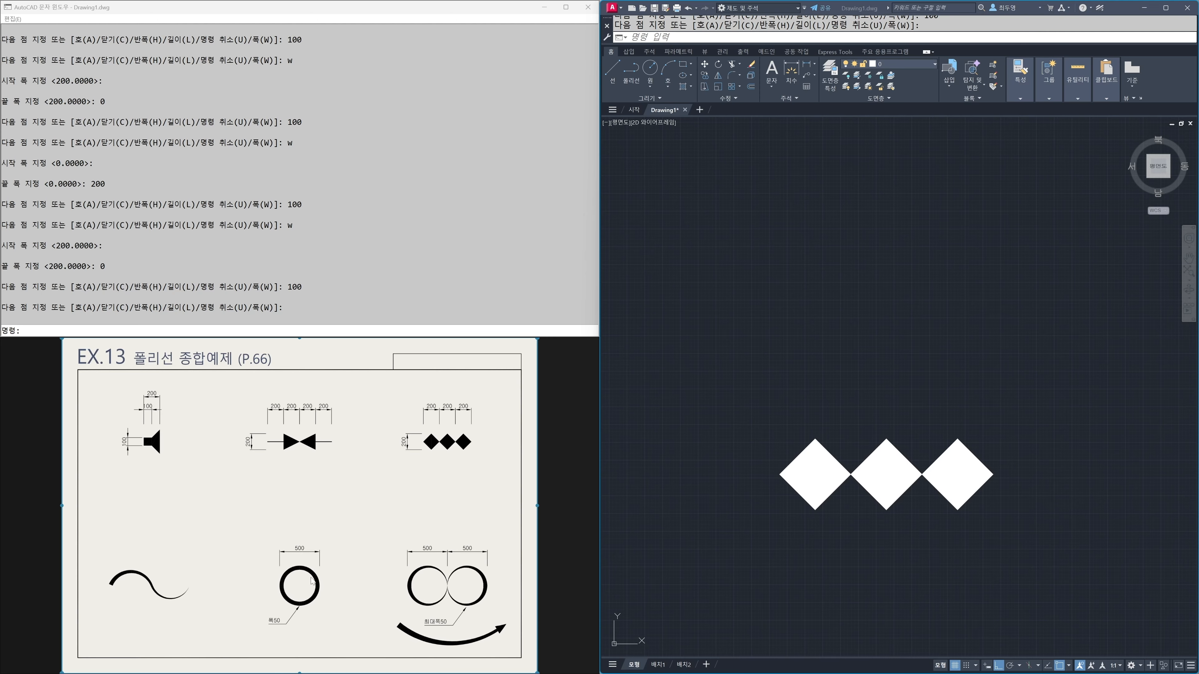
click(730, 565)
text(z)
key(Return)
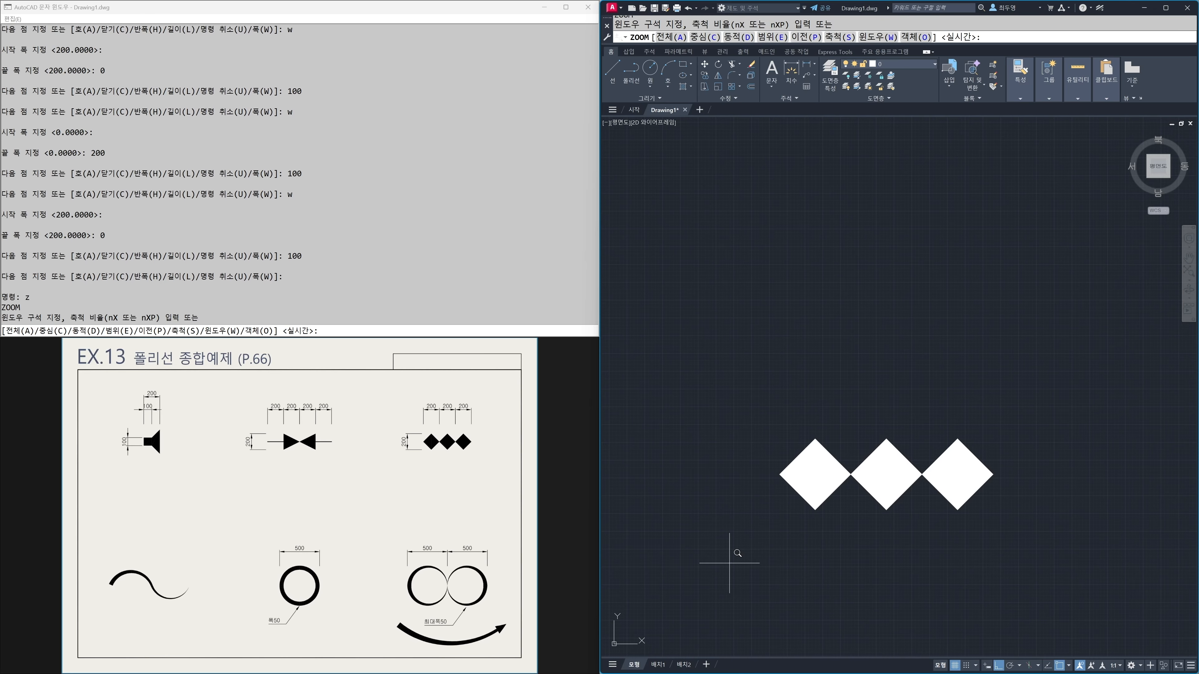
text(a)
key(Return)
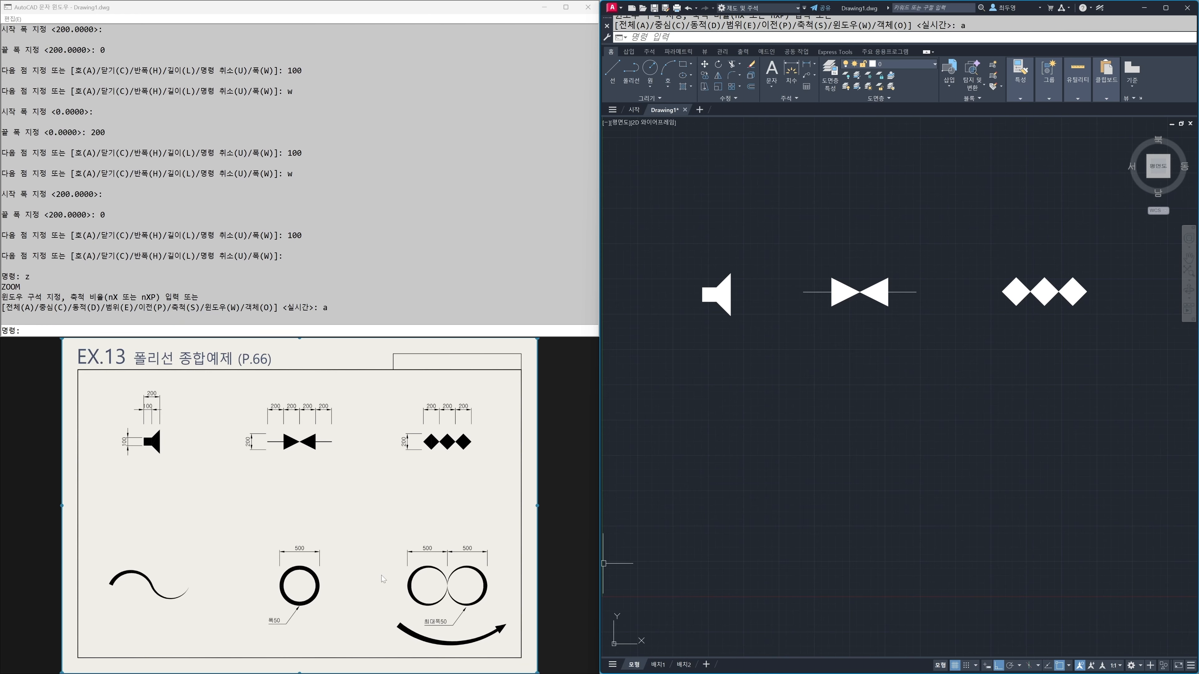
drag(227, 598, 395, 544)
scroll(339, 537, up, 5)
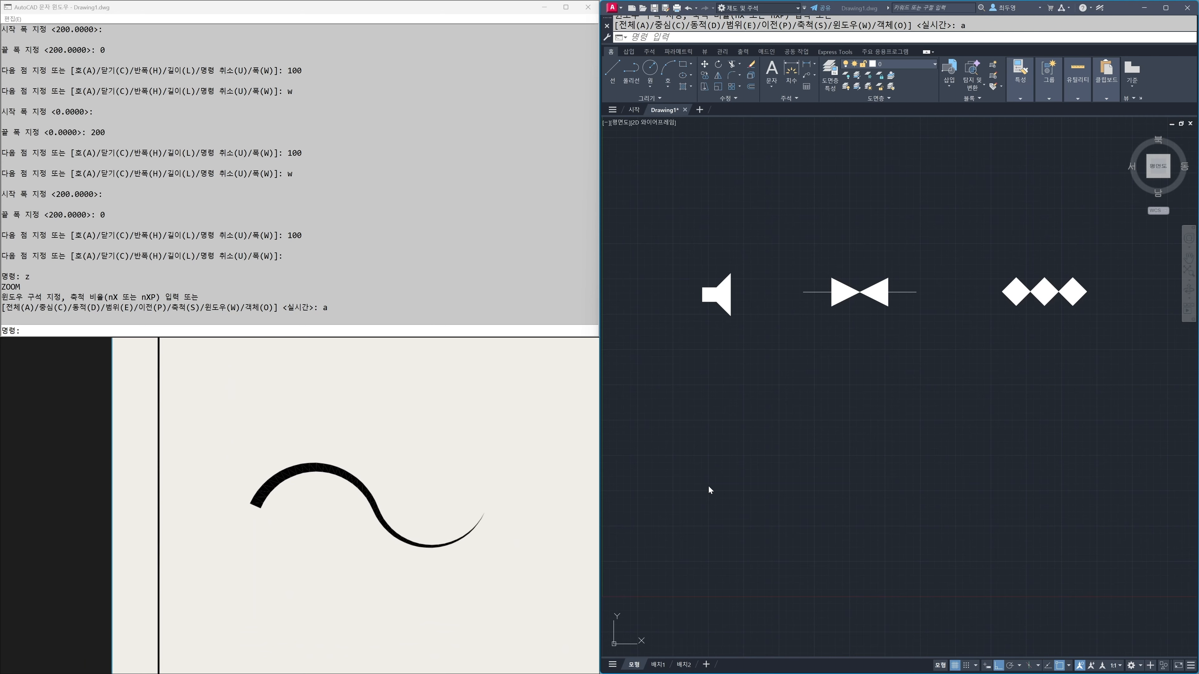
click(723, 480)
mouse_move(721, 469)
middle_down()
mouse_move(846, 477)
mouse_move(834, 490)
middle_up()
scroll(846, 436, up, 2)
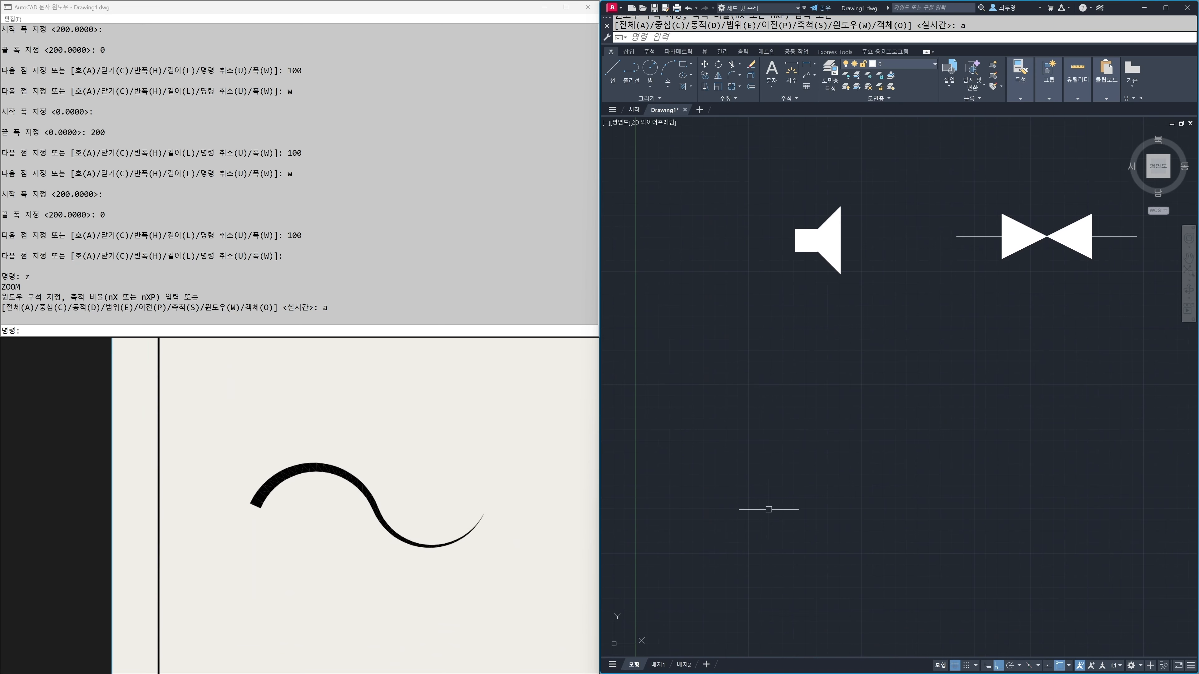
Start a polyline below the speaker symbol with a starting width of 50 and an ending width of 25
text(PL)
key(Return)
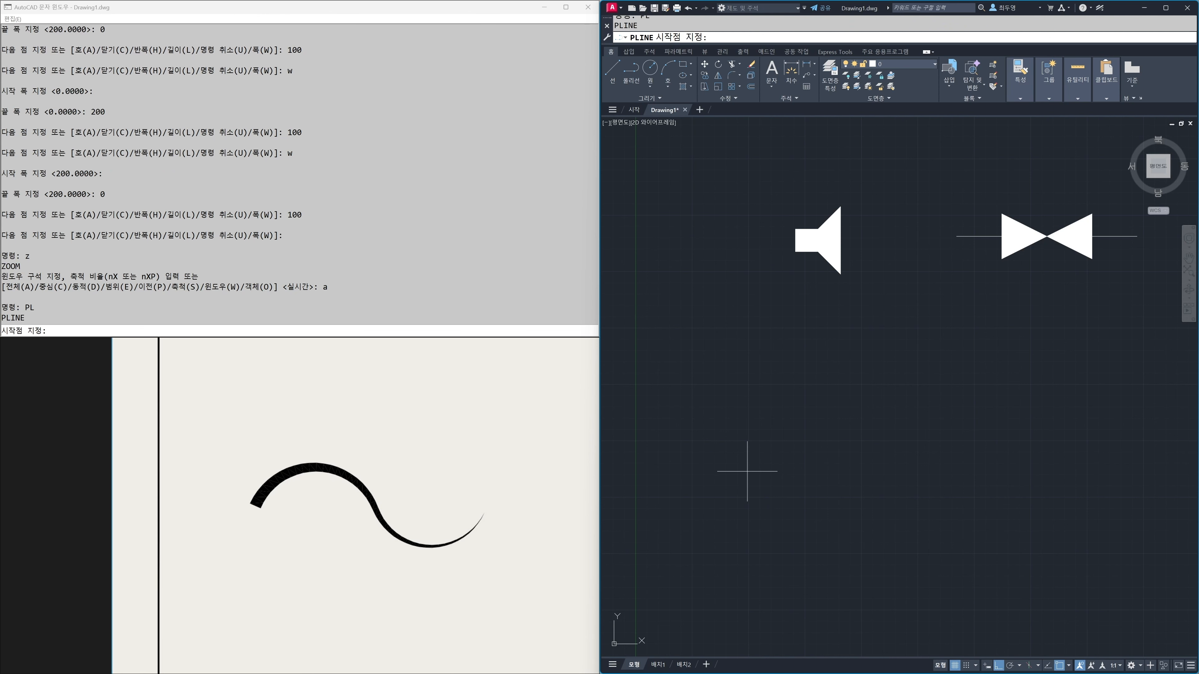
click(744, 444)
text(w)
key(Return)
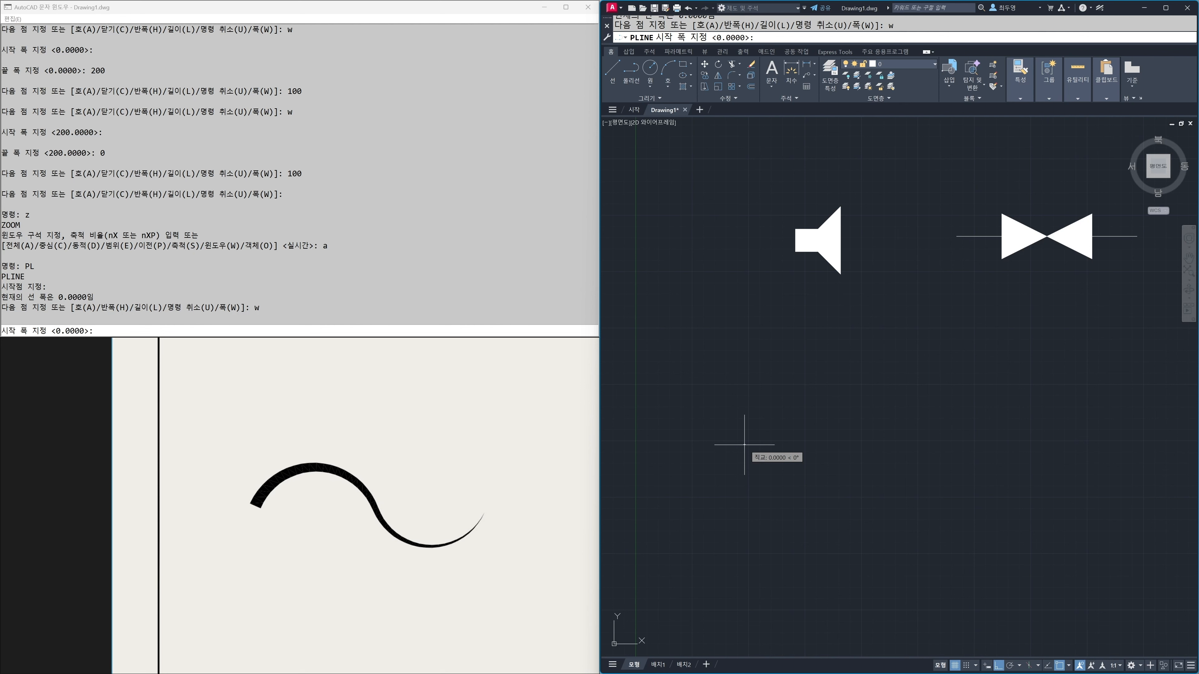
text(50)
key(Return)
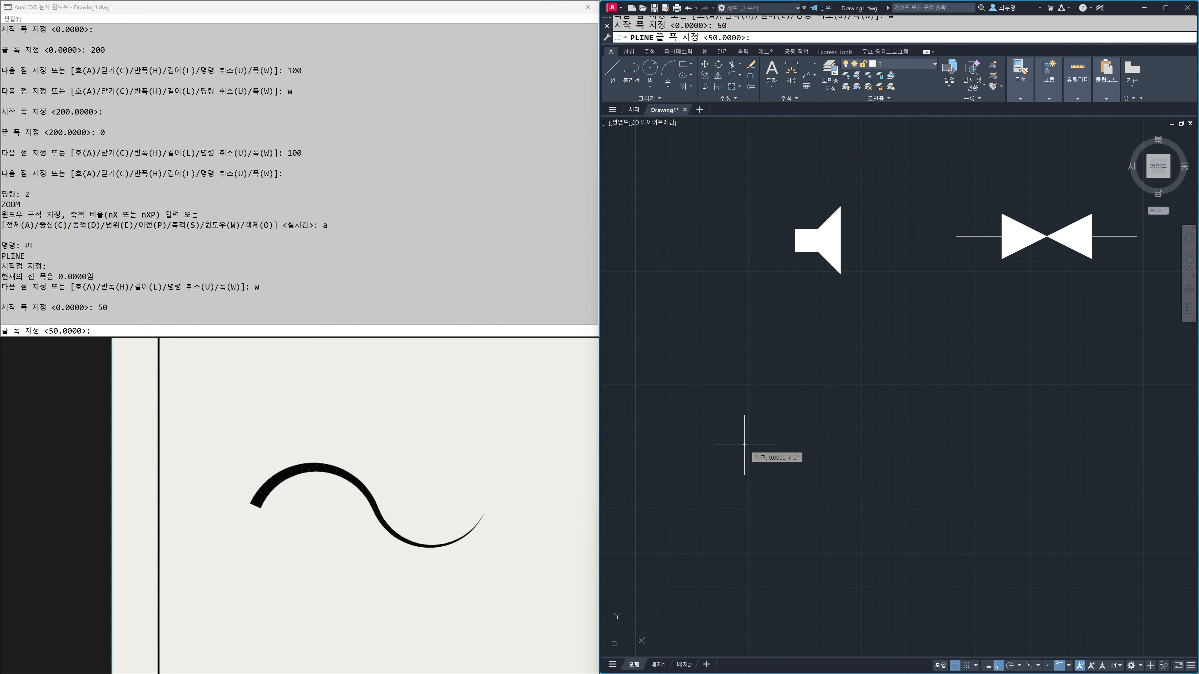
text(25)
key(Return)
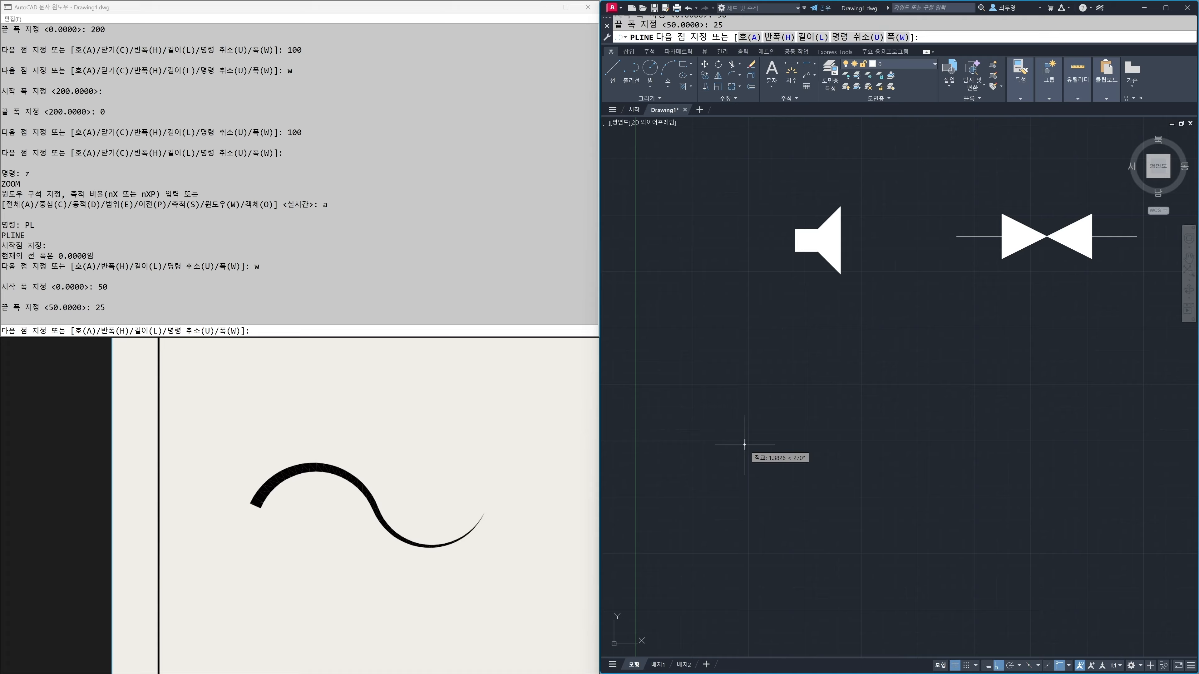
Draw the upward-bulging first arc of the S-curve by its second point and an endpoint nearly level with the start
text(a)
key(Return)
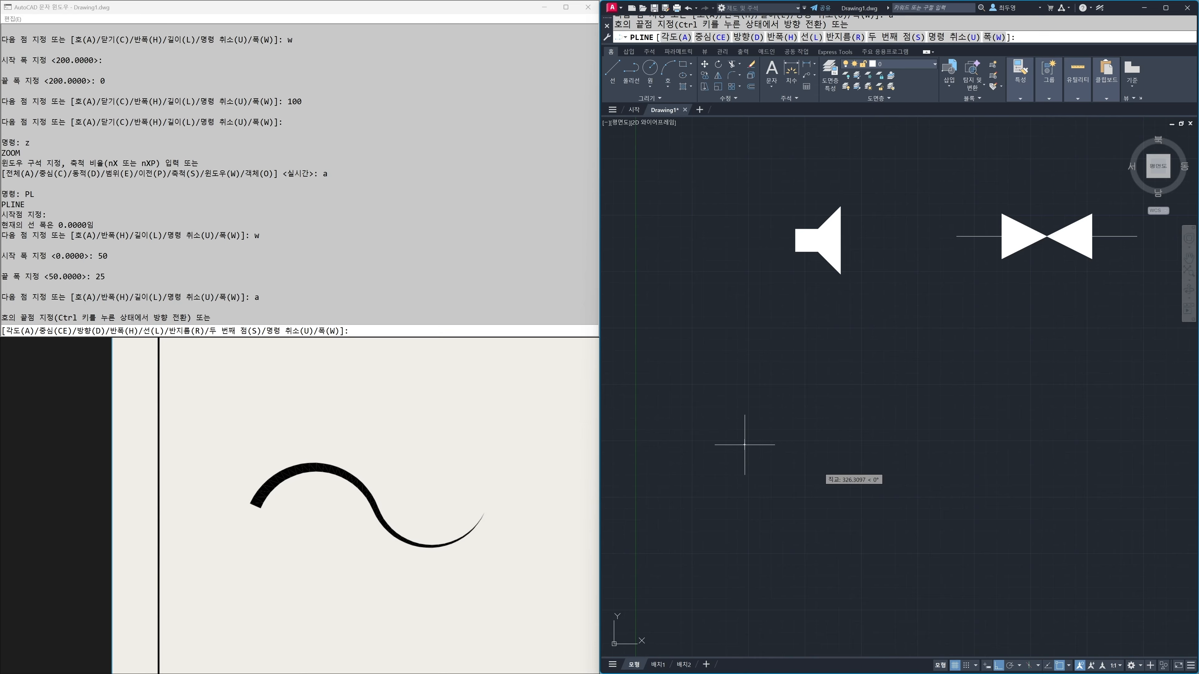
text(s)
key(Return)
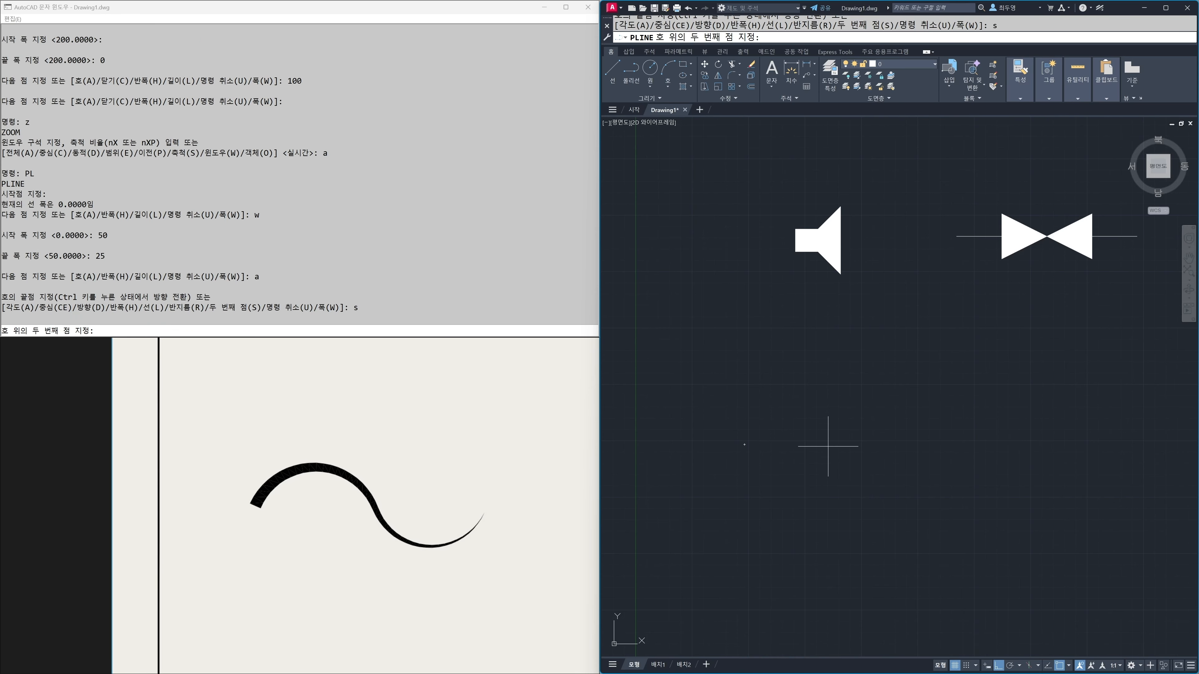
click(808, 402)
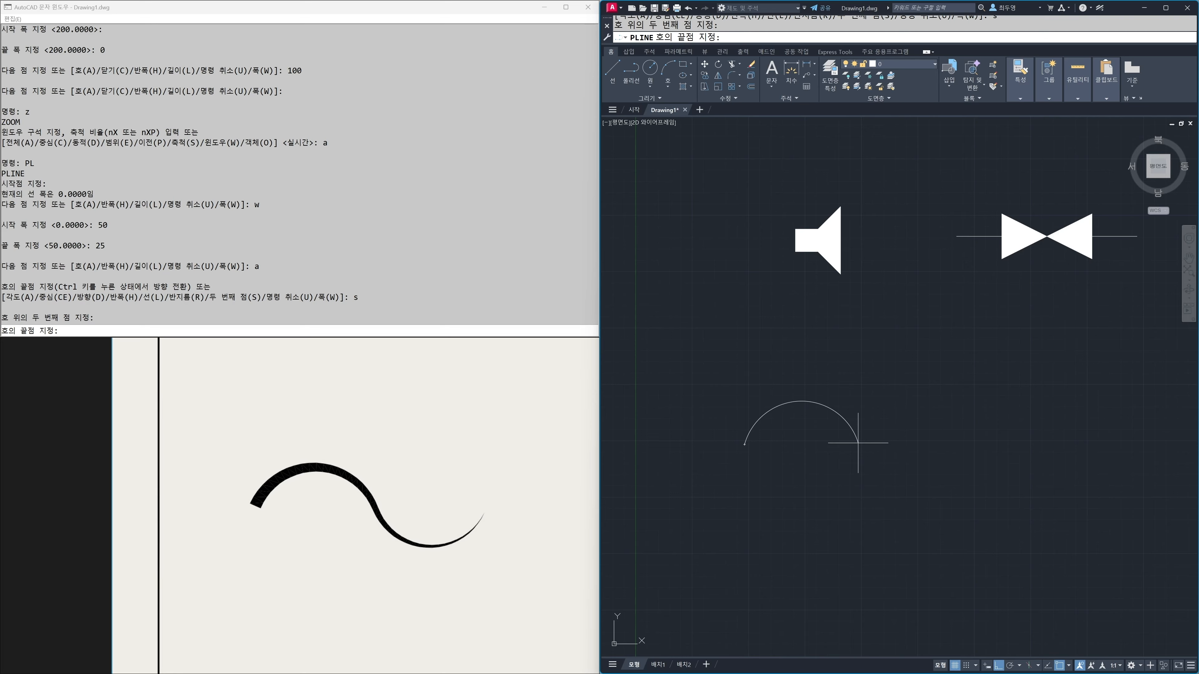
click(858, 443)
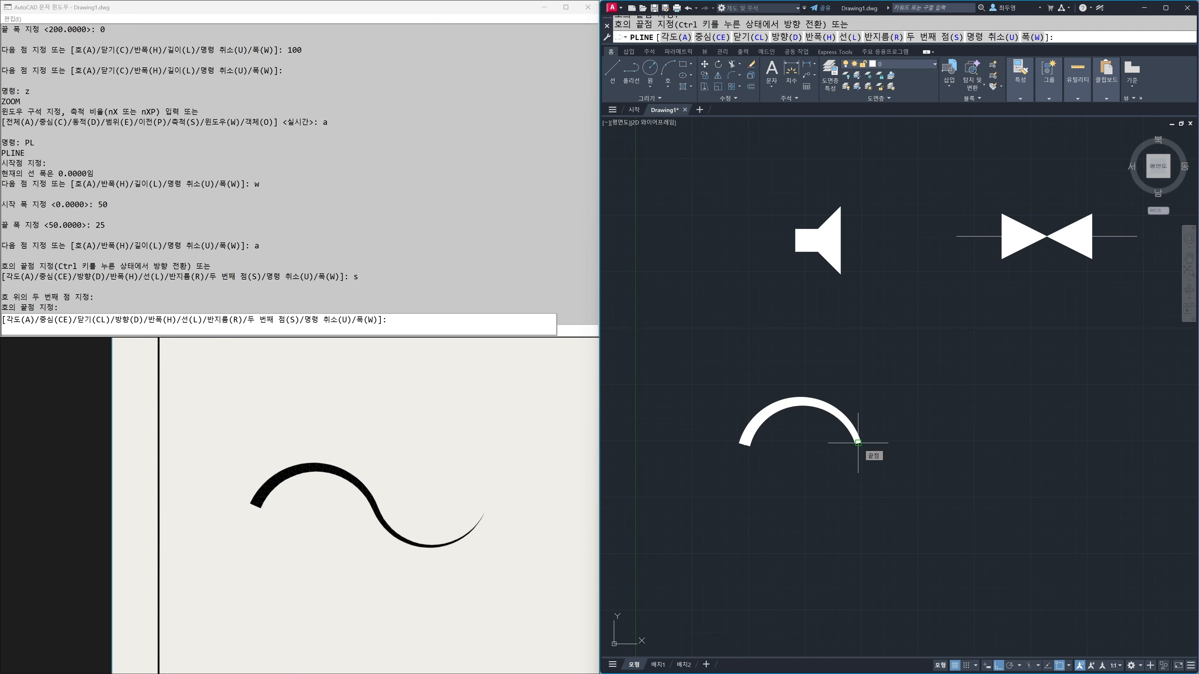
Add the downward-bulging second arc of the S-curve, tapering from width 25 to 0, and end the polyline
key(Return)
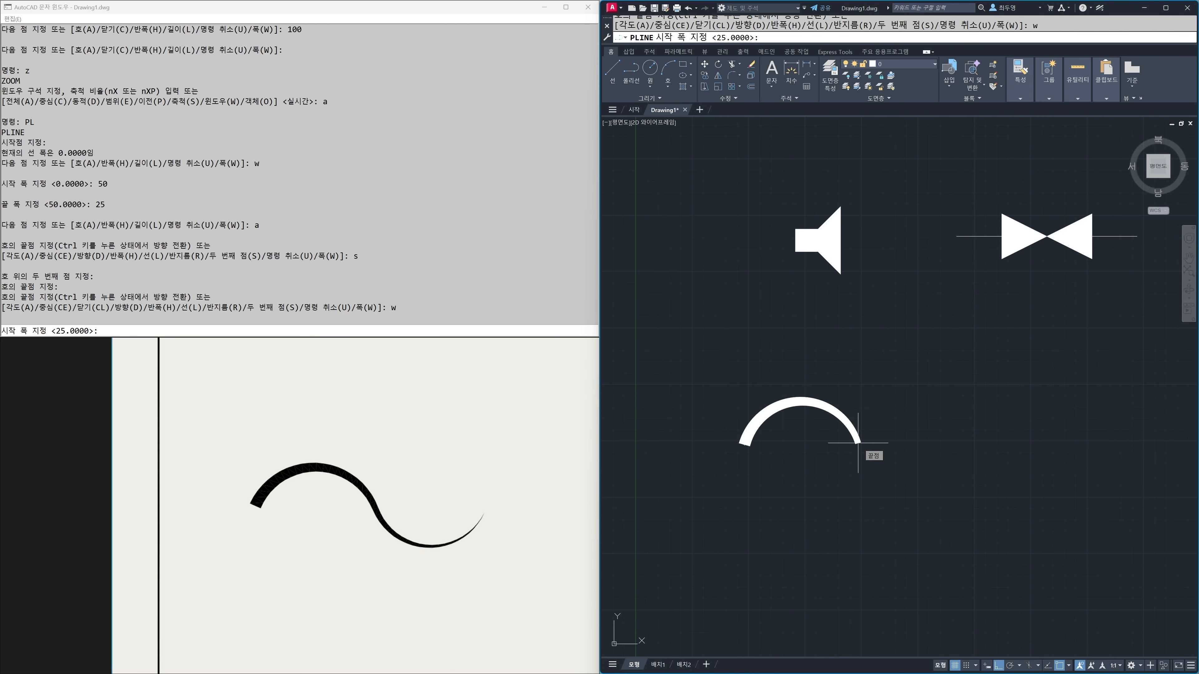
key(Return)
text(0)
key(Return)
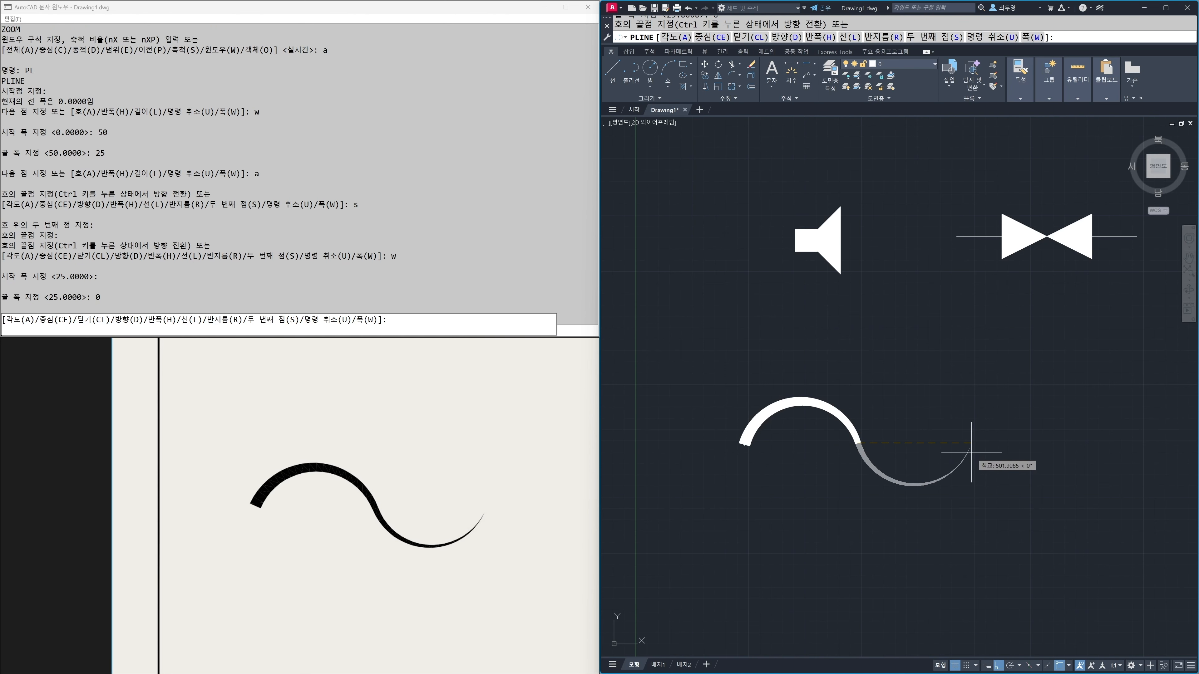
click(971, 448)
key(Return)
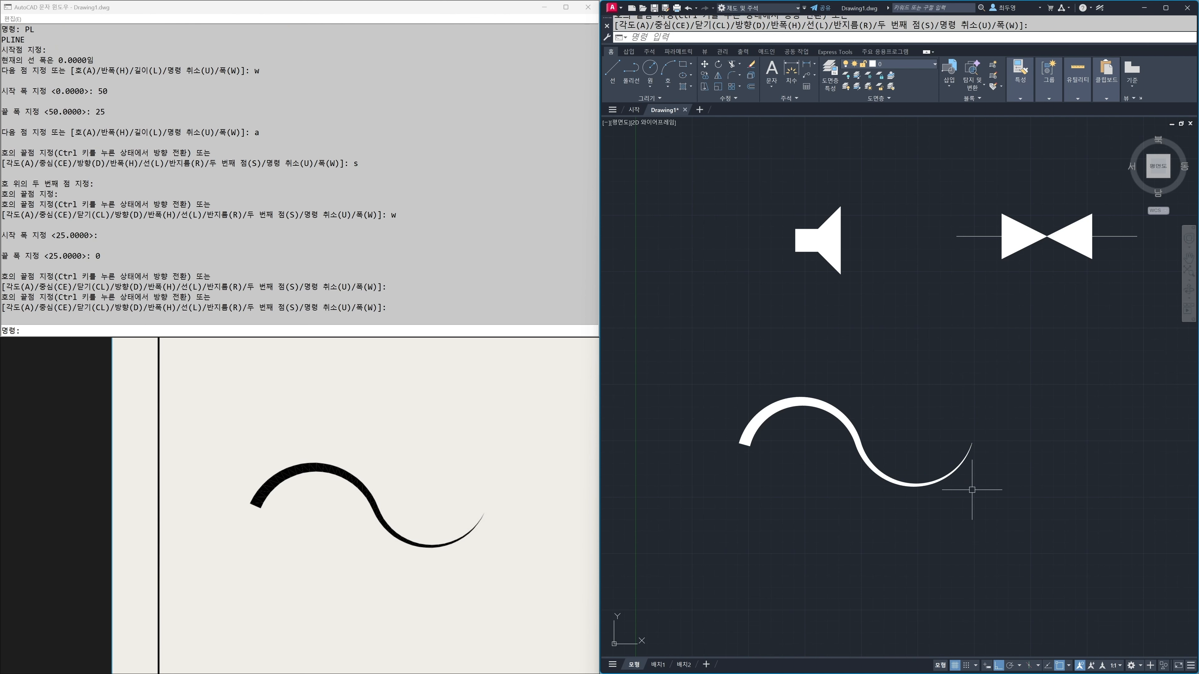
Start a polyline for the 500-diameter ring in the empty area beyond the S-curve with a constant width of 50
scroll(393, 484, down, 2)
middle_drag(484, 496, 132, 477)
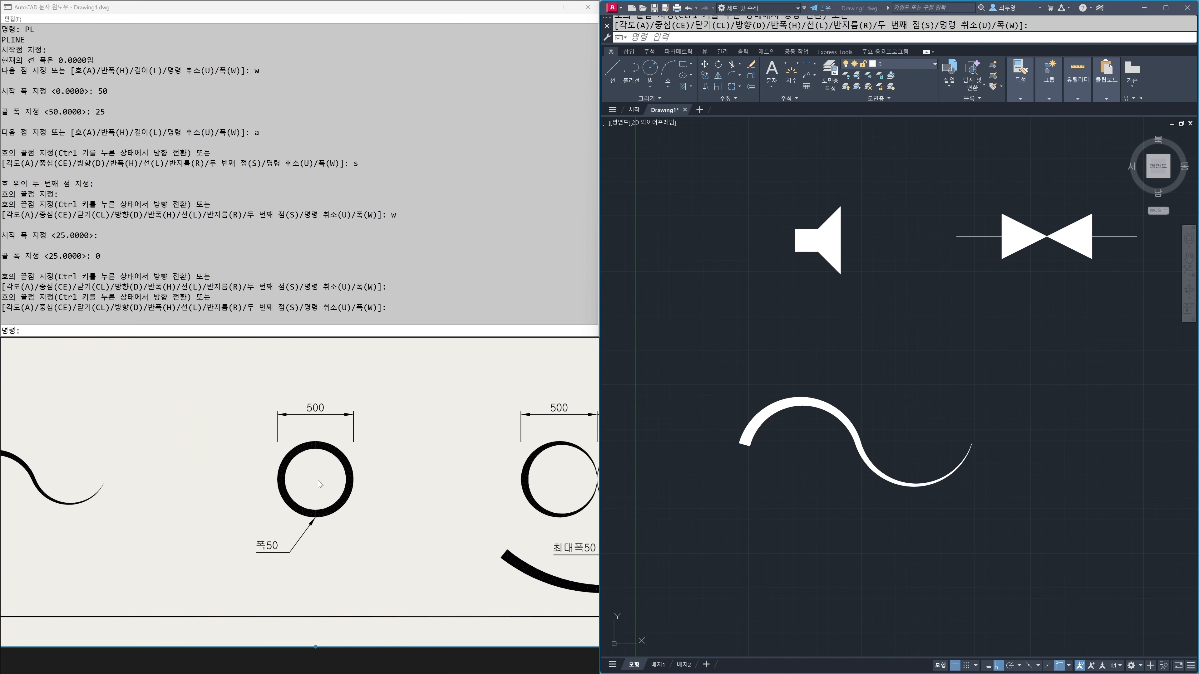
scroll(318, 480, up, 3)
click(892, 461)
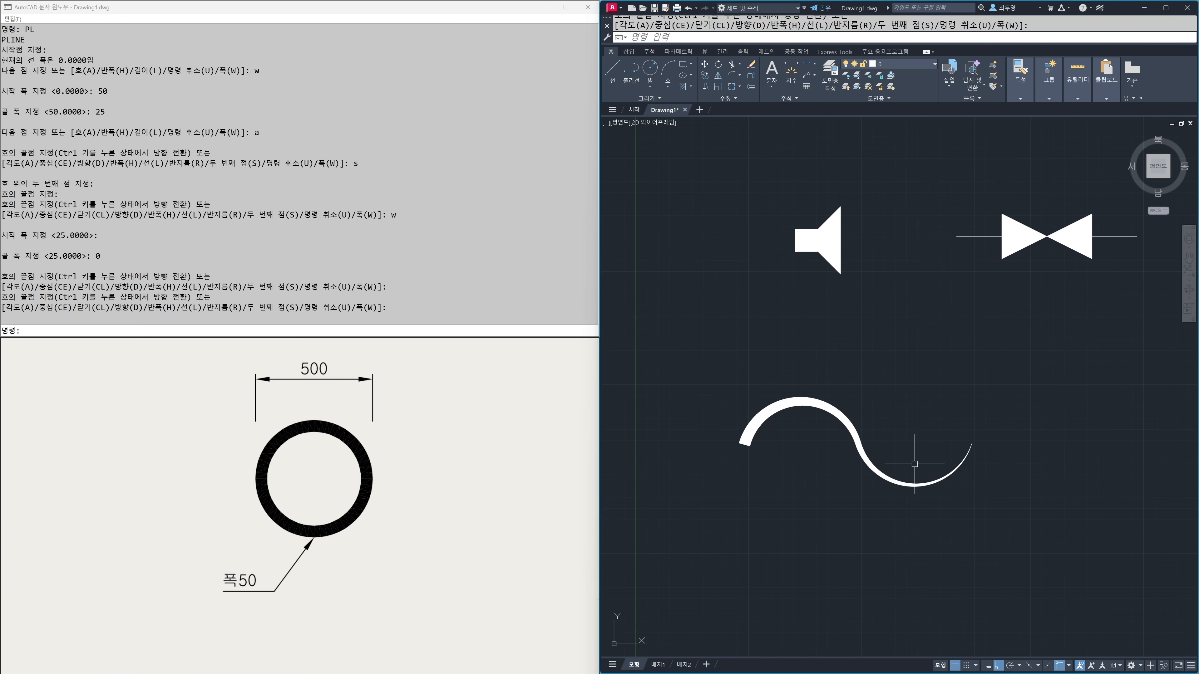
scroll(941, 466, down, 2)
mouse_move(1021, 467)
middle_down()
mouse_move(789, 476)
mouse_move(882, 483)
middle_up()
scroll(791, 454, up, 2)
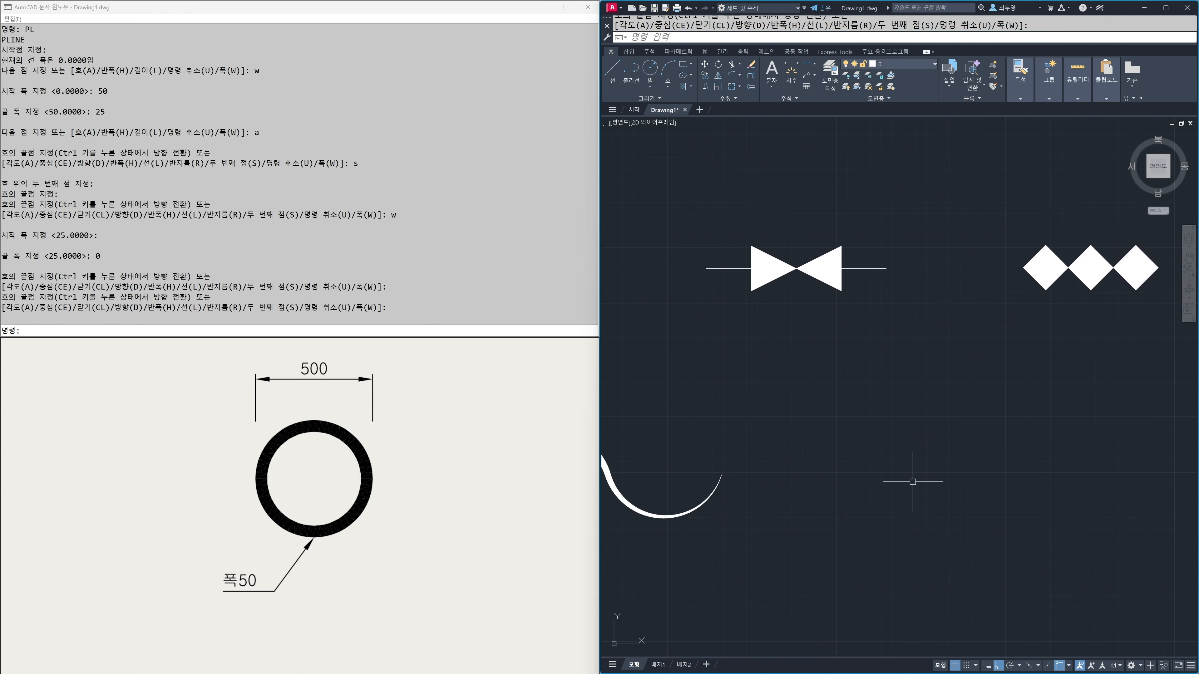
text(pl)
key(Return)
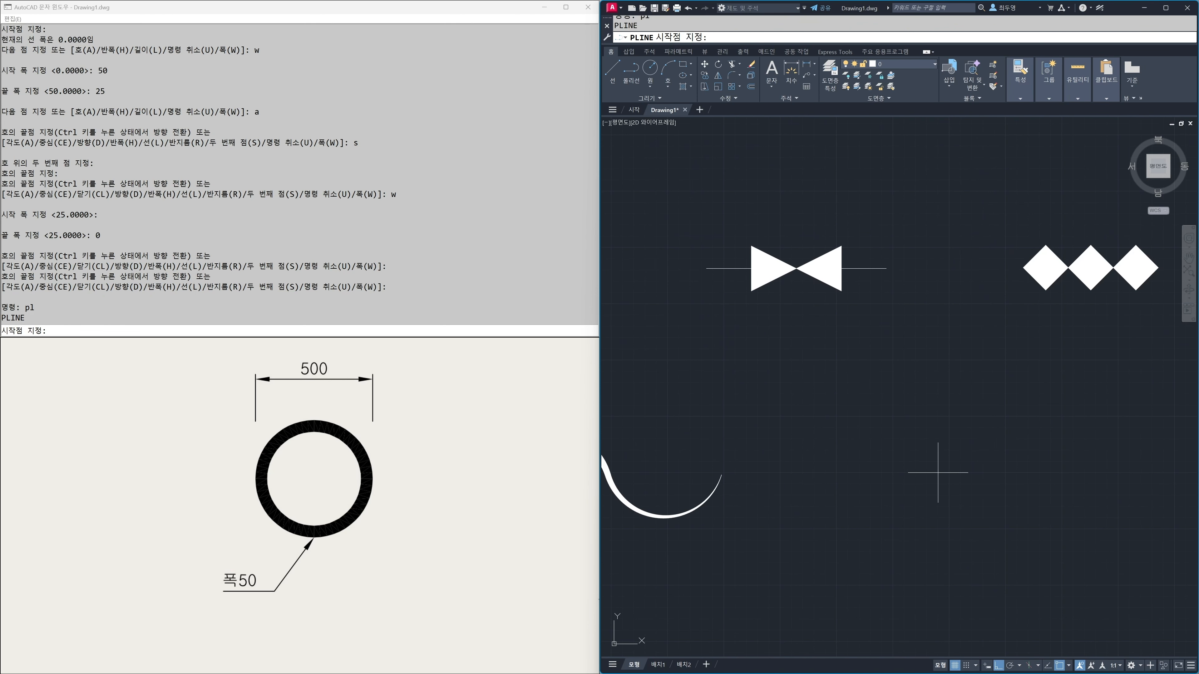
click(951, 466)
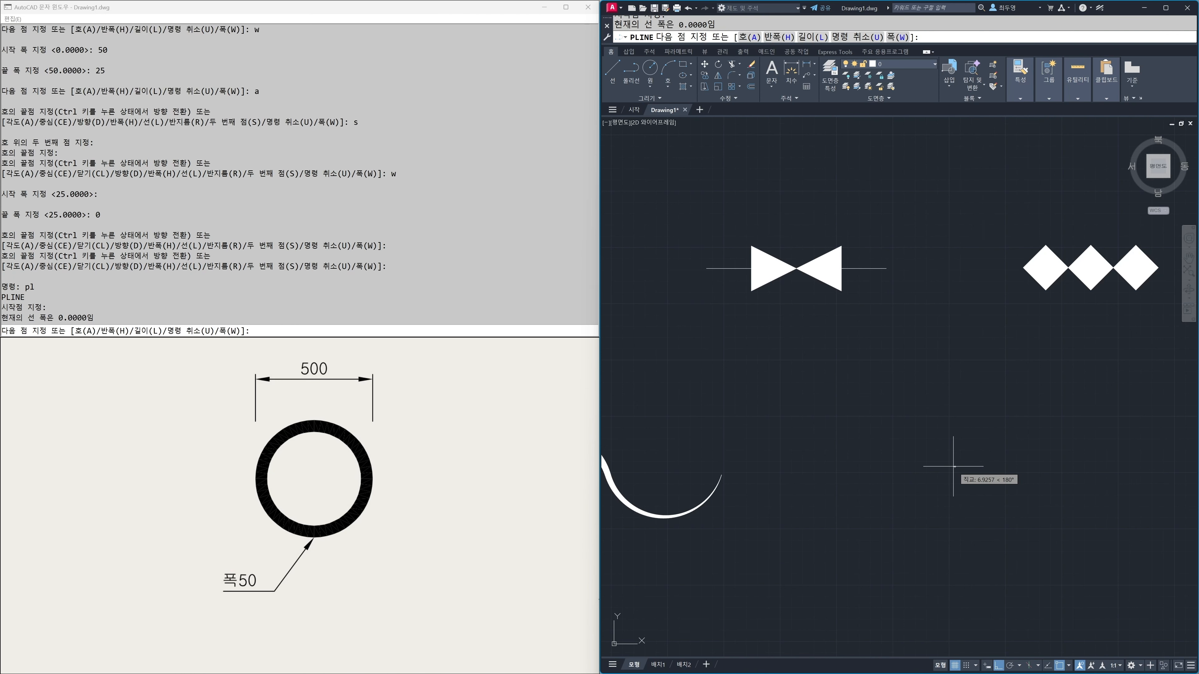
text(w)
key(Return)
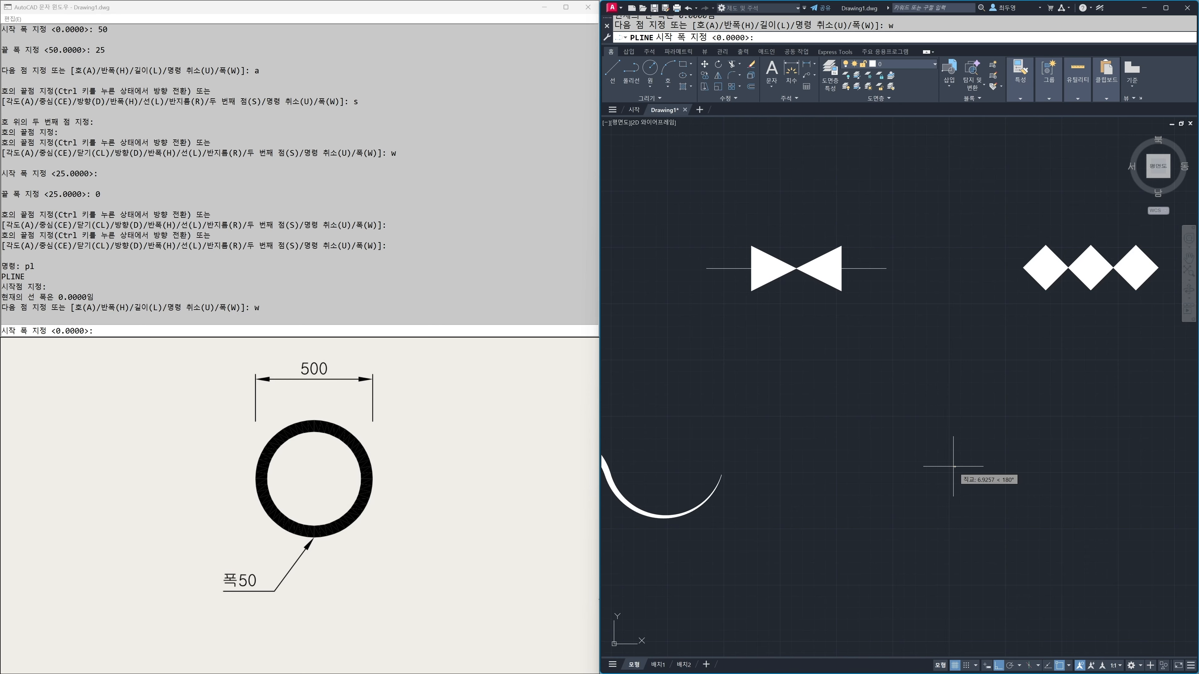
text(50)
key(Return)
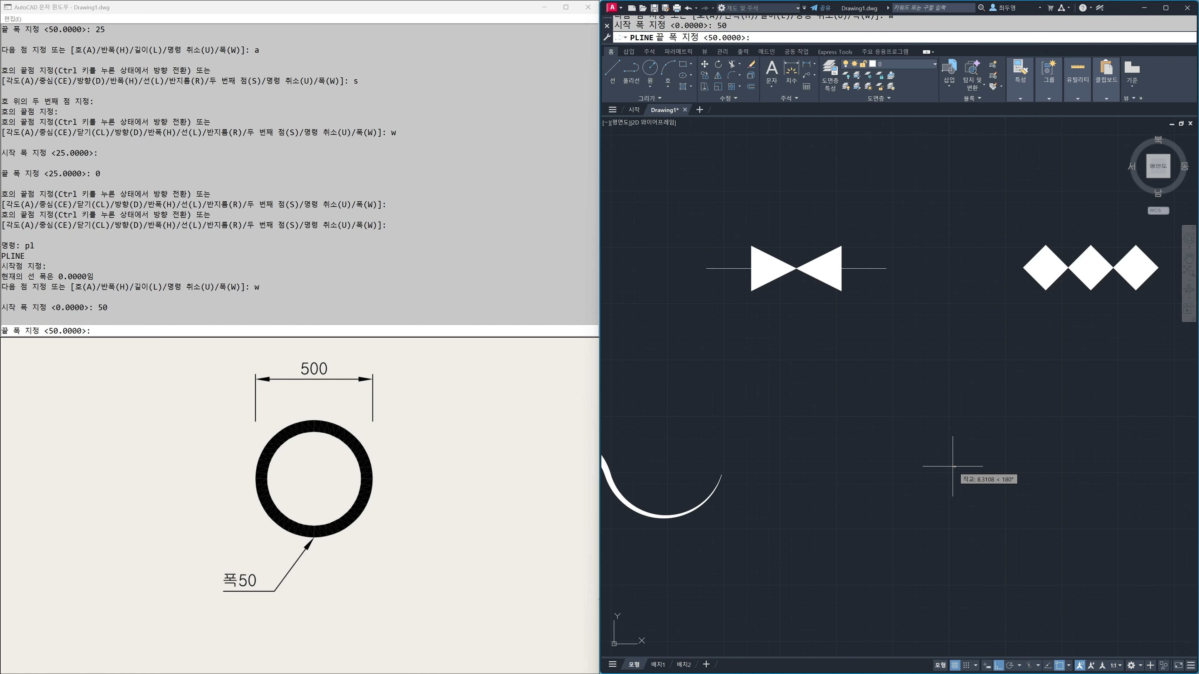
key(Return)
Draw the ring's upper half as a 180° arc of radius 225, arc back to the start point and end the polyline
text(a)
key(Return)
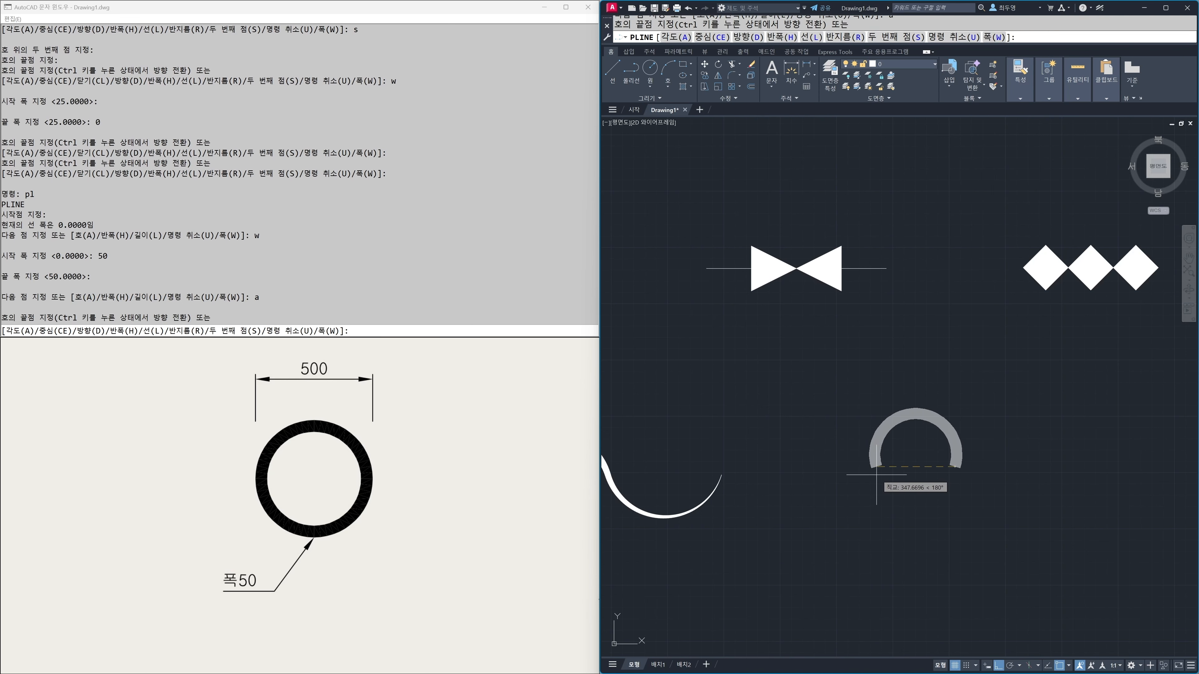
text(a)
key(Return)
text(180)
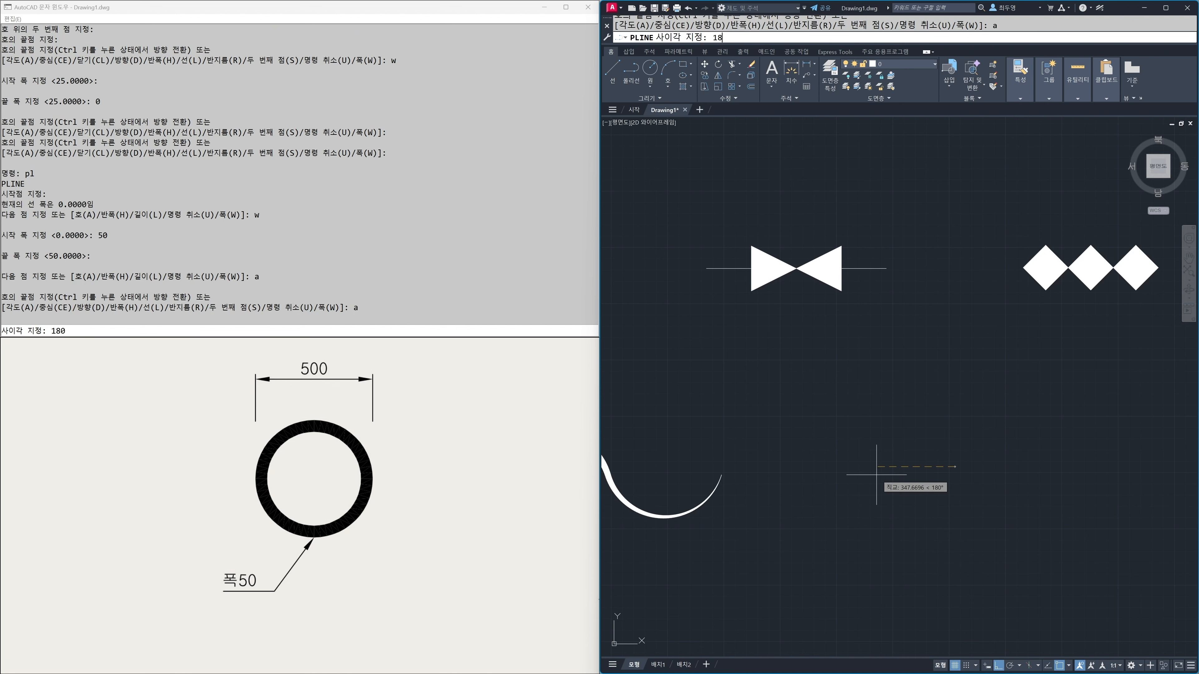
key(Return)
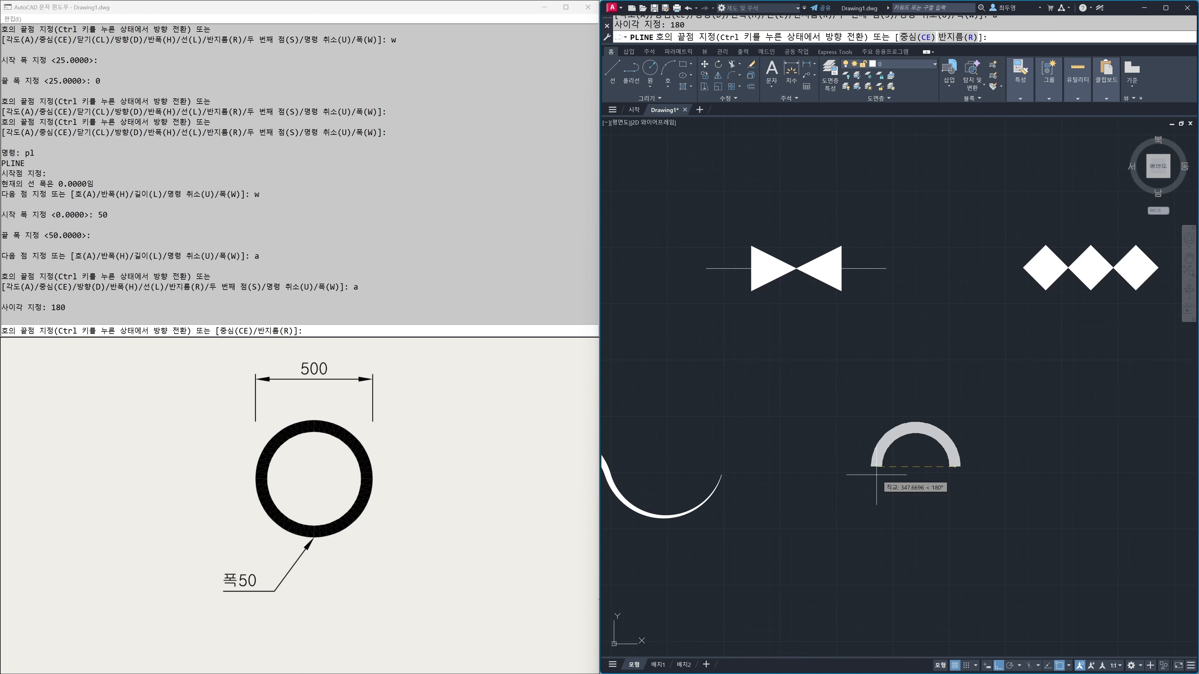
key(Return)
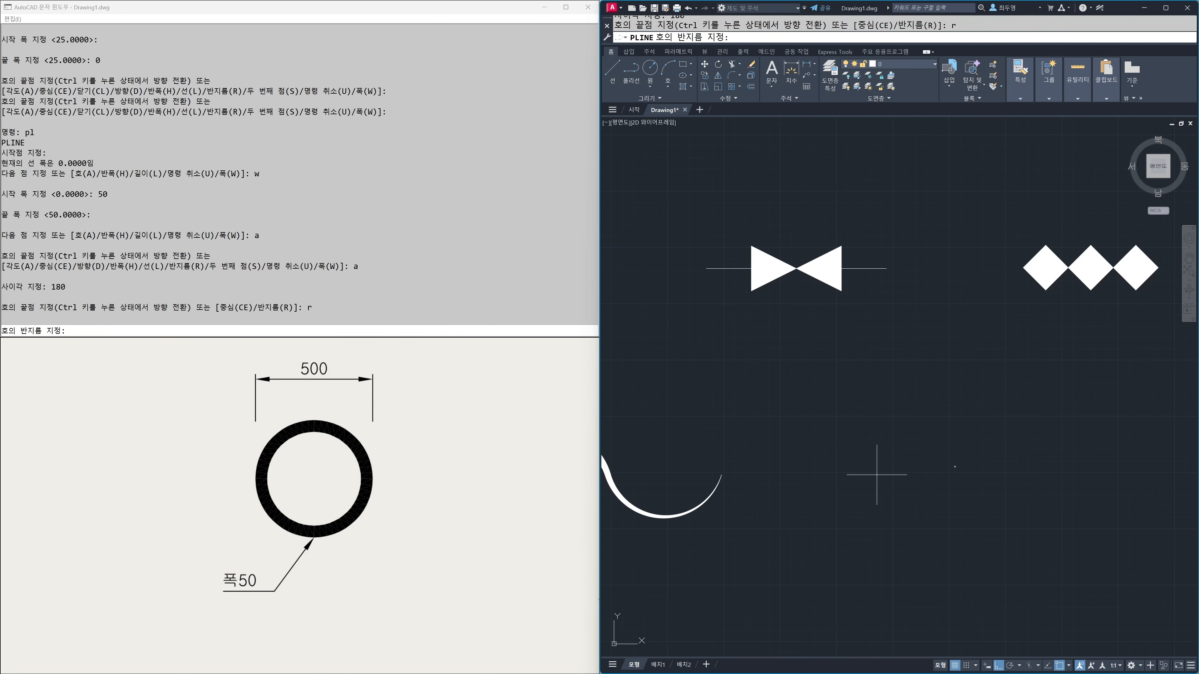
text(225)
key(Return)
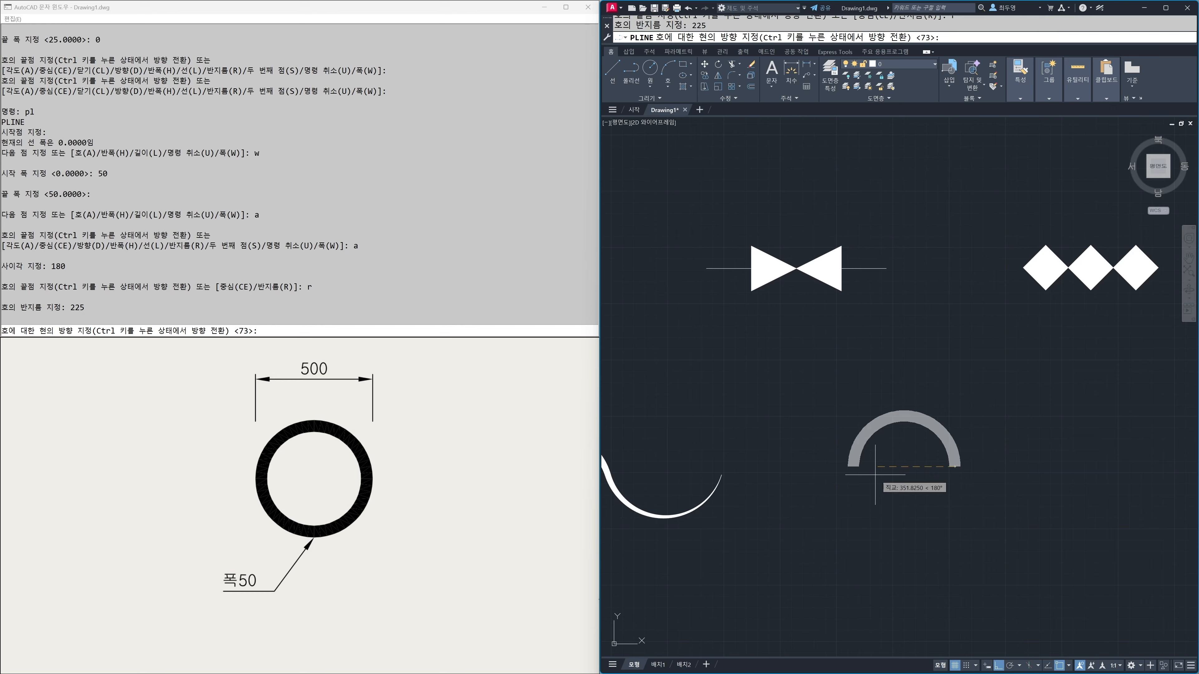
click(852, 487)
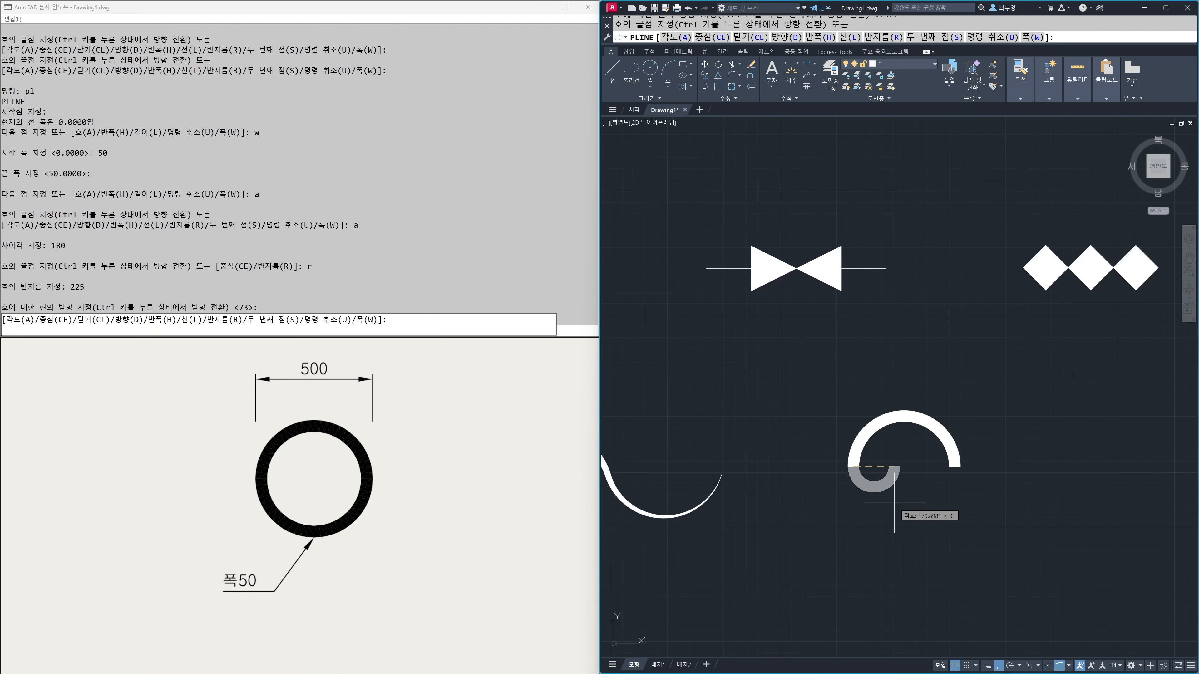
click(954, 466)
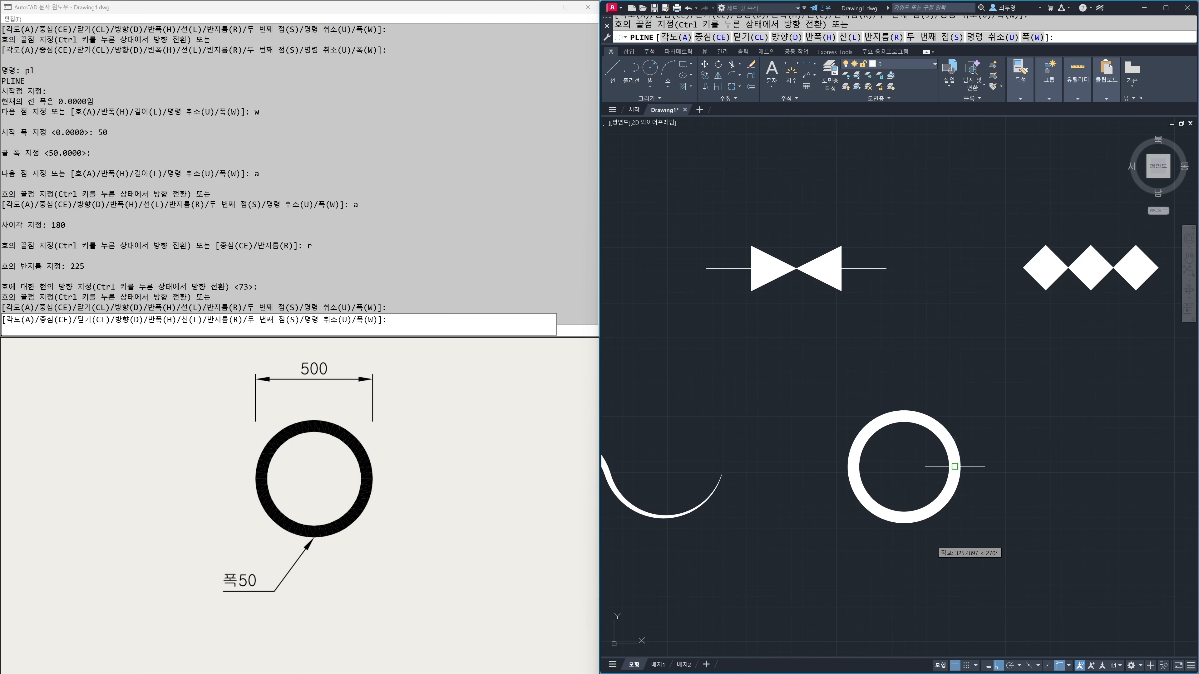
key(Return)
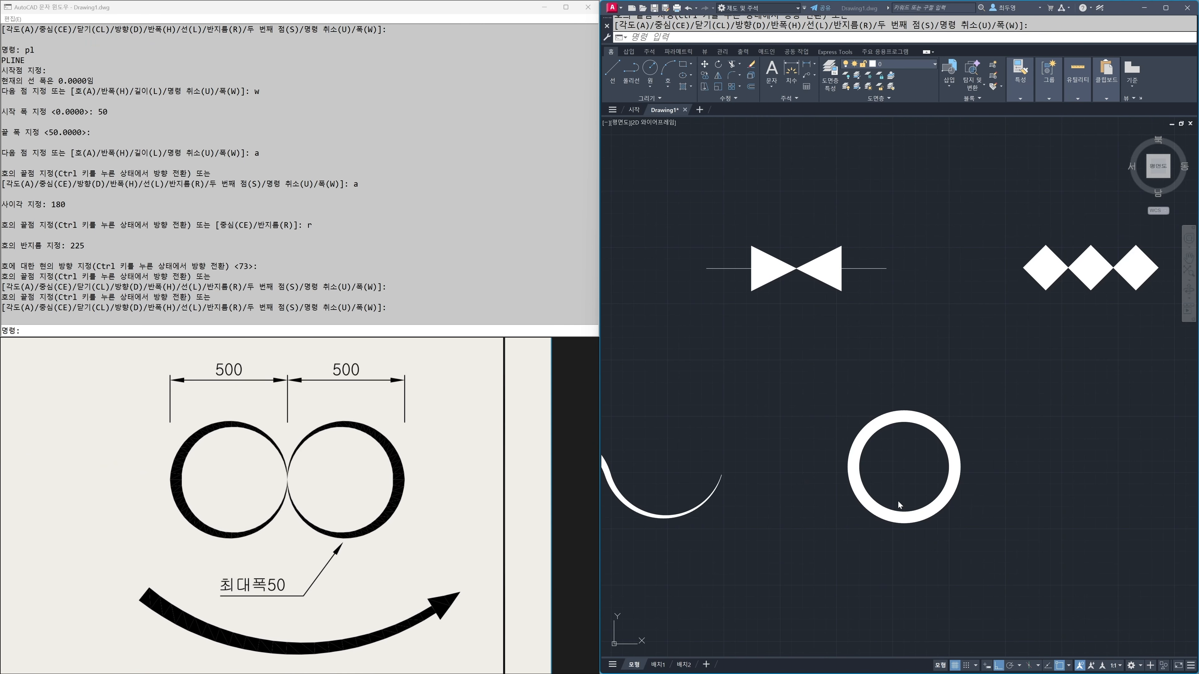
Start a polyline for the double-circle shape in the empty area beyond the ring, tapering from width 50 to 0
scroll(899, 504, down, 3)
middle_drag(1085, 501, 923, 490)
scroll(923, 489, up, 3)
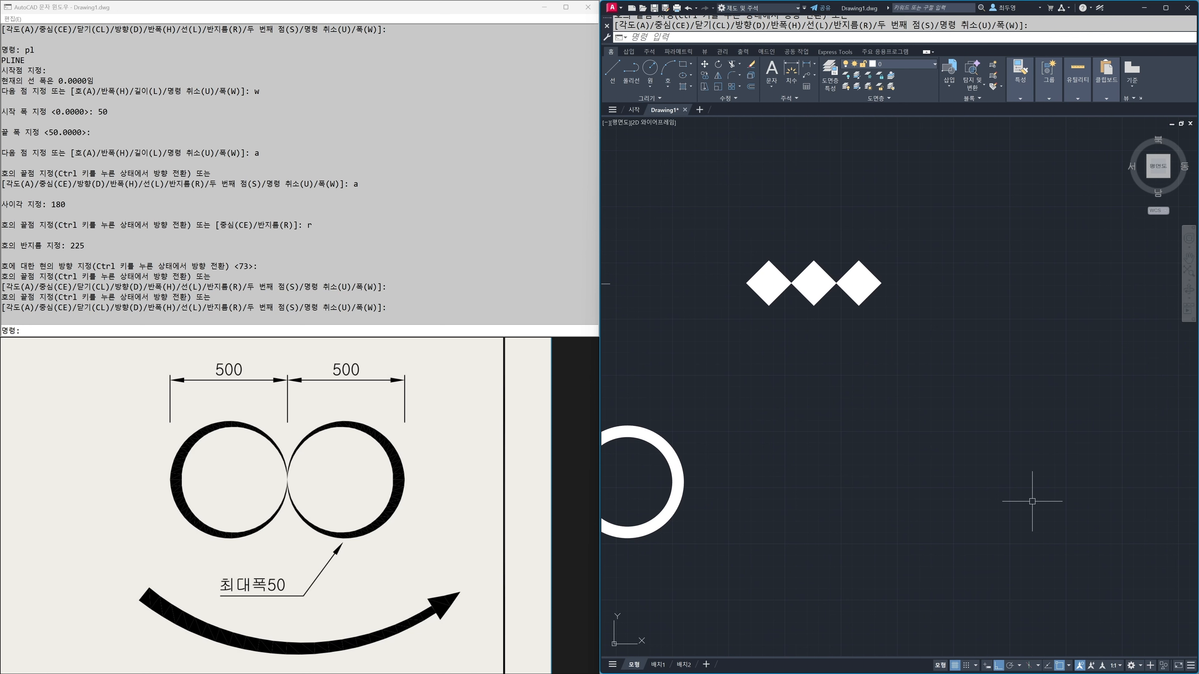
text(PL)
key(Return)
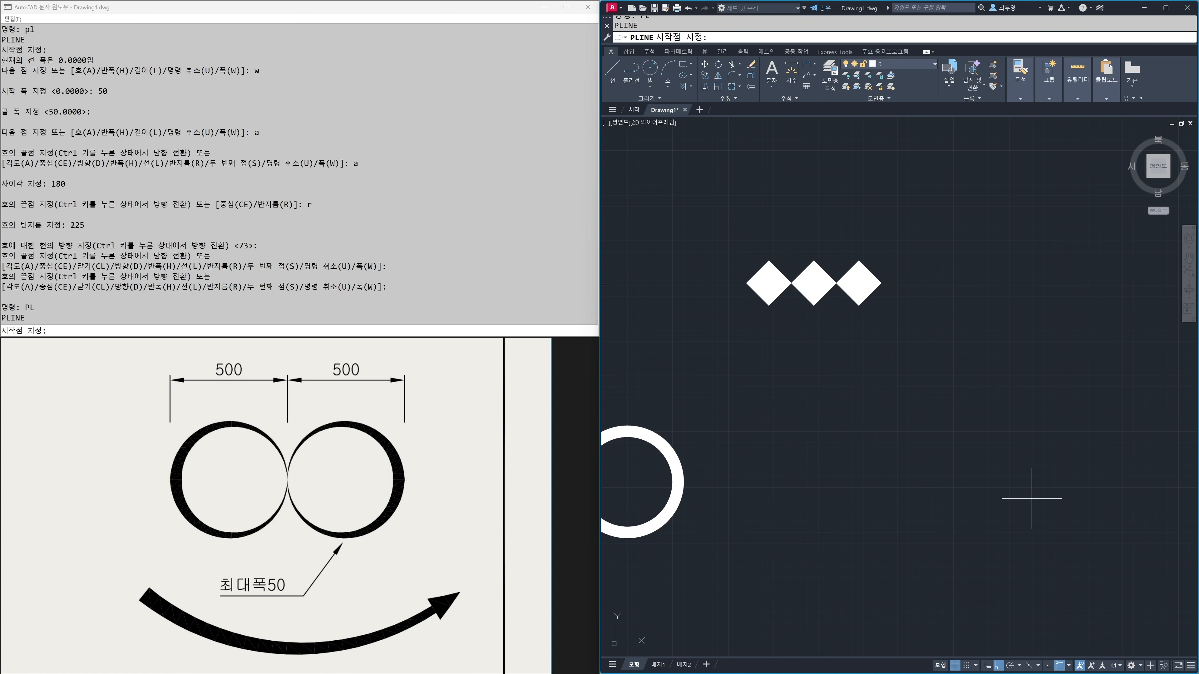
click(1056, 472)
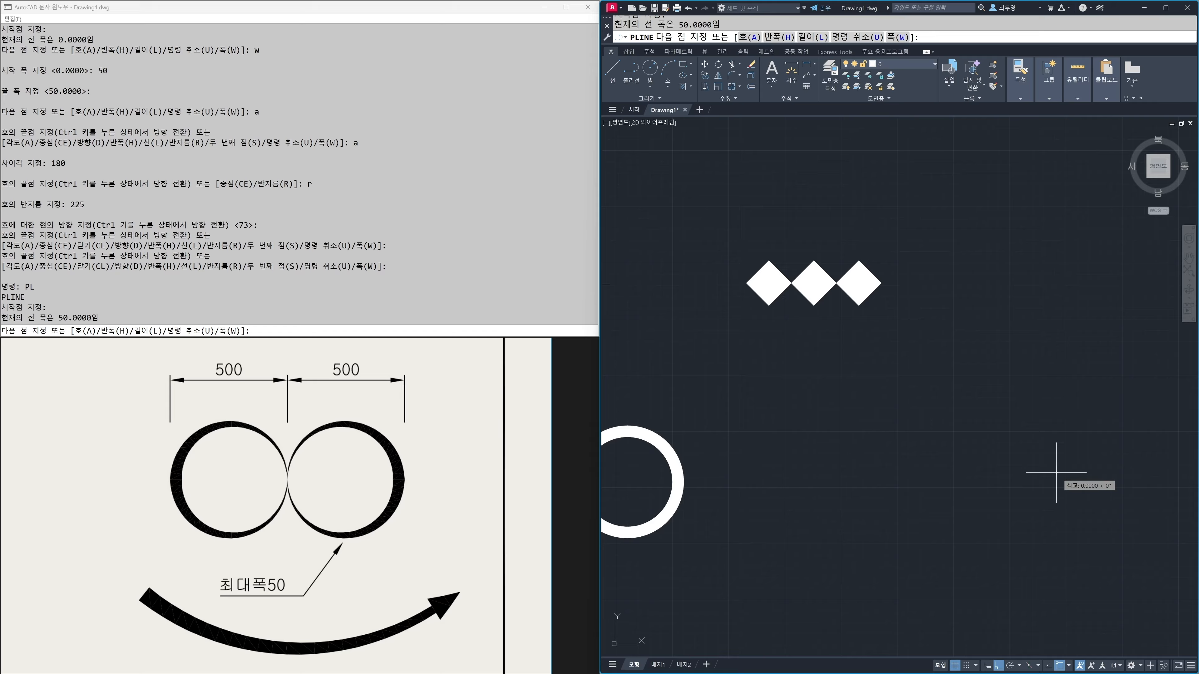
text(w)
key(Return)
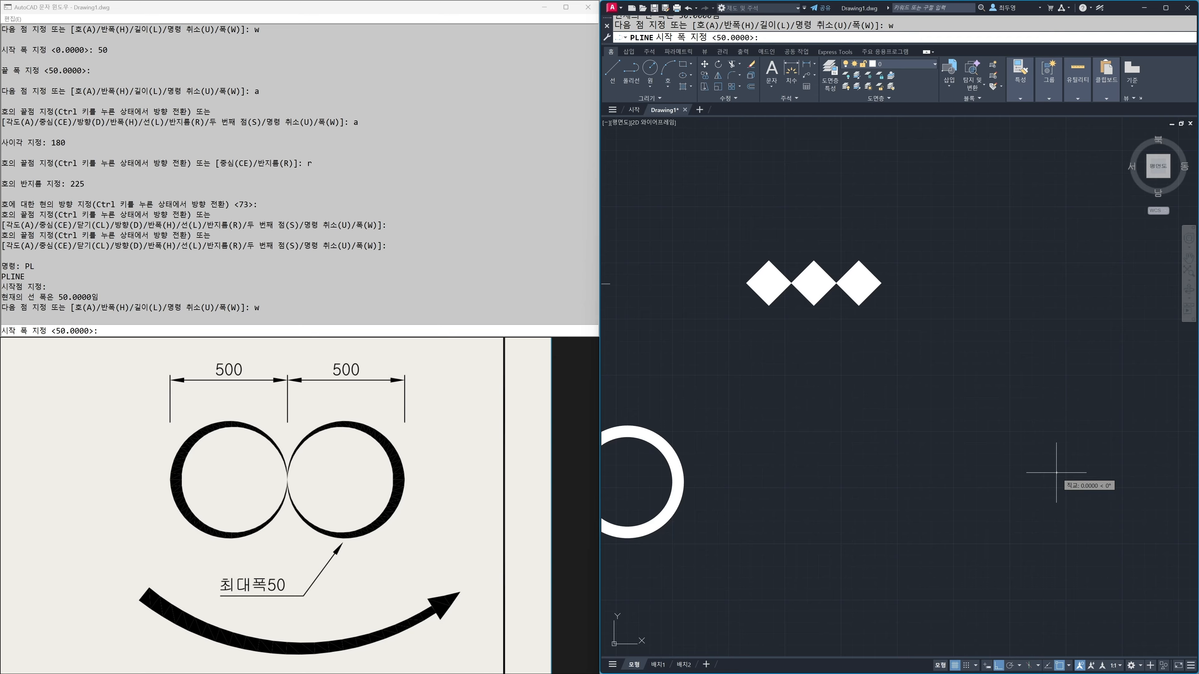
key(Return)
text(0)
key(Return)
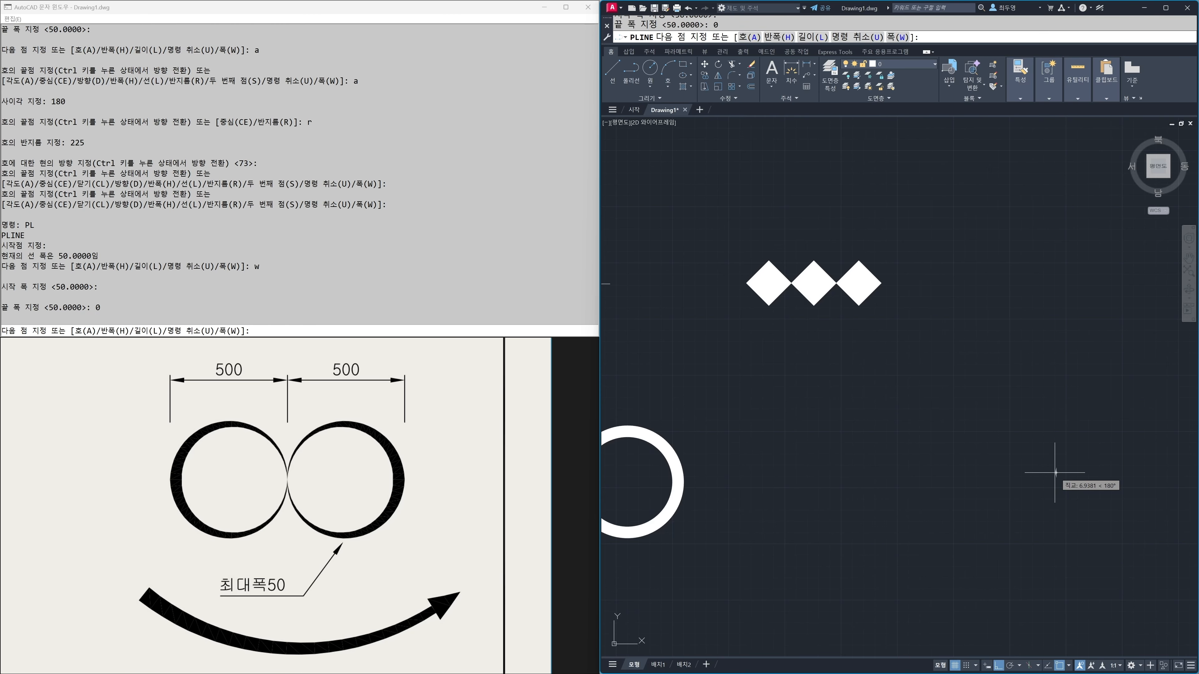
Draw the first circle's upper half as a 180° arc of radius 237.5, running from the start point toward the ring
text(a)
key(Return)
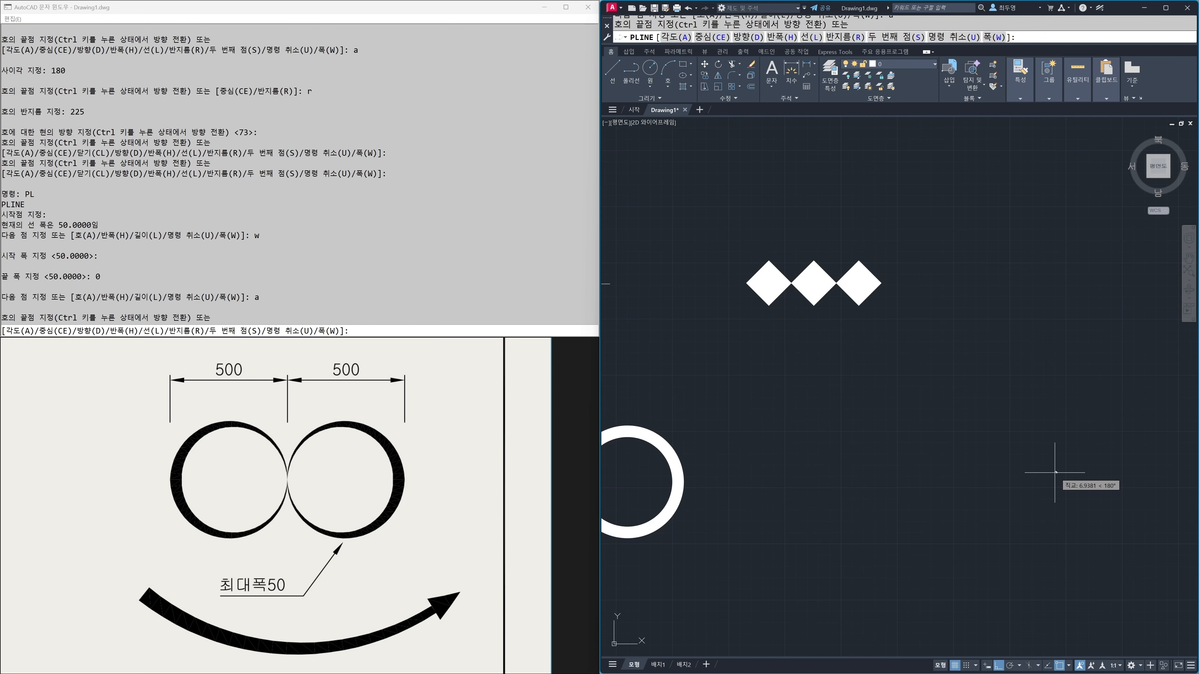
text(1)
key(BackSpace)
text(a)
key(Return)
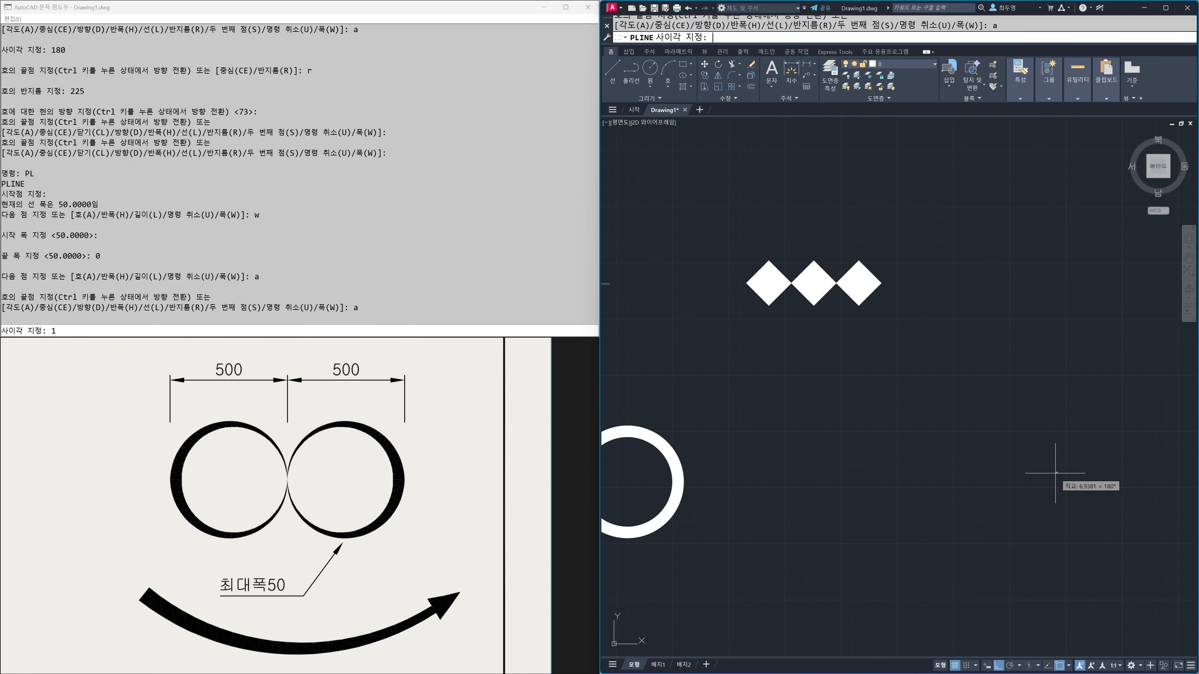
text(180)
key(Return)
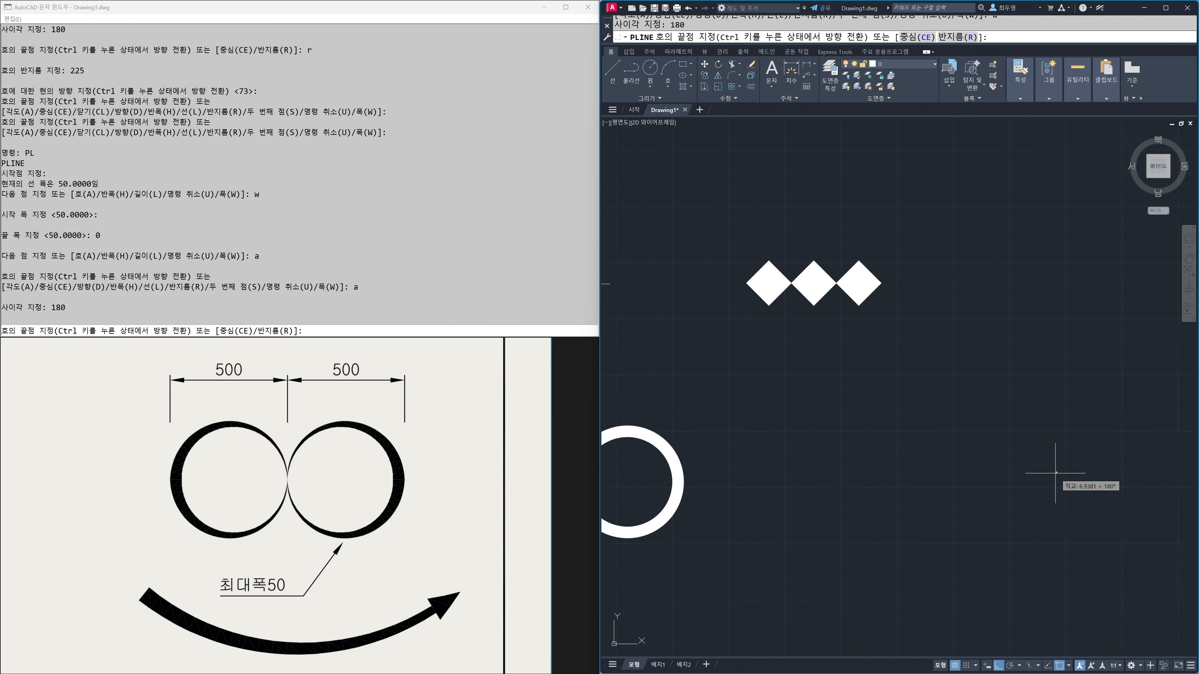
text(r)
key(Return)
text(2375)
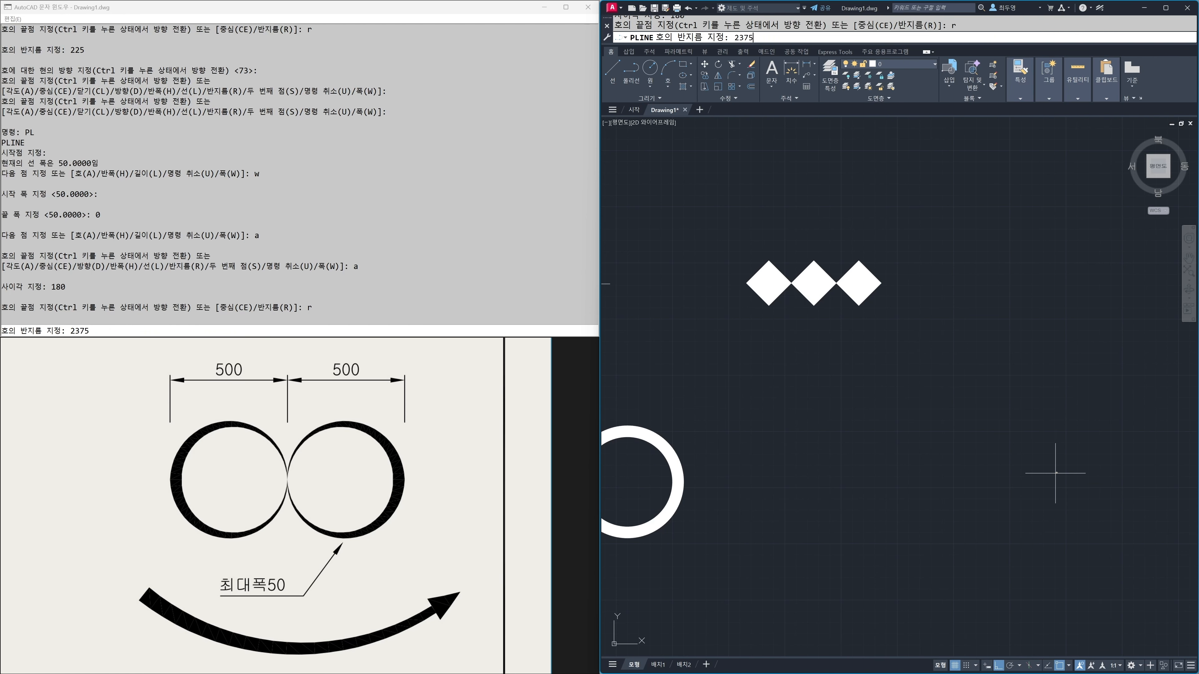
key(BackSpace)
text(.5)
key(Return)
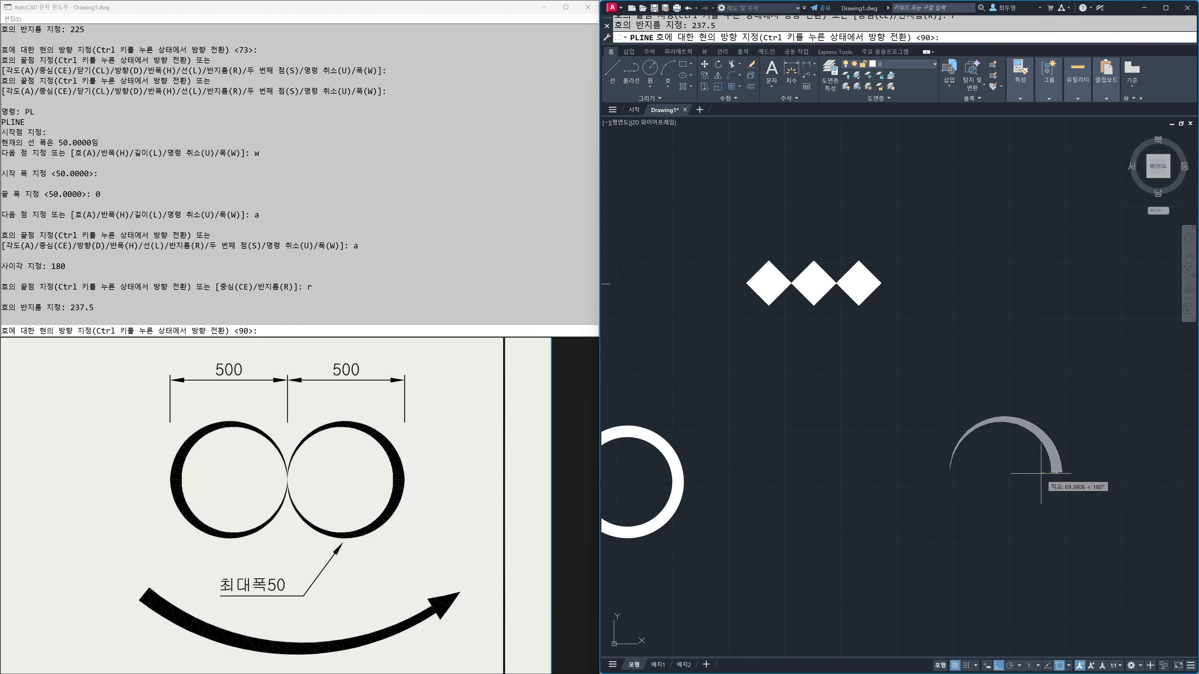
click(990, 485)
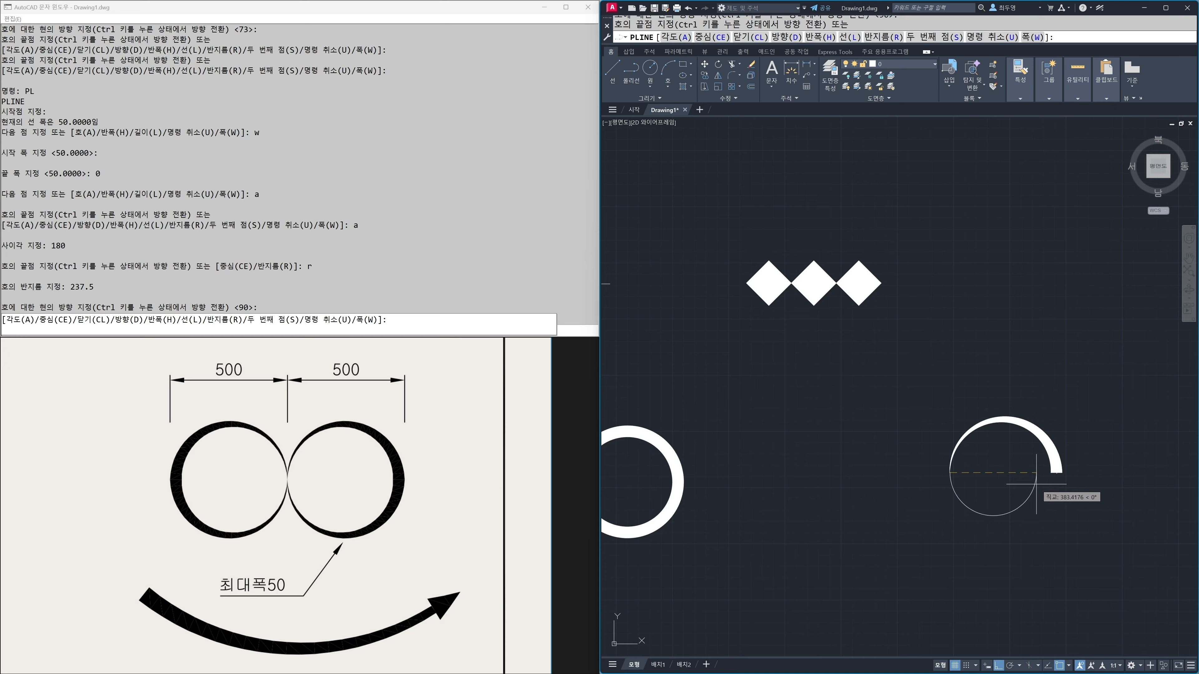
Add the first circle's lower half tapering from width 0 to 50, arcing back to the start point, and end the polyline
text(w)
key(Return)
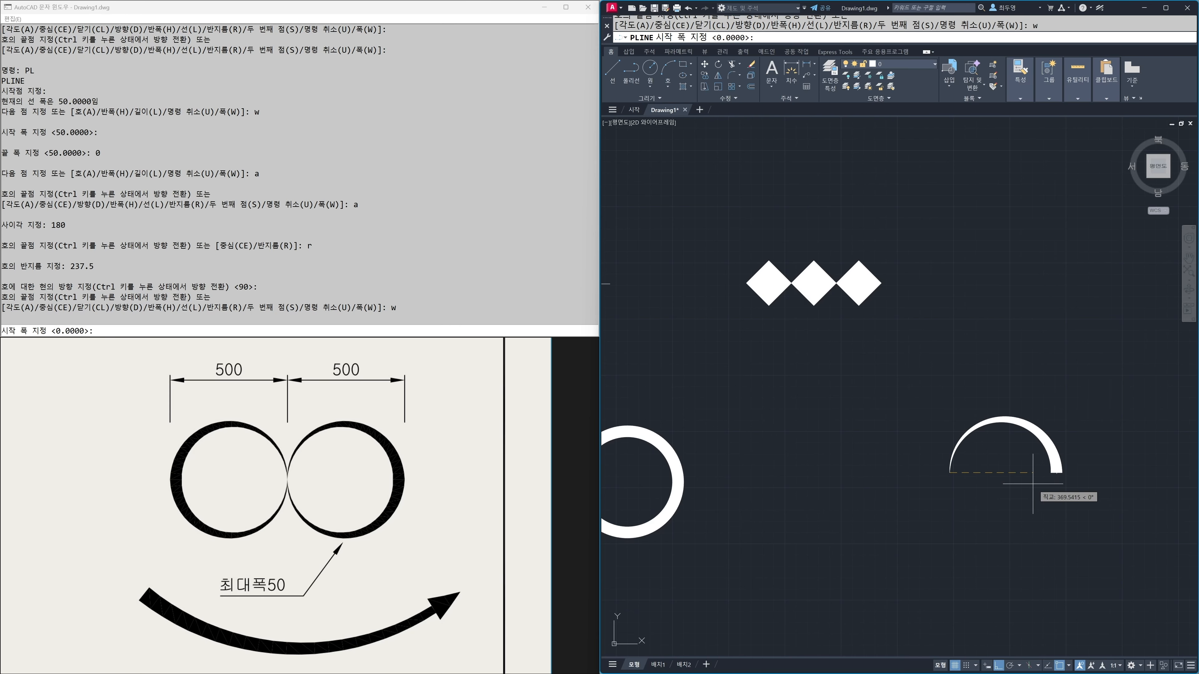
key(Return)
text(50)
key(Return)
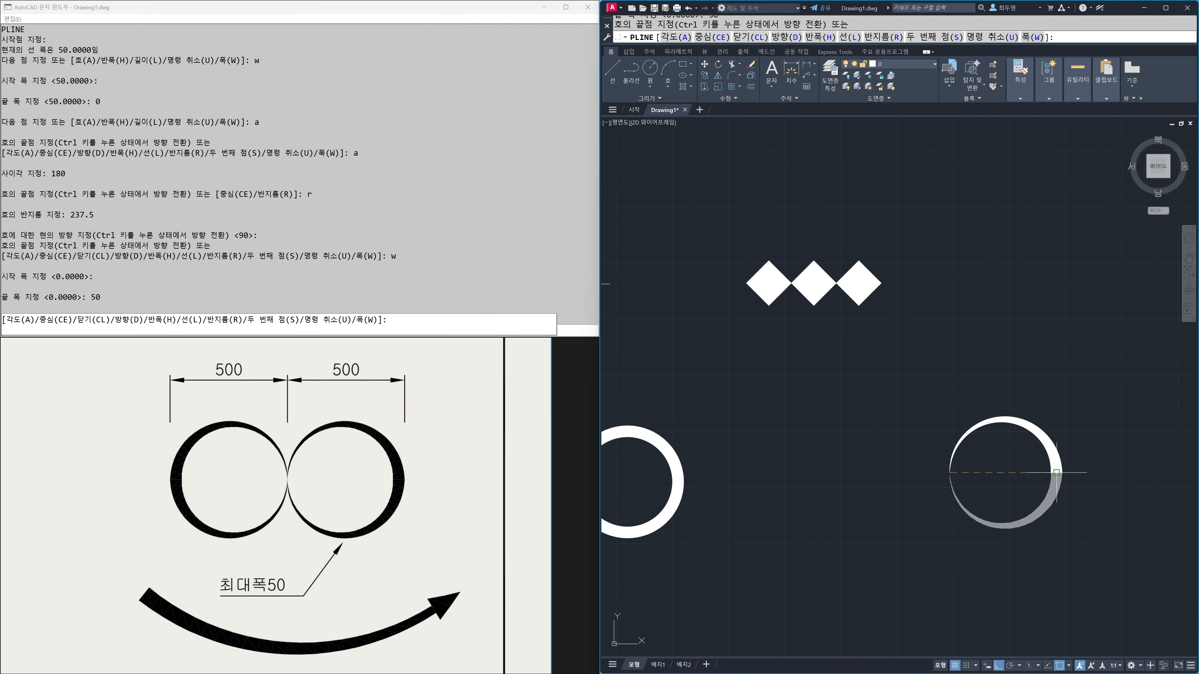
click(1056, 473)
key(Return)
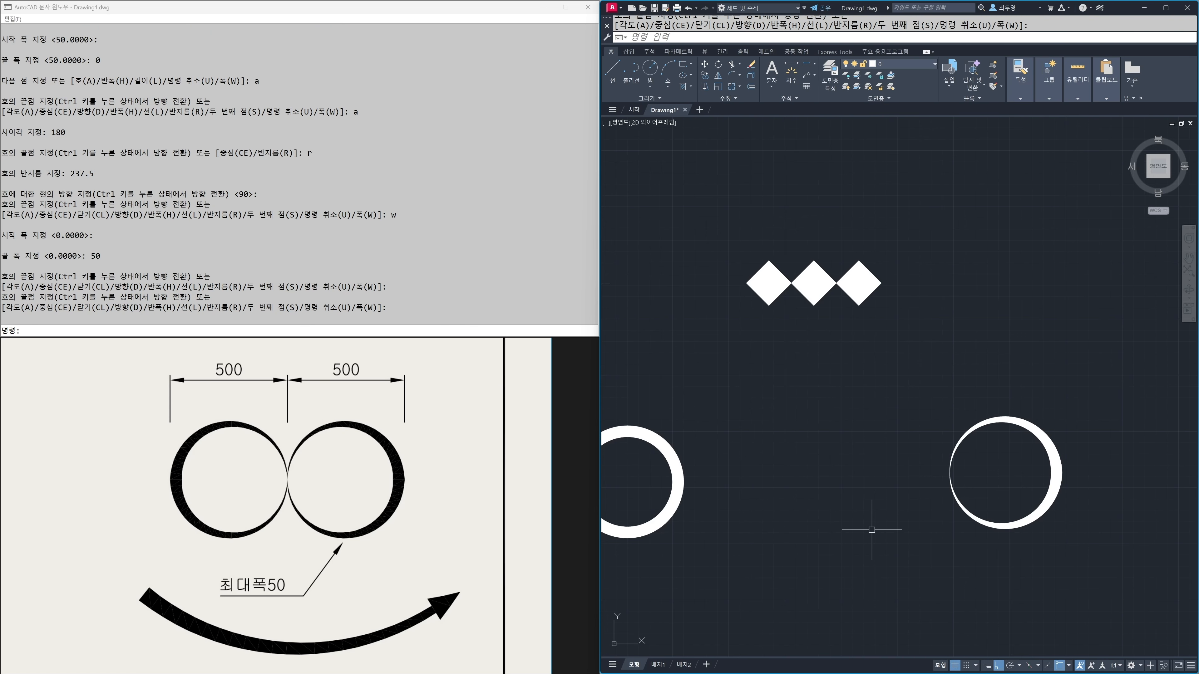
Start a polyline for the second circle at the thin point of the first circle, widening from 0 to 50
key(Return)
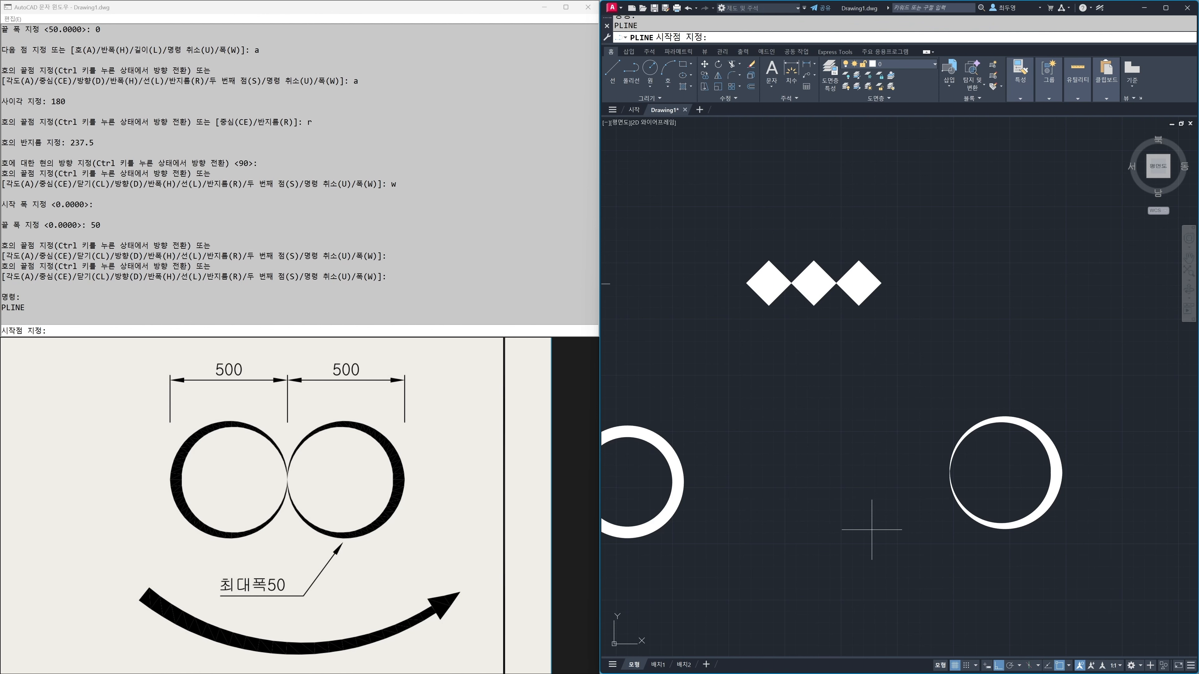
click(950, 472)
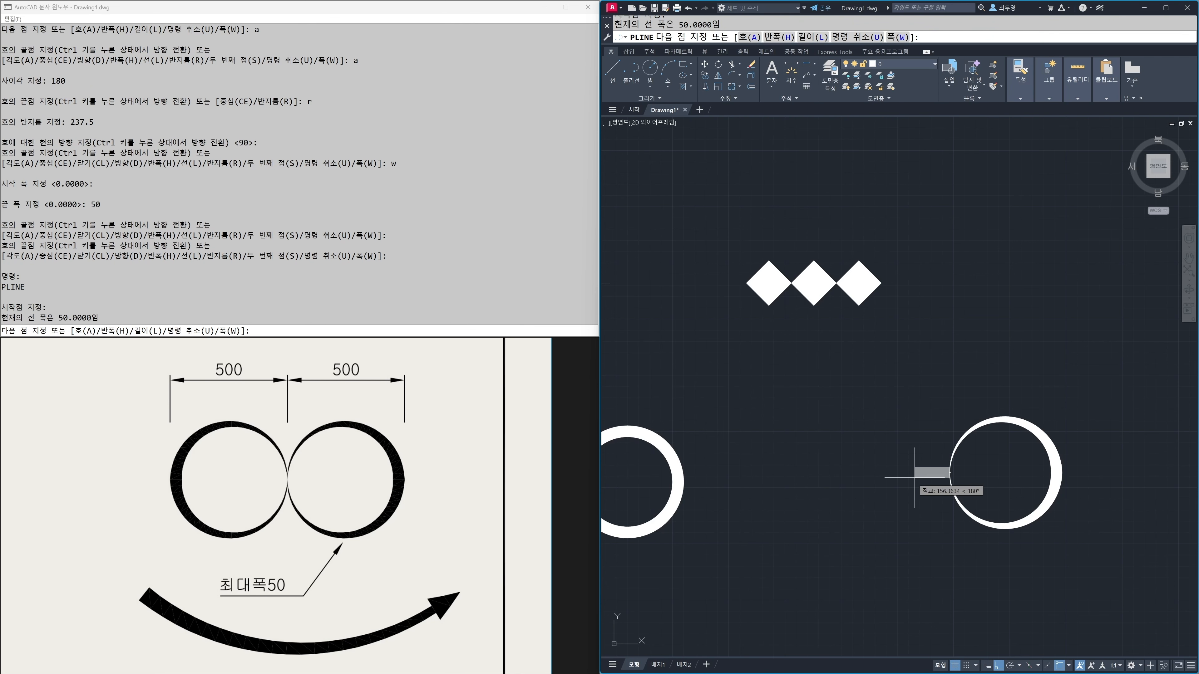
text(w)
key(Return)
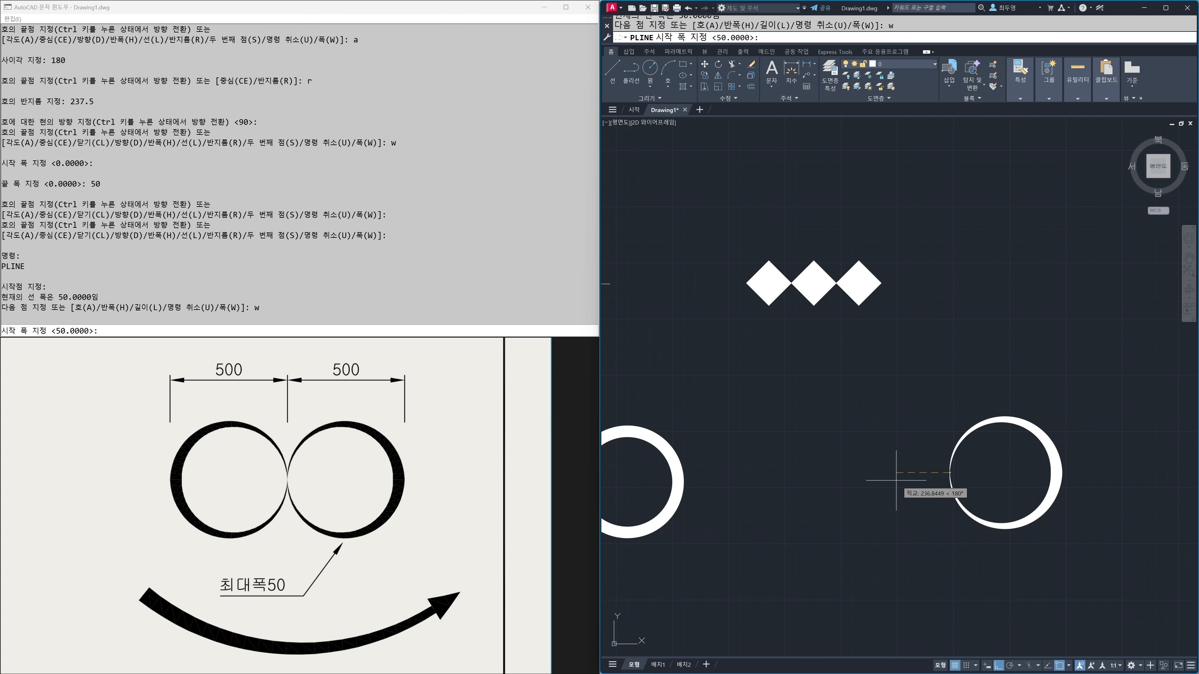
text(0)
key(Return)
text(50)
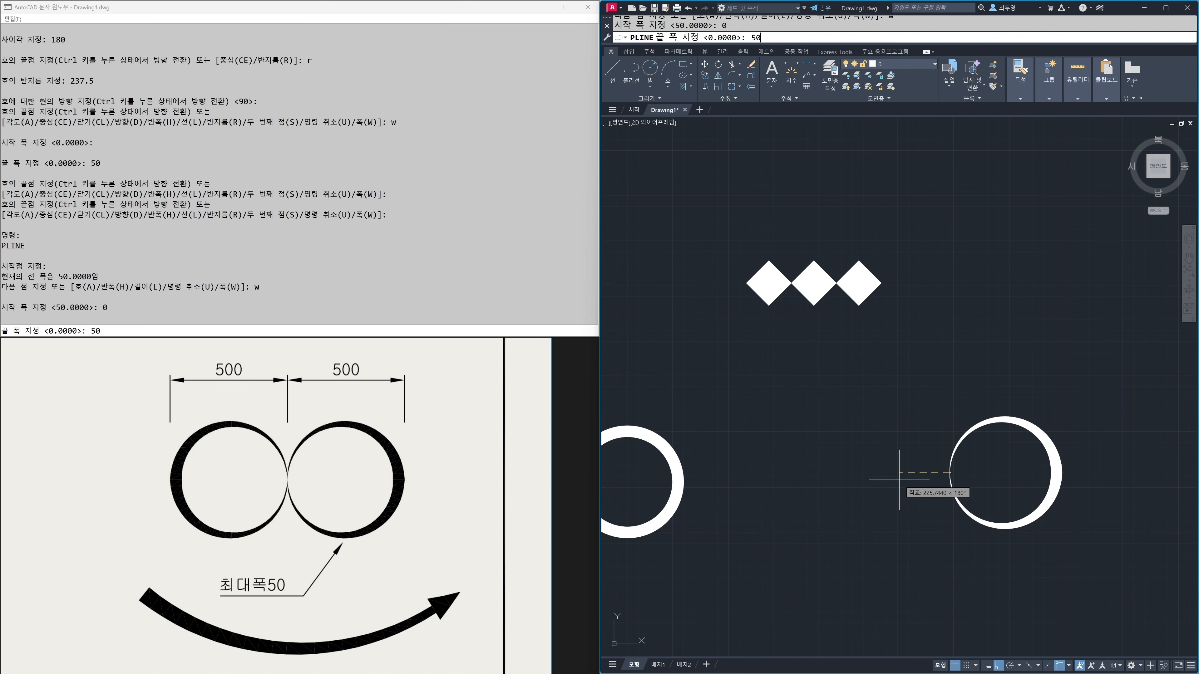
key(Return)
Draw the second circle's upper half as a 180° arc of radius 237.5, extending away from the first circle
text(a)
key(Return)
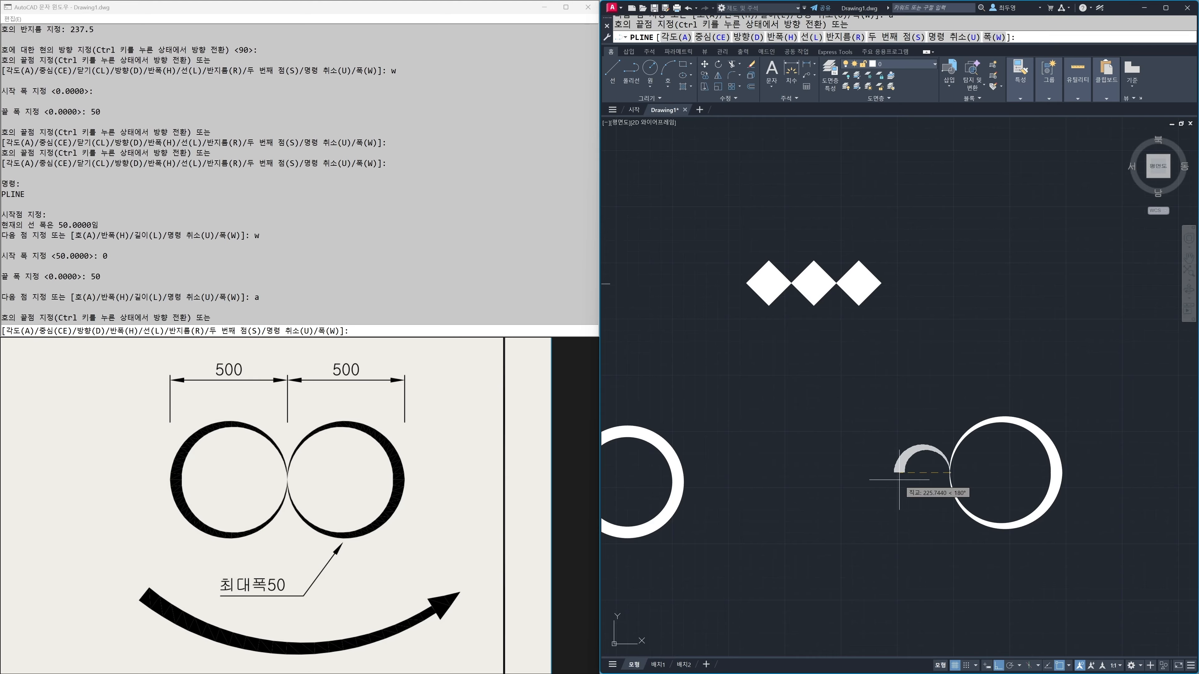
text(a)
key(Return)
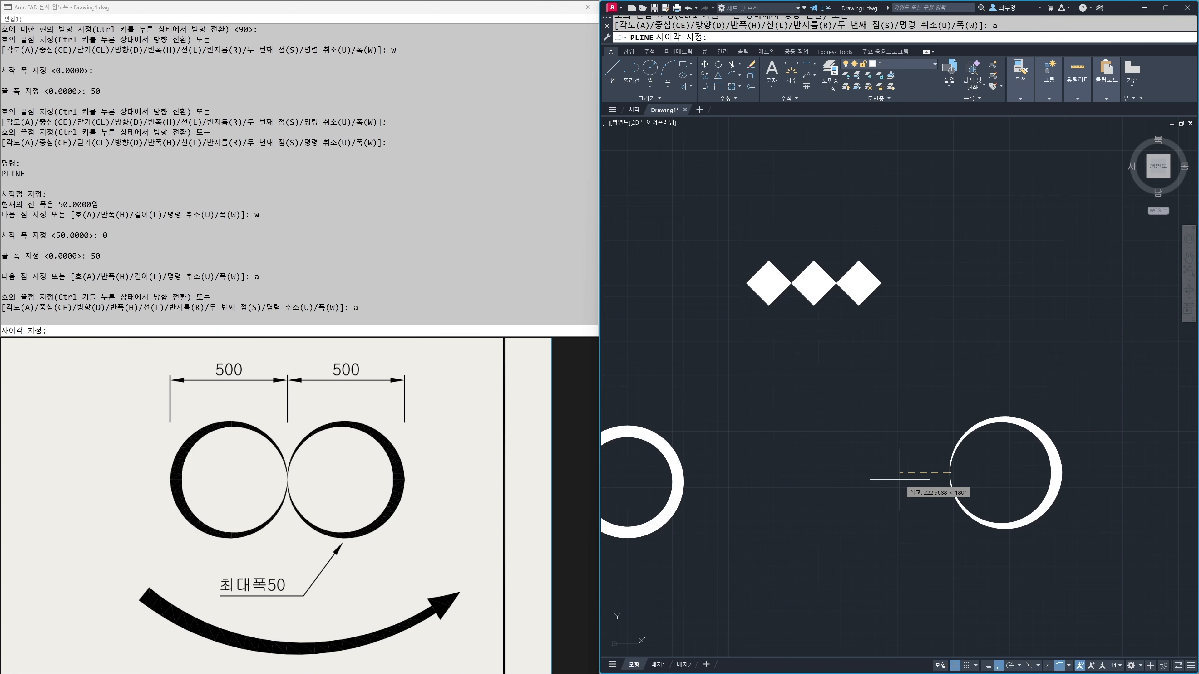
text(180)
key(Return)
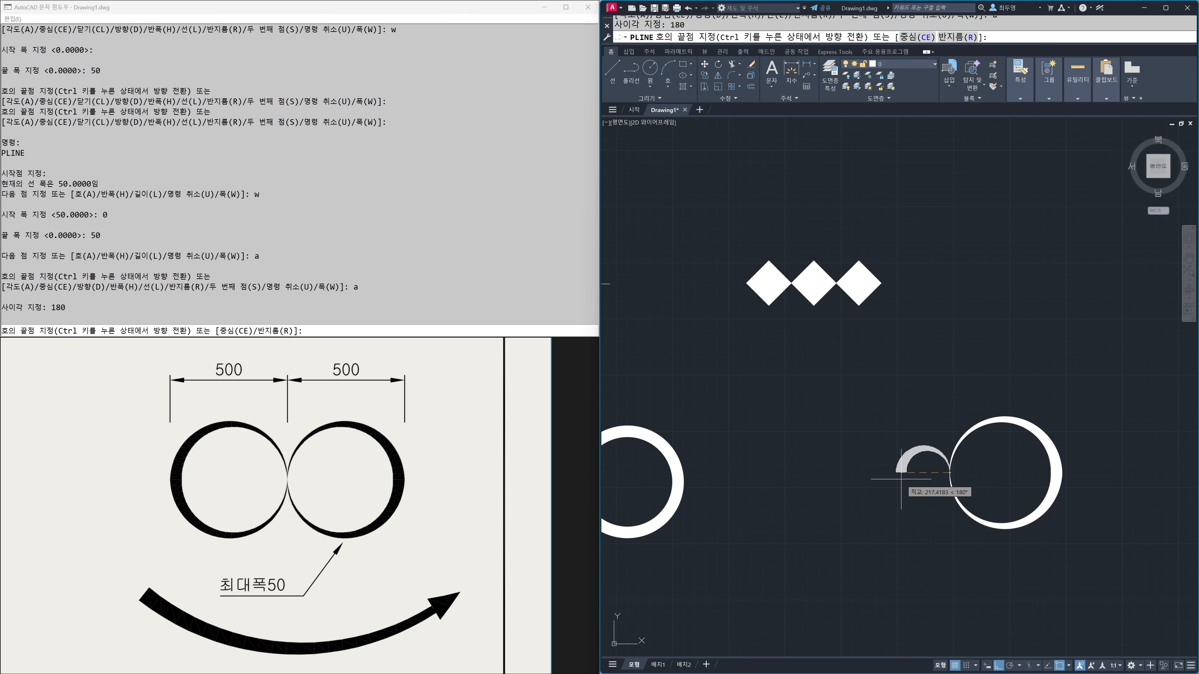
key(BackSpace)
key(Return)
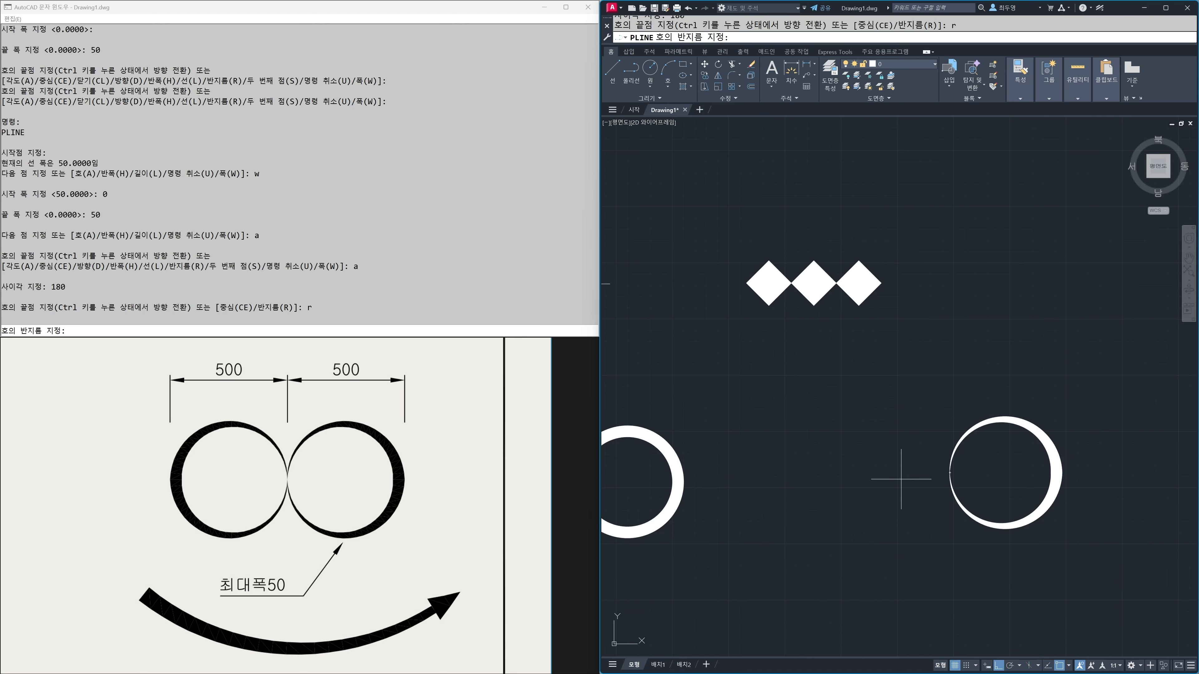
text(237.5)
key(Return)
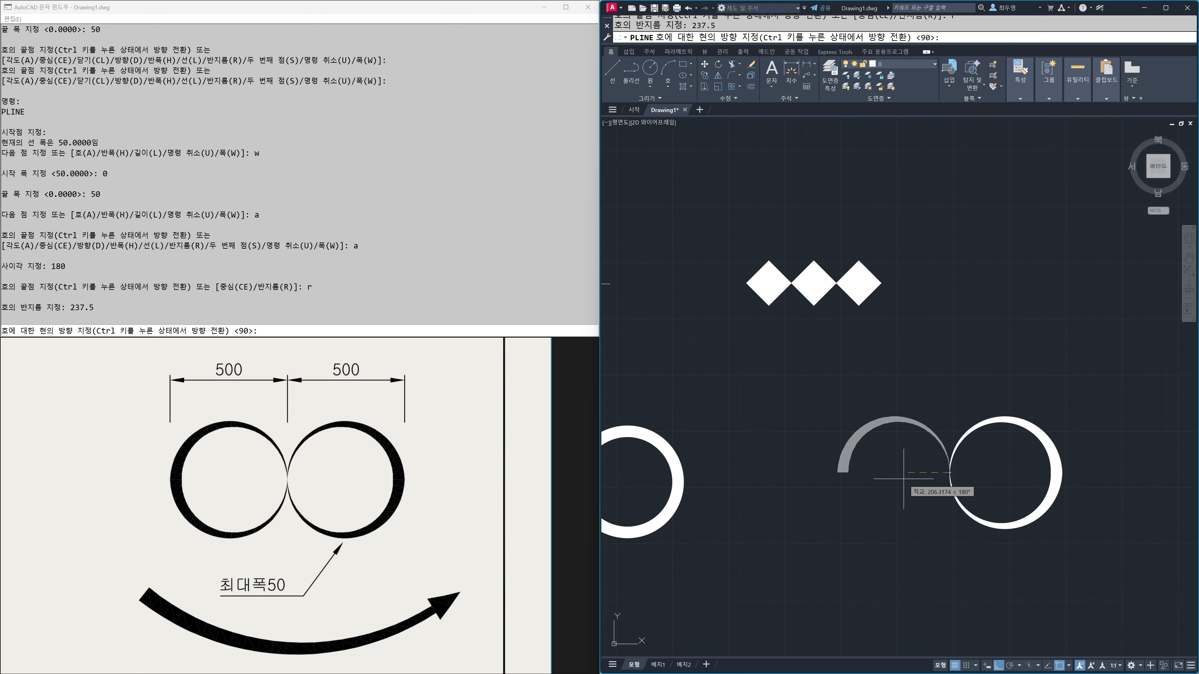
click(903, 478)
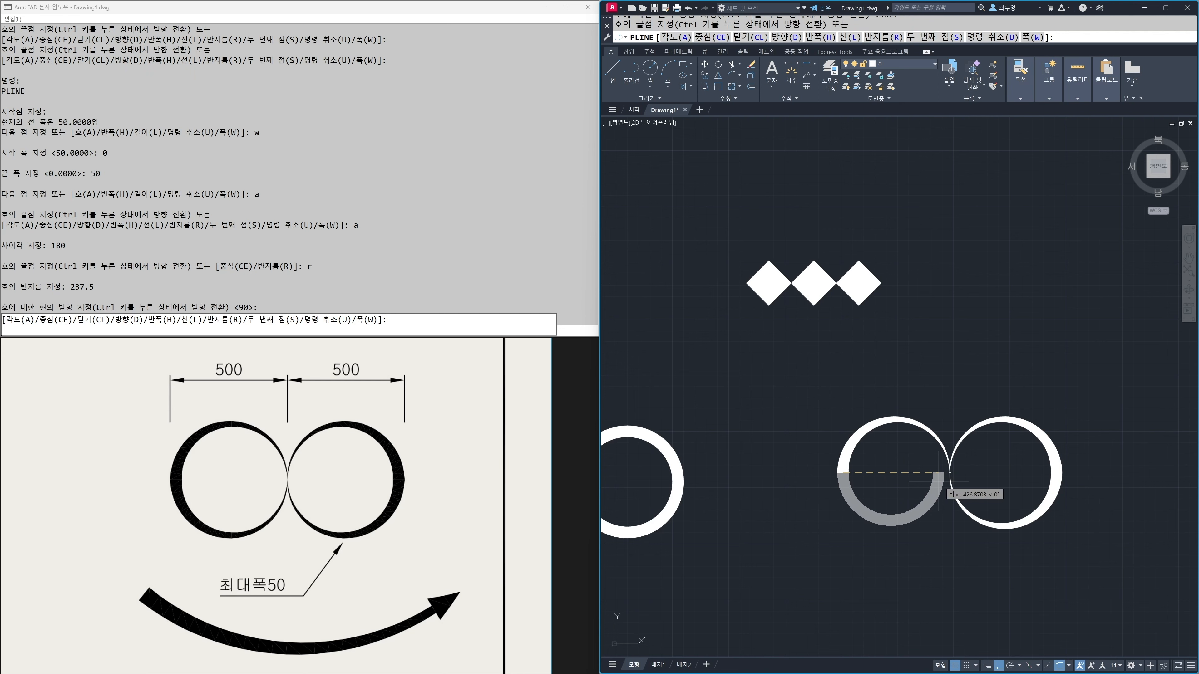
Add the second circle's lower half tapering from width 50 to 0 back to the circles' shared point, and end the polyline
text(w)
key(Return)
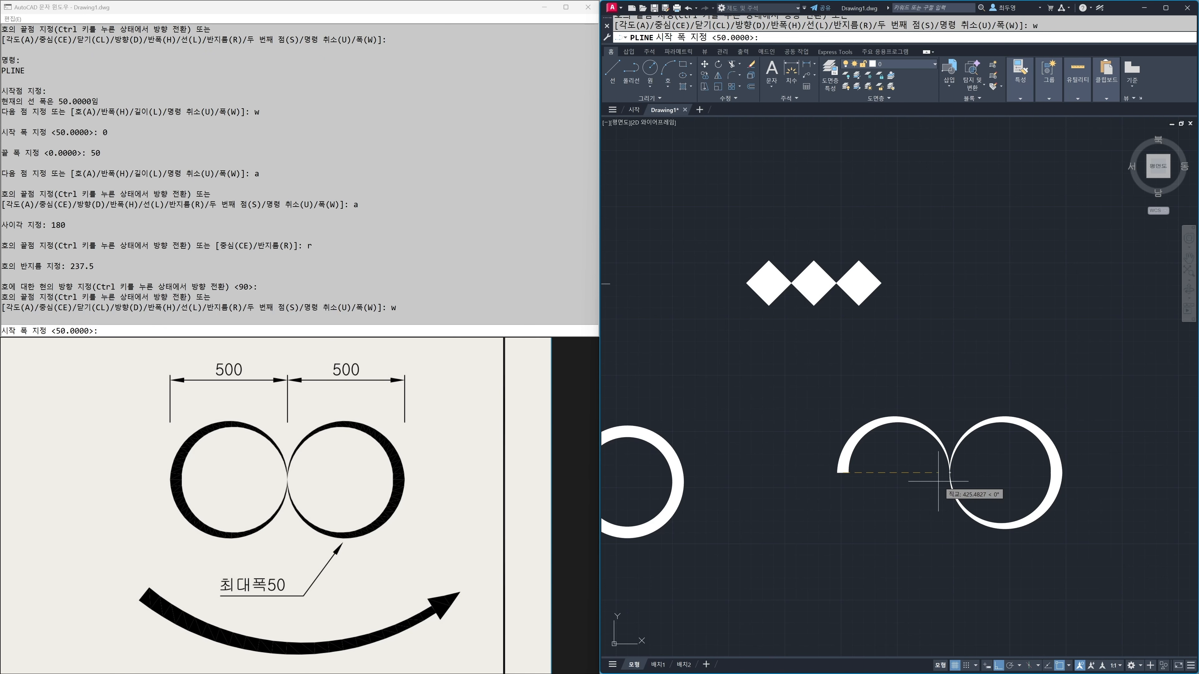
key(Return)
text(0)
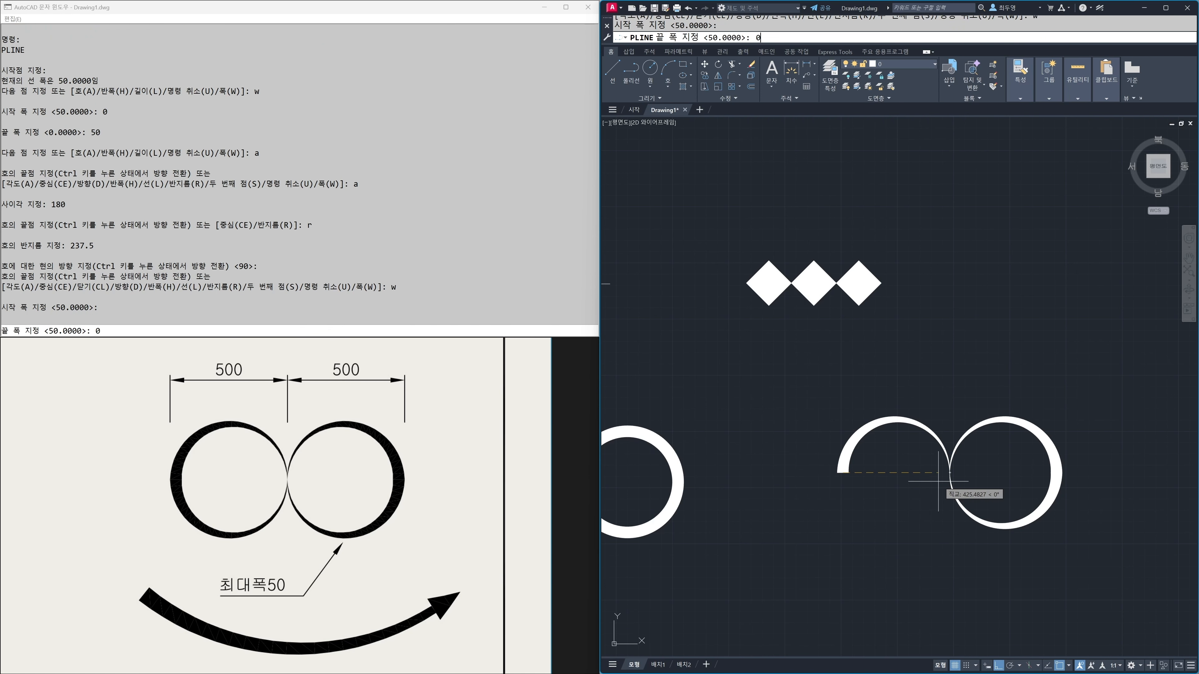
key(Return)
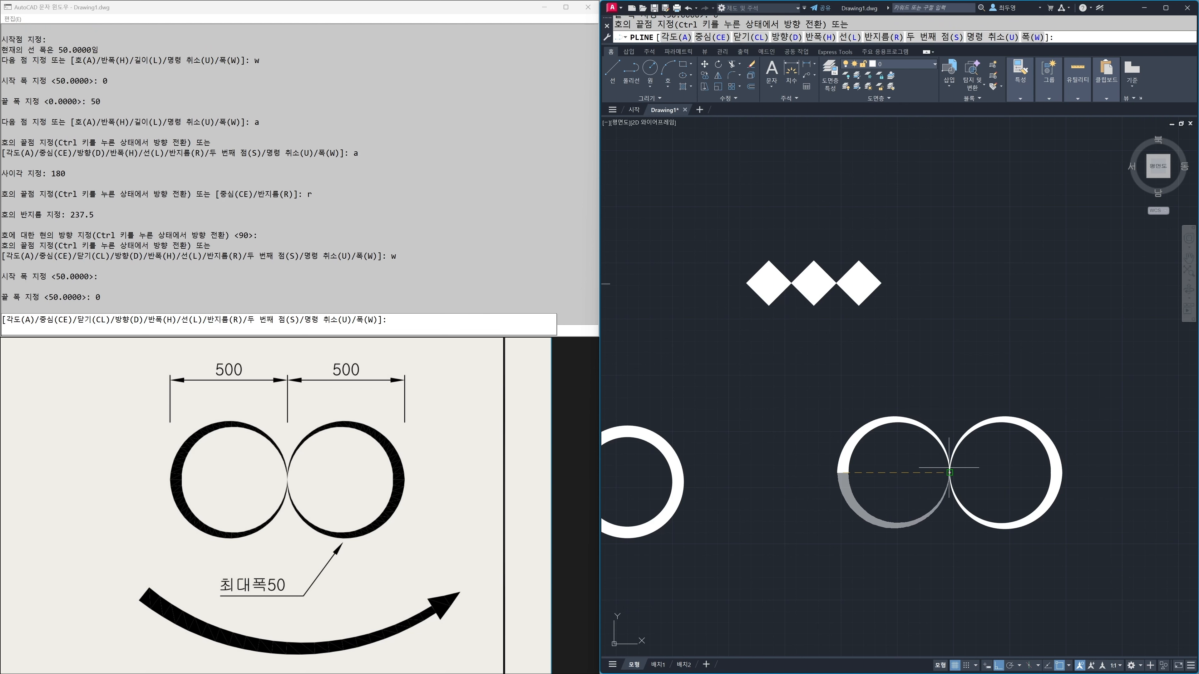
click(950, 473)
key(Return)
Start a polyline for the curved arrow in the empty area below the double circle, tapering from width 70 to 35
middle_drag(962, 492, 959, 405)
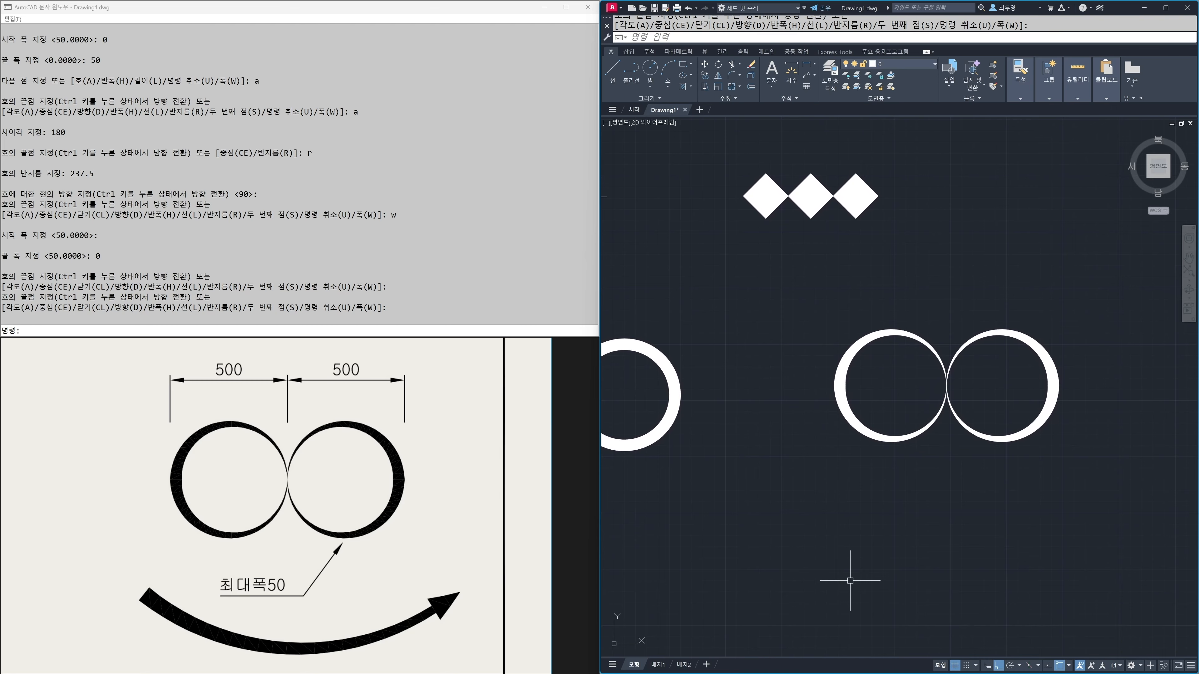
text(pl)
key(Return)
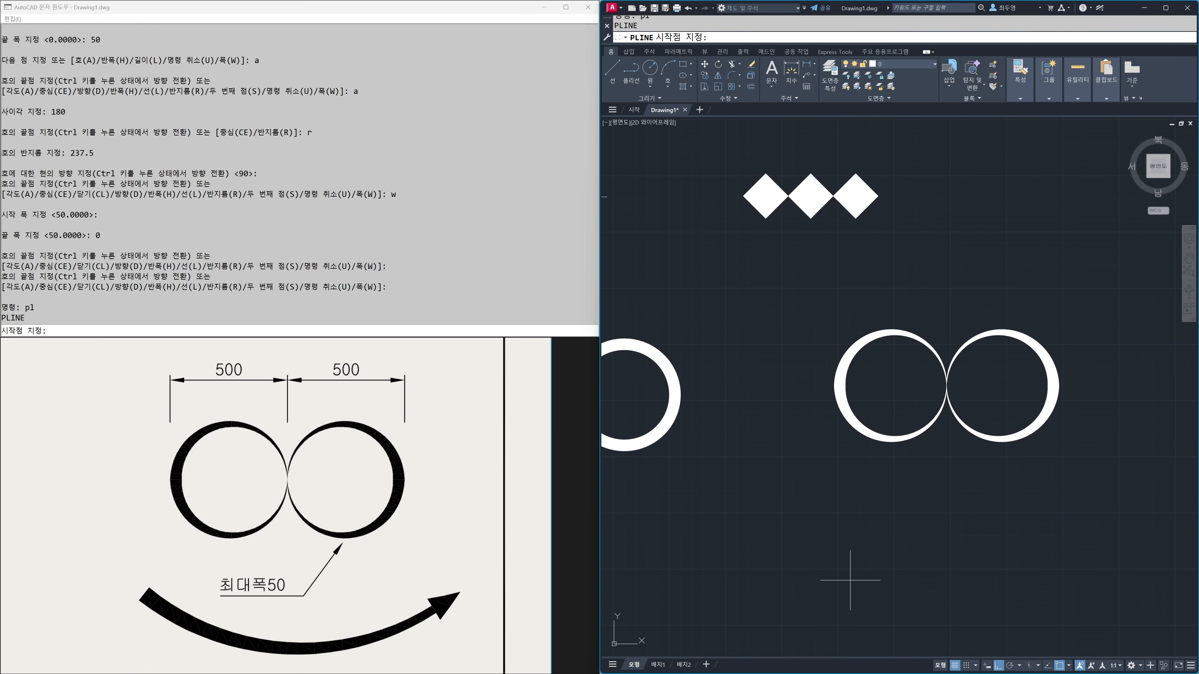
scroll(888, 480, down, 2)
mouse_move(982, 455)
middle_down()
mouse_move(770, 465)
mouse_move(937, 451)
middle_up()
scroll(926, 448, up, 2)
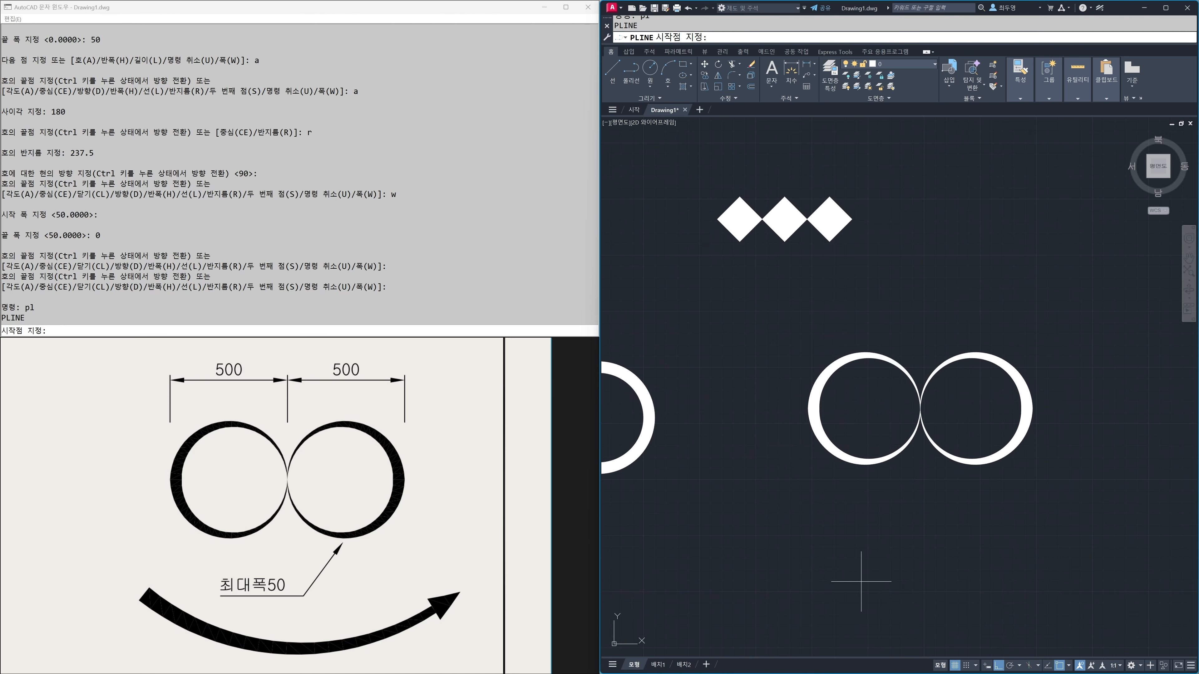
click(778, 571)
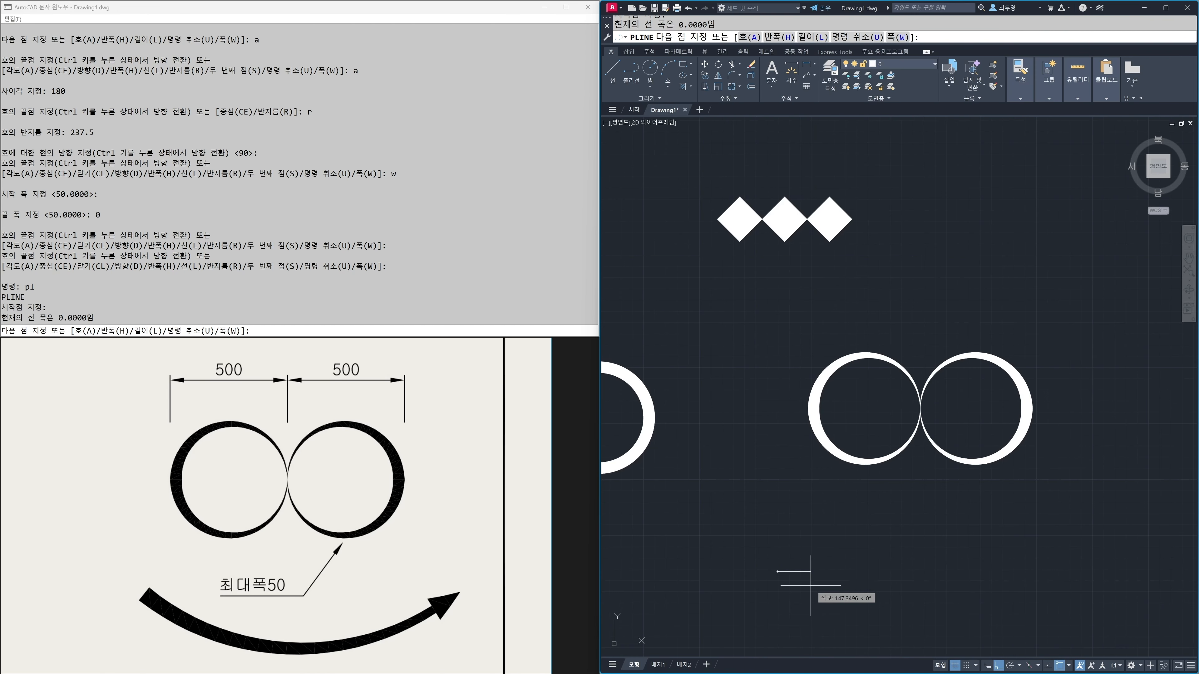
text(w)
key(Return)
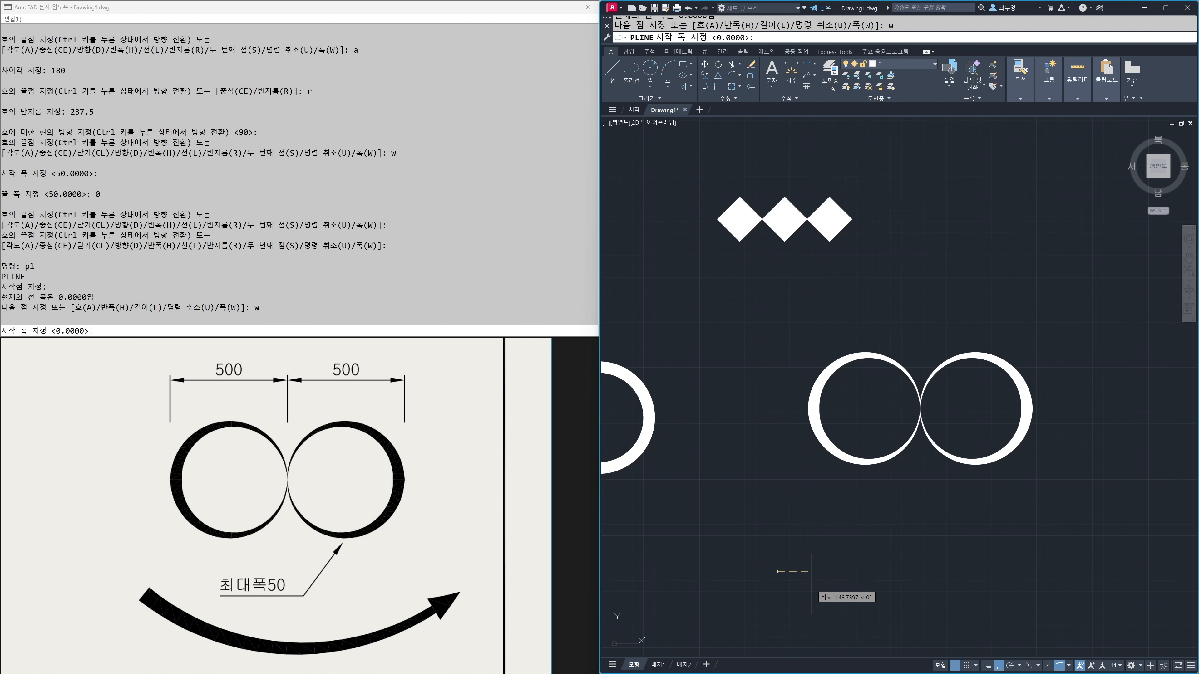
text(70)
key(Return)
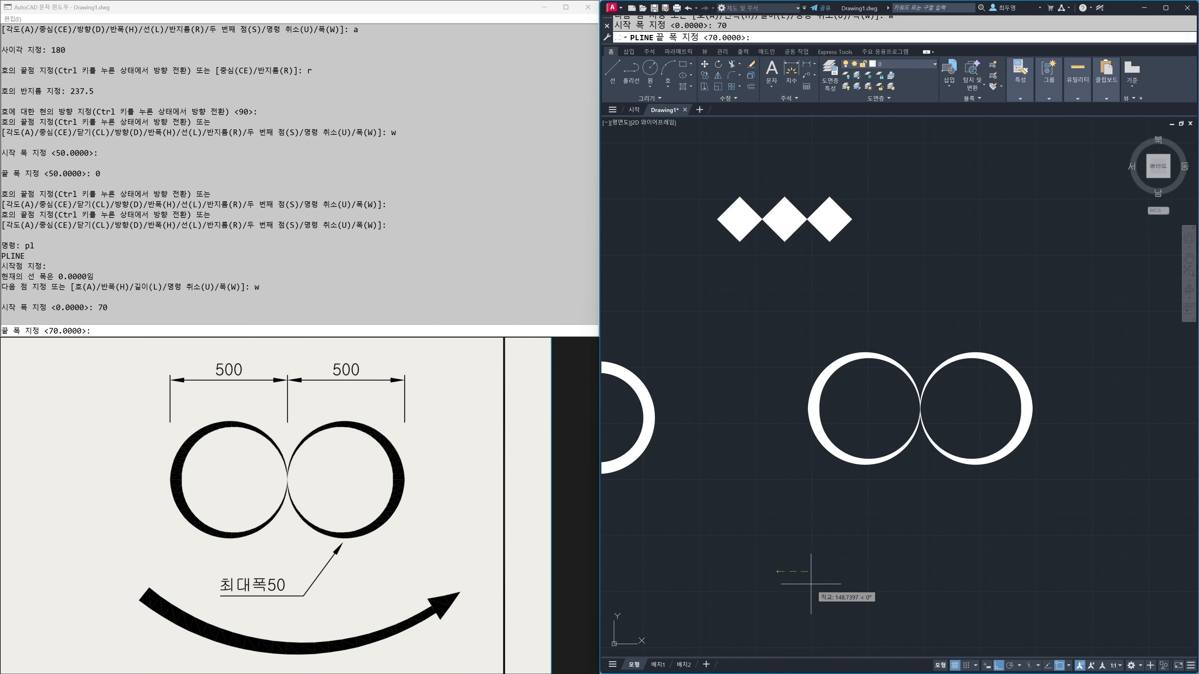
text(35)
key(Return)
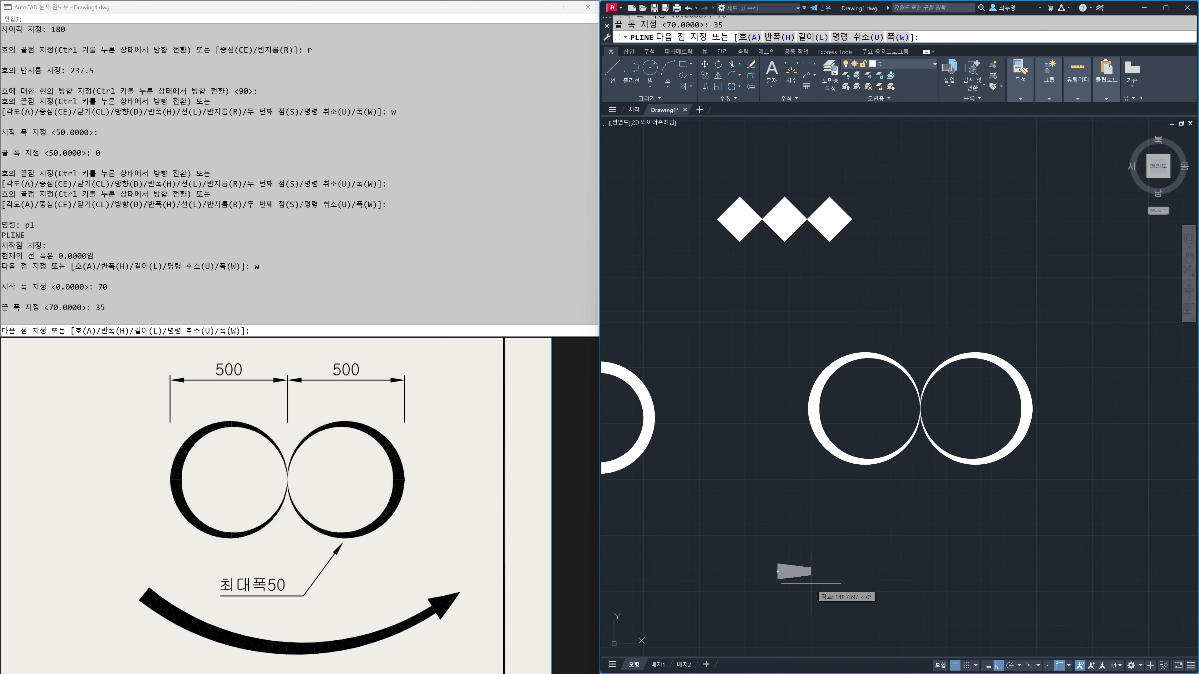
Draw the arrow's downward-bulging shaft as an arc defined by a second point beneath the double circle and an upper-right endpoint
text(a)
key(Return)
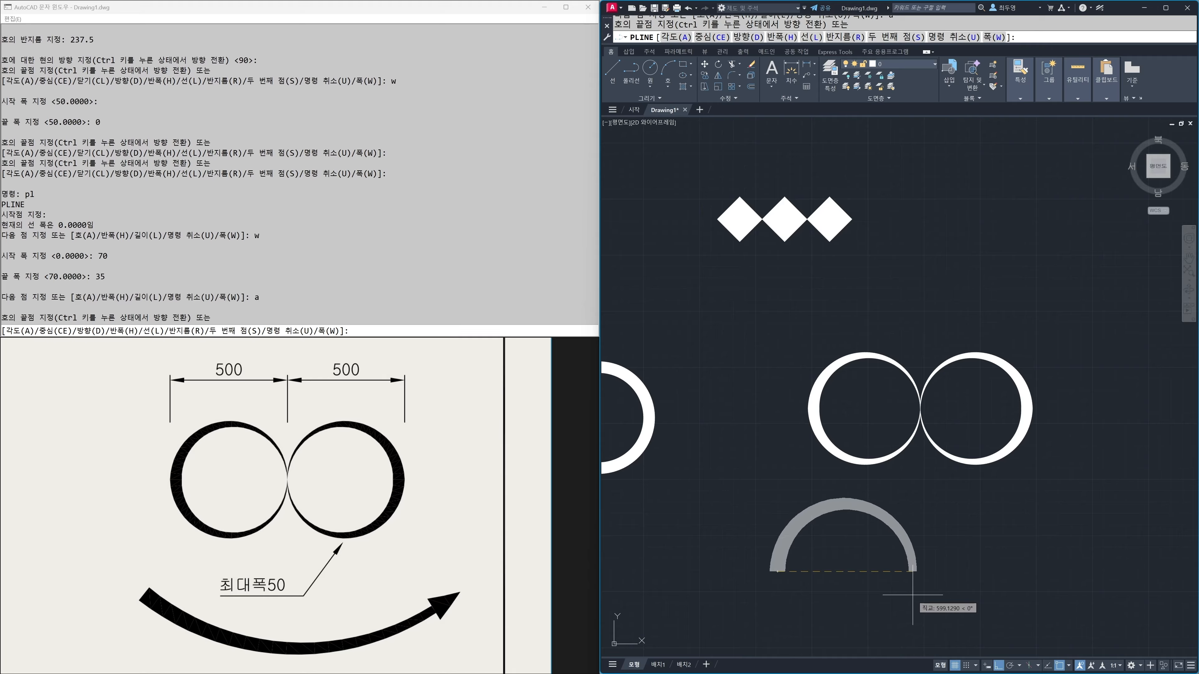
text(s)
key(Return)
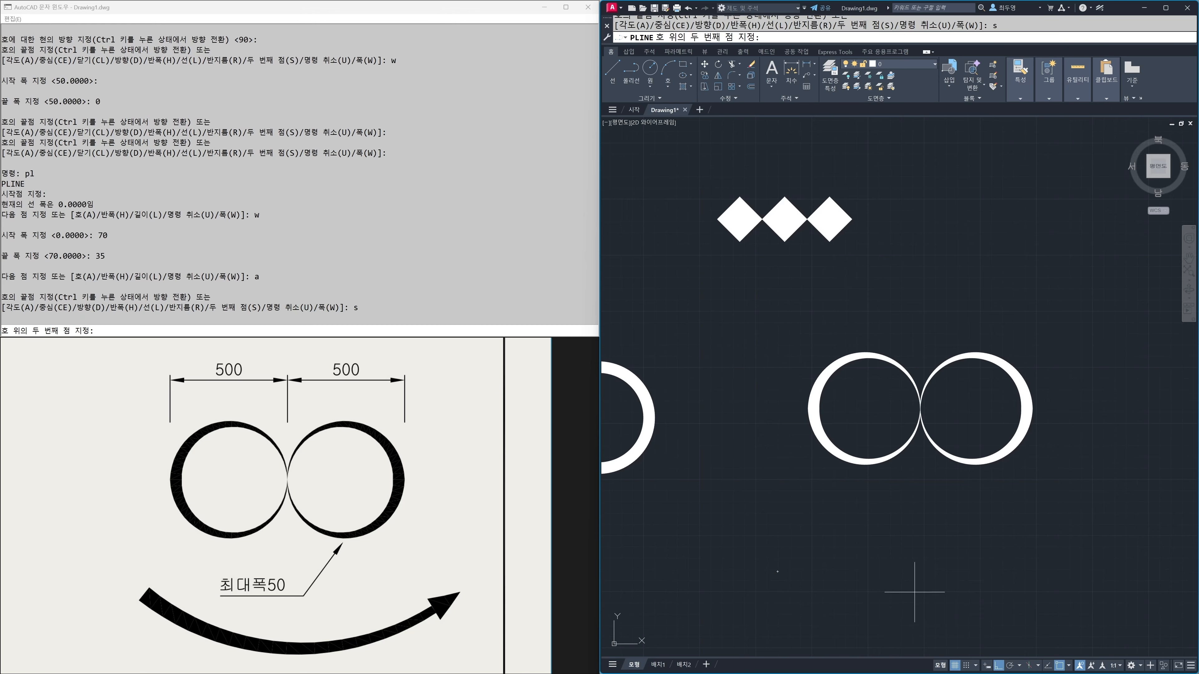
middle_drag(921, 598, 874, 490)
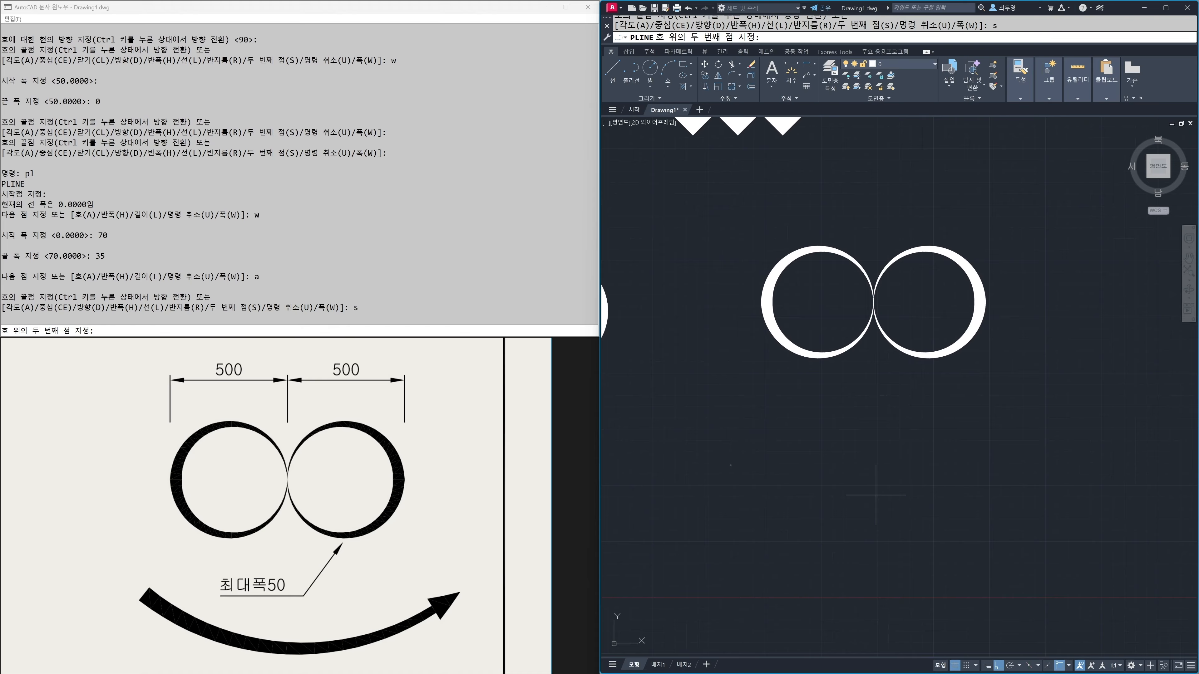
click(885, 533)
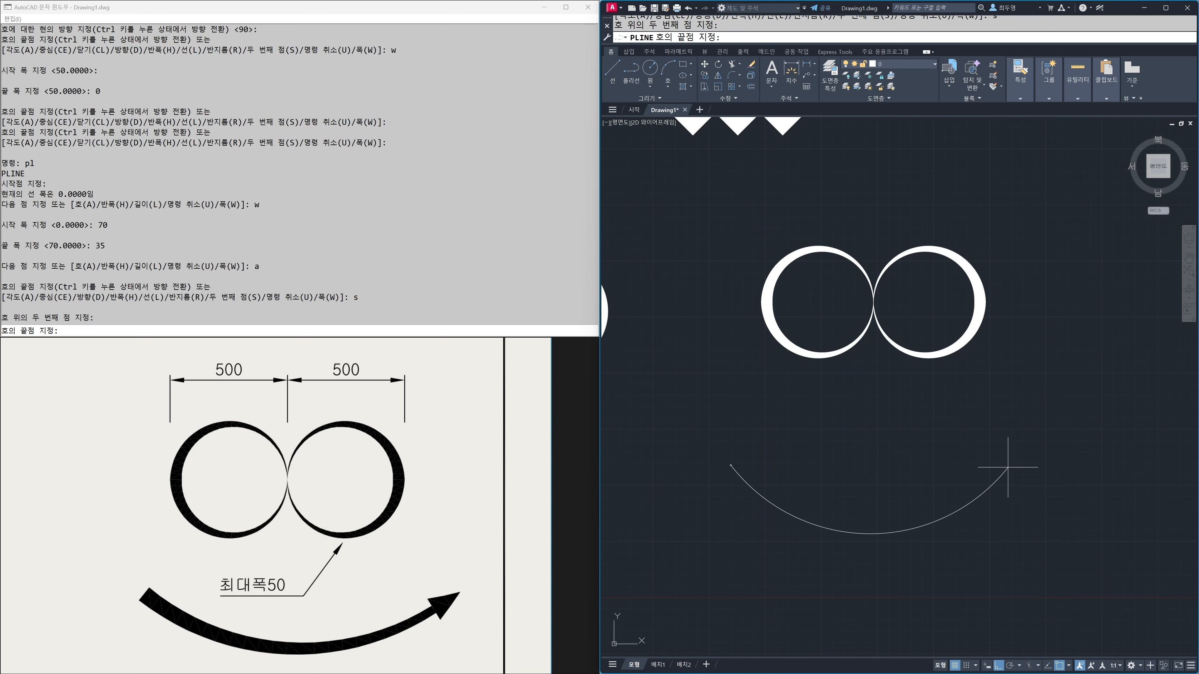
click(1031, 458)
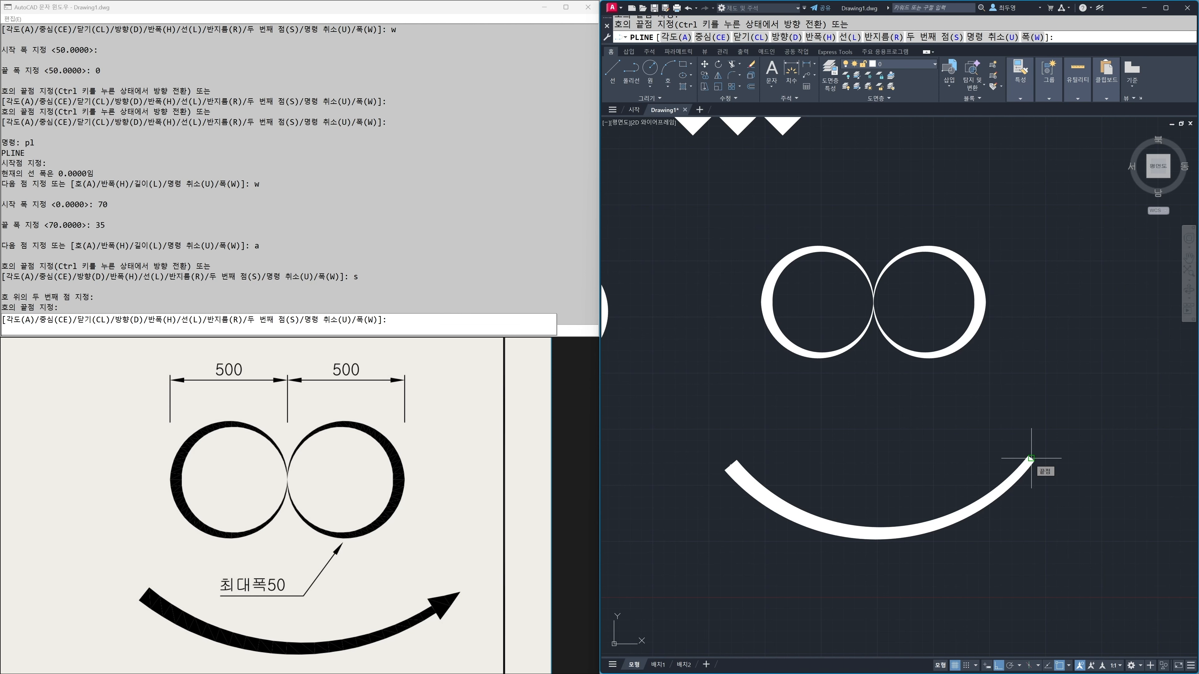
text(w)
key(Return)
text(100)
key(Return)
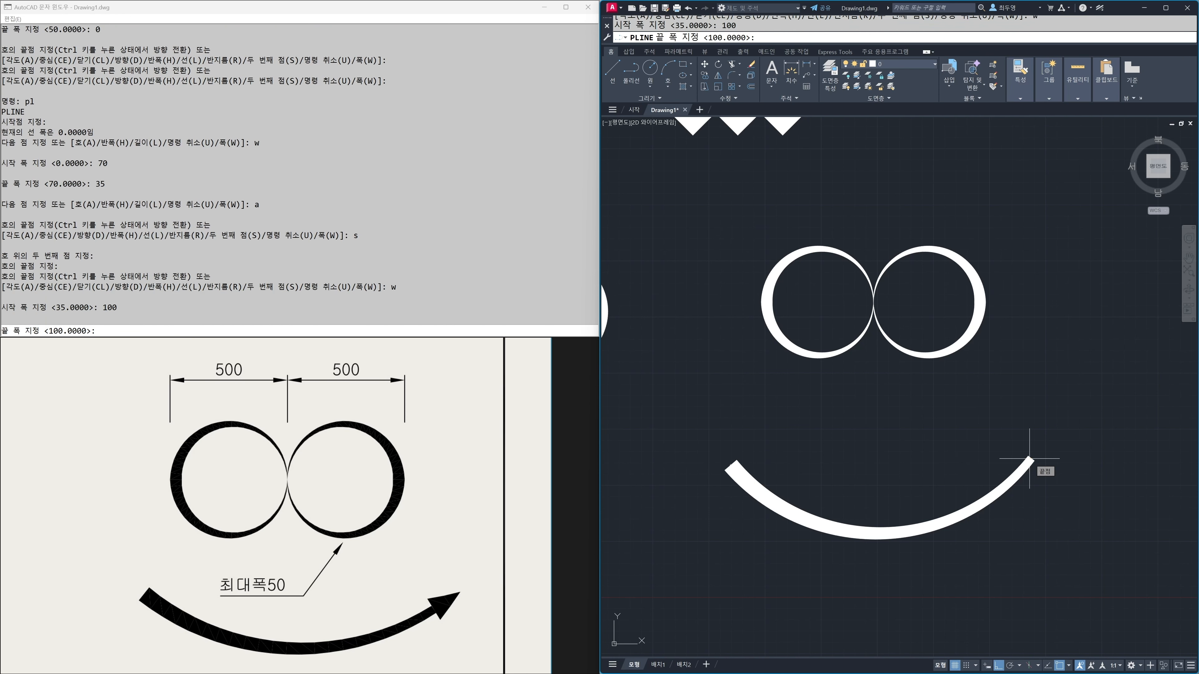
text(0)
key(Return)
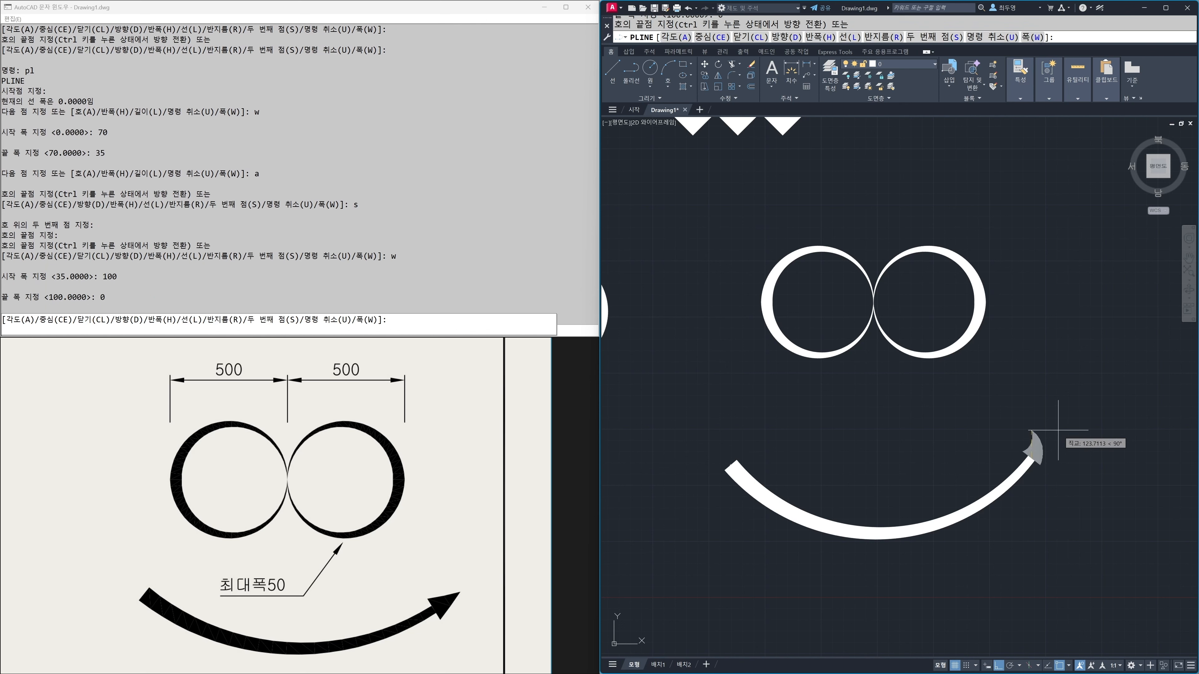
key(Escape)
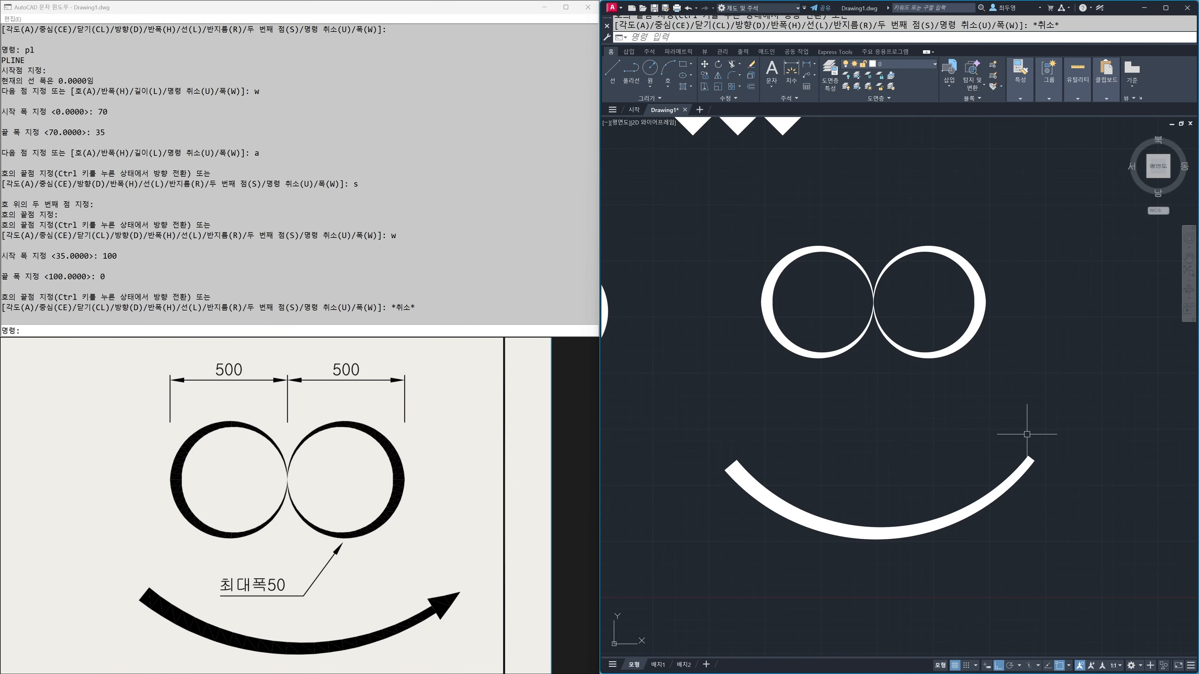
Draw the arrowhead as a separate straight polyline from the shaft's upper-right end, without ortho, tapering from width 100 to 0 along the curve's direction
key(space)
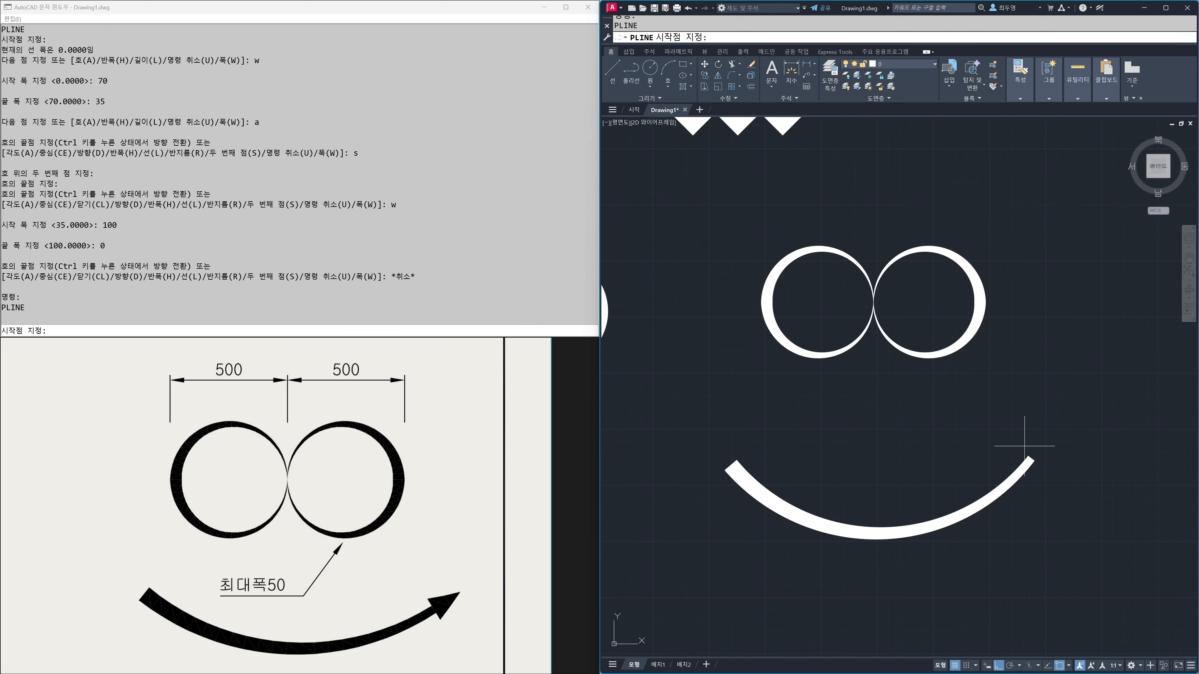
click(1030, 458)
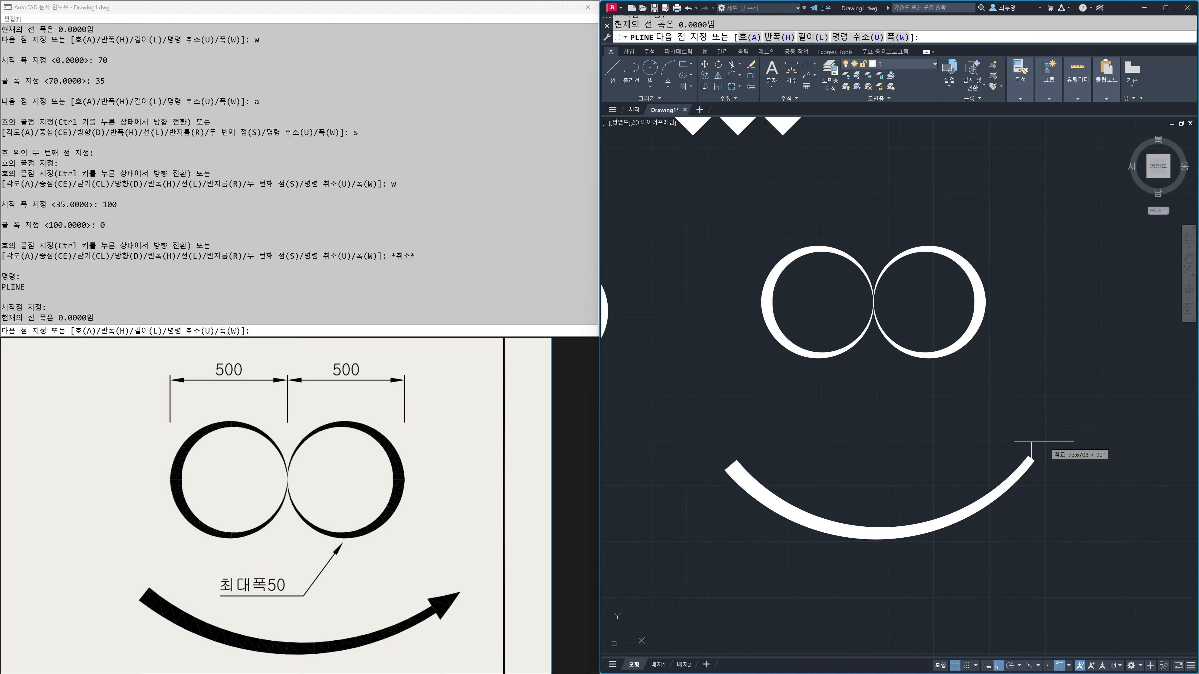
key(F8)
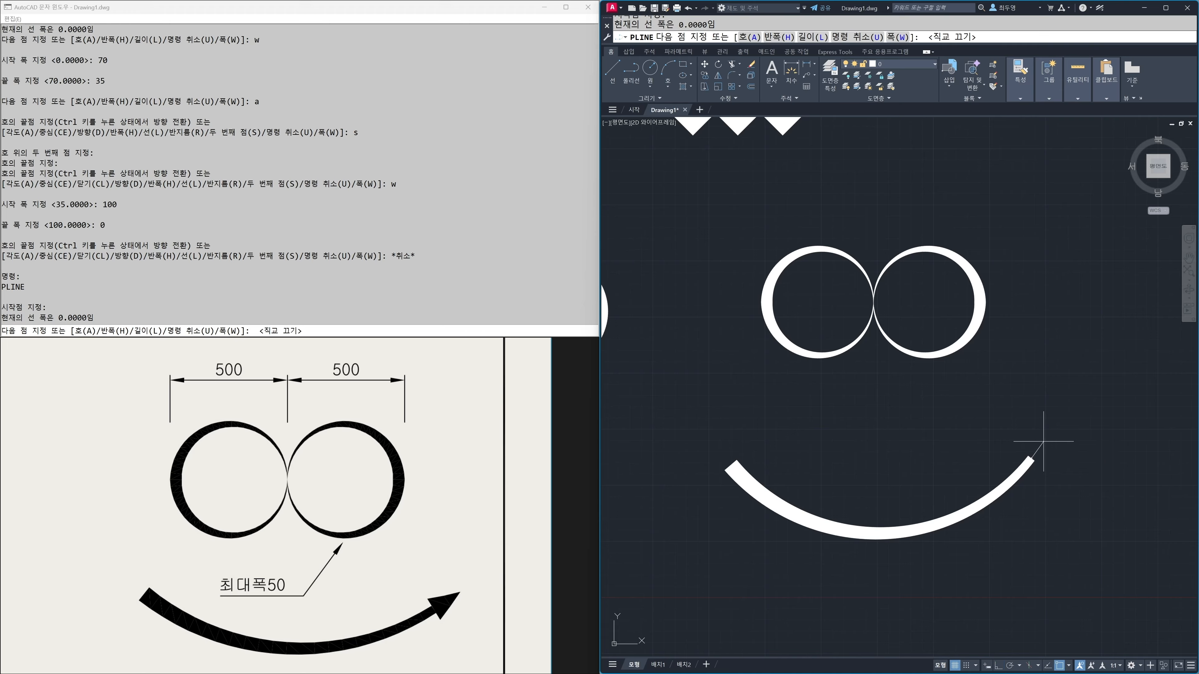
text(w)
key(Return)
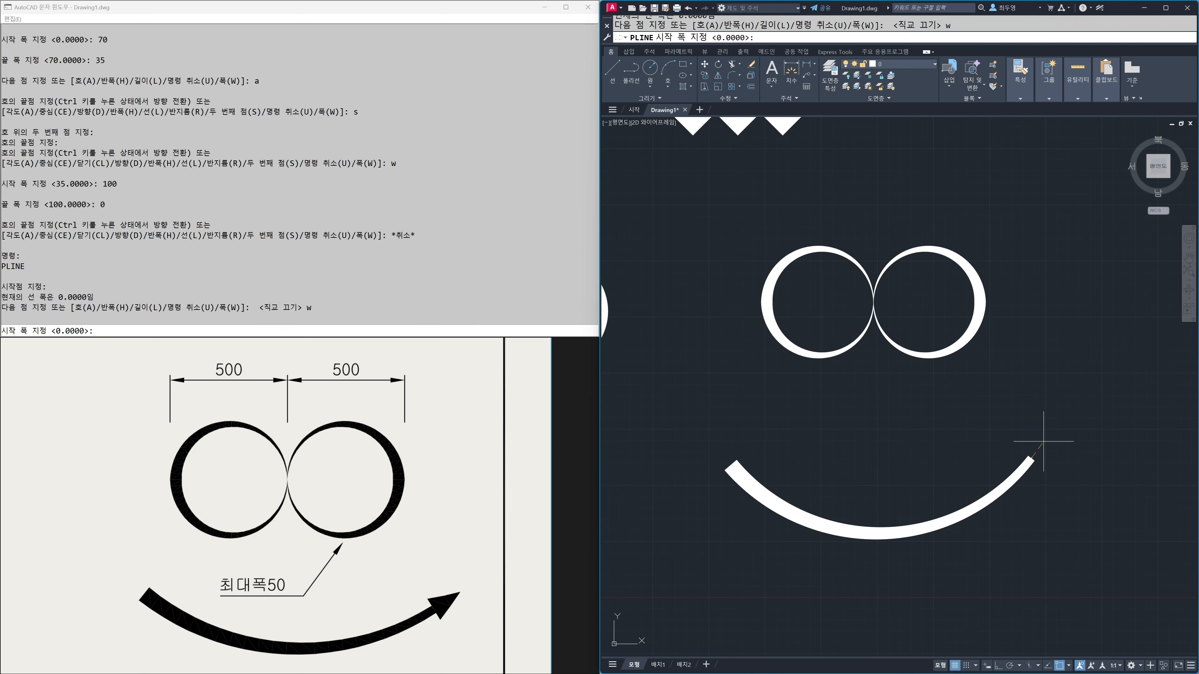
text(100)
key(Return)
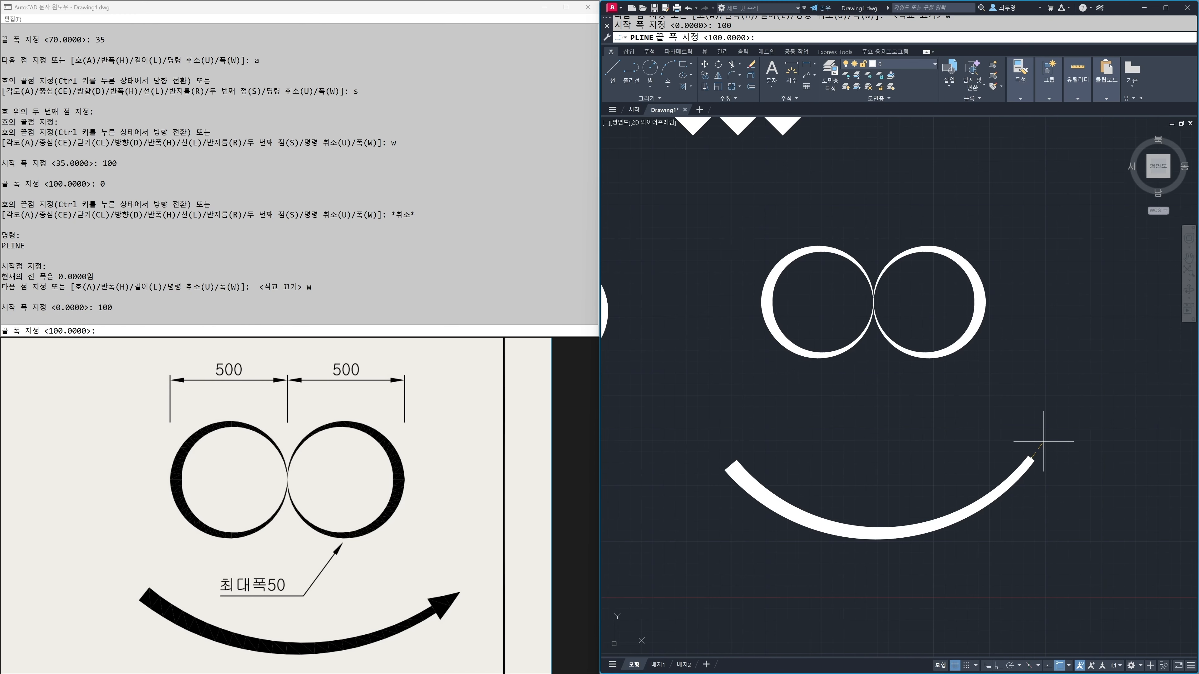
text(0)
key(Return)
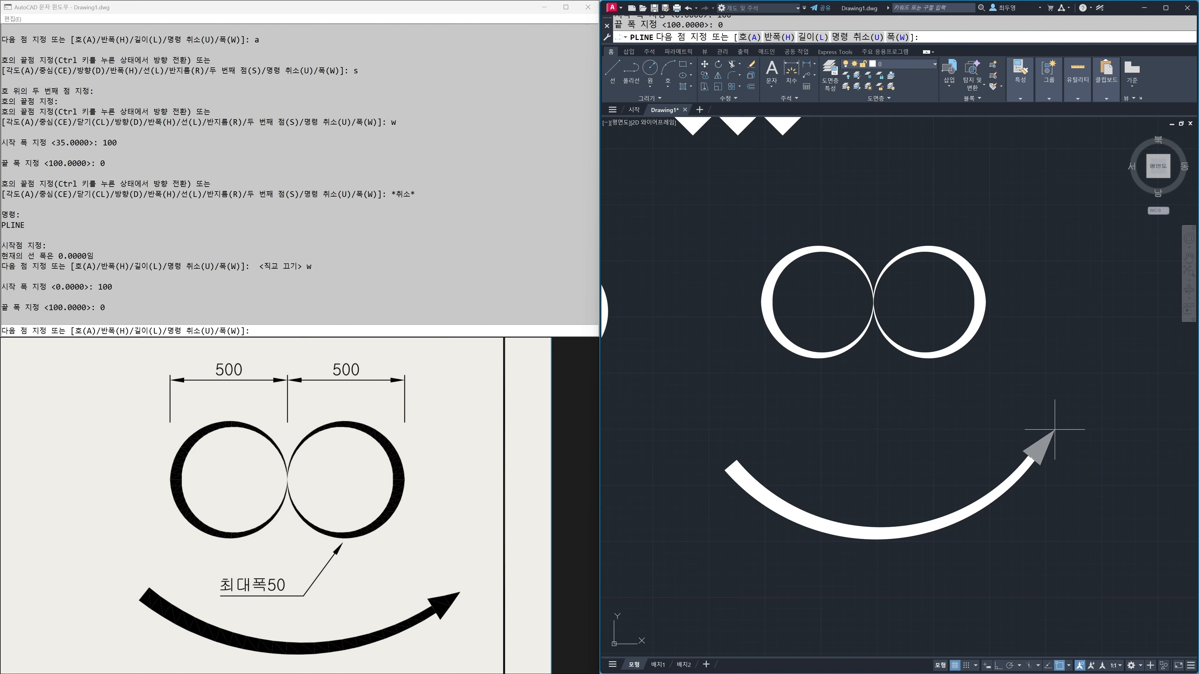
click(1054, 429)
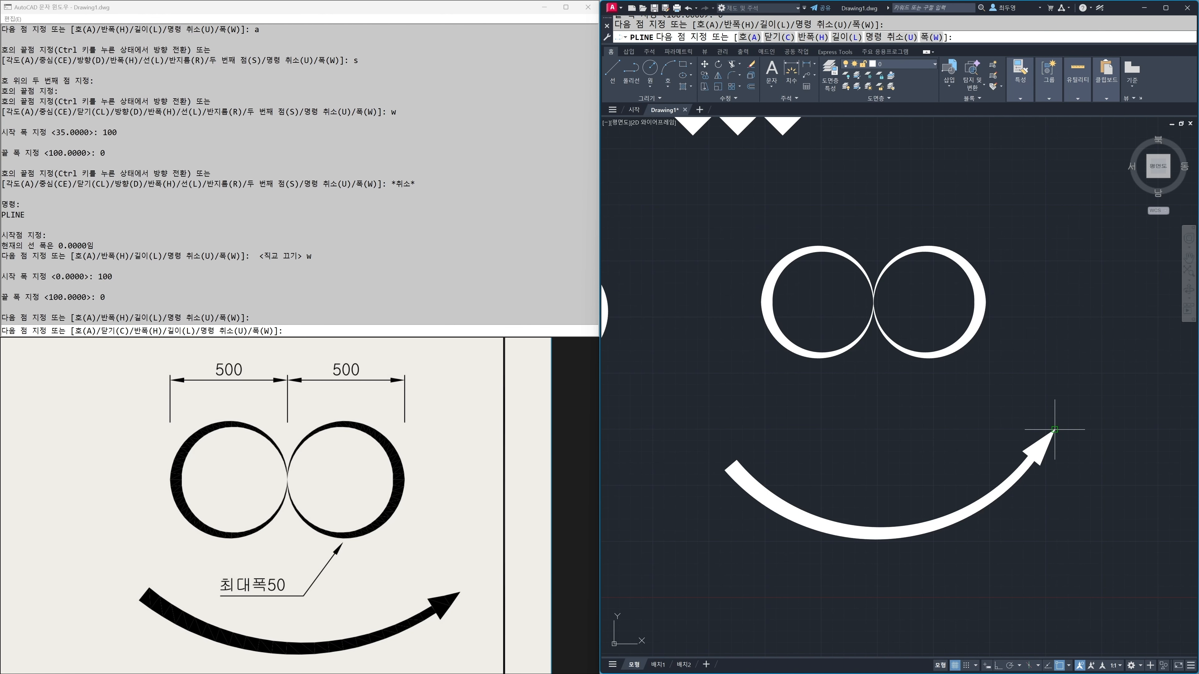
key(Return)
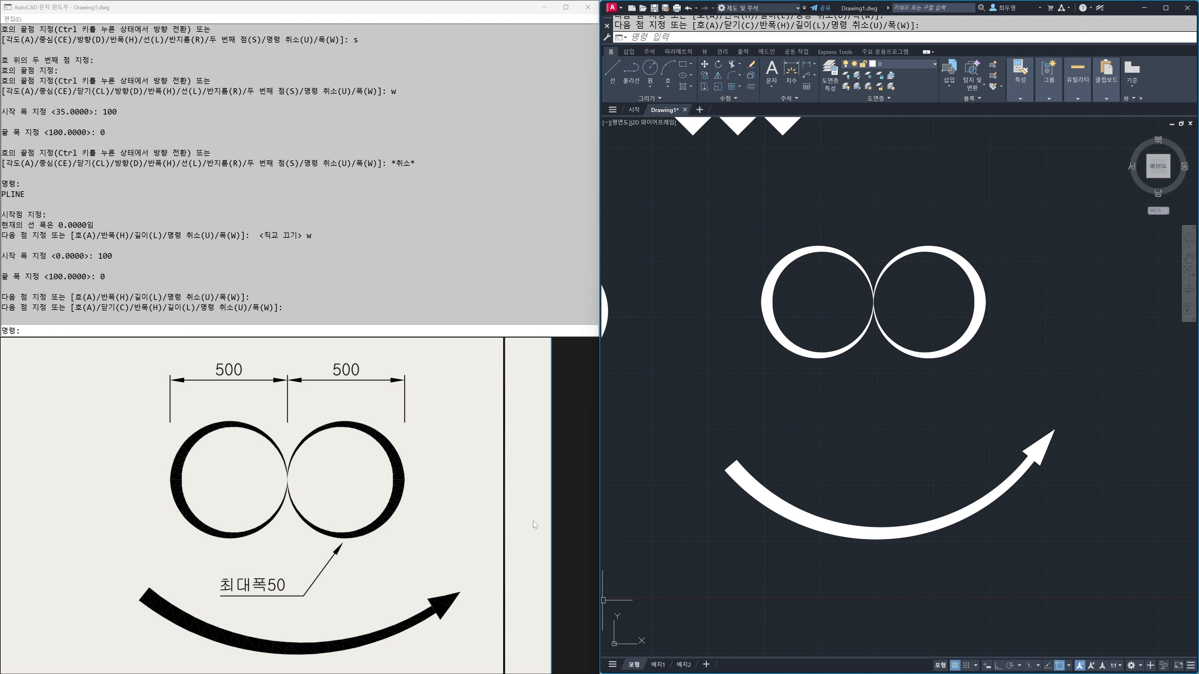
Show the whole EX.13 reference sheet and the full extent of the drawing to compare all the finished symbols
double_click(445, 509)
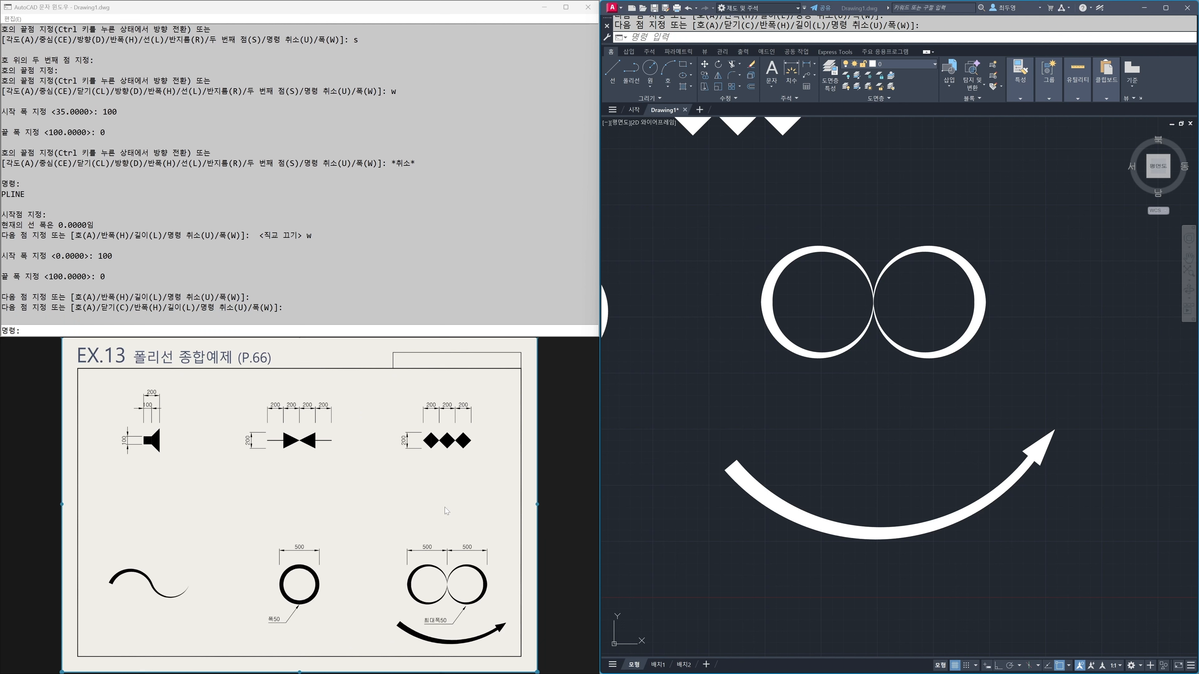
click(822, 439)
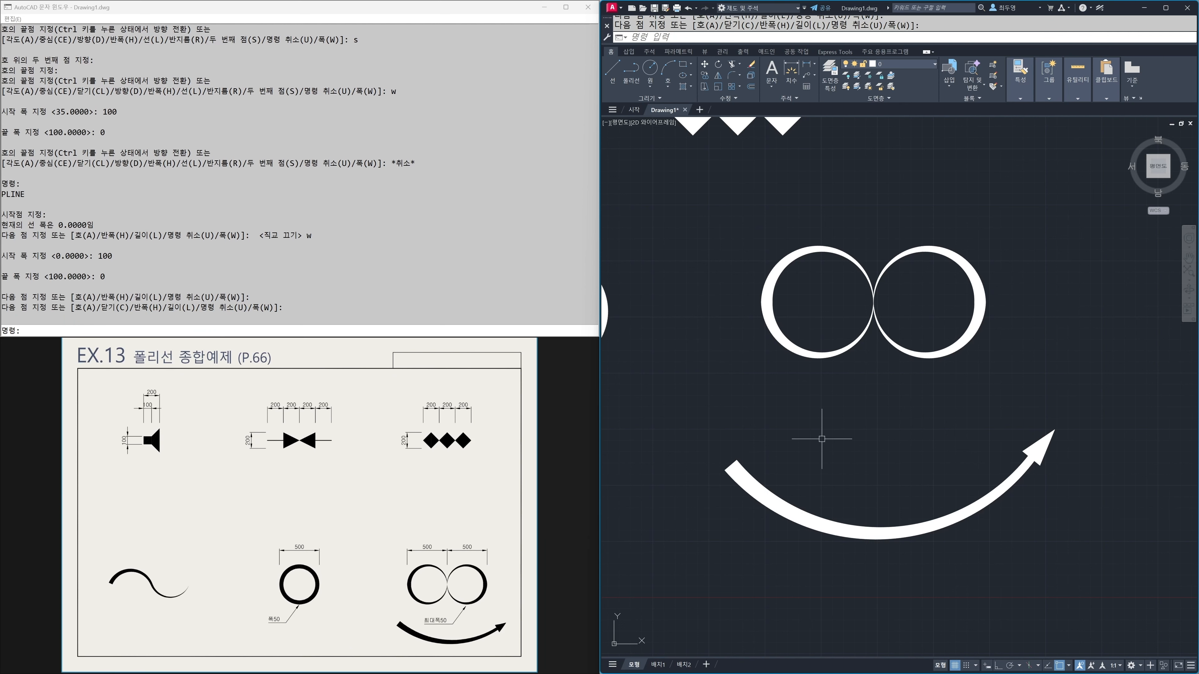
text(z)
key(Return)
text(a)
key(Return)
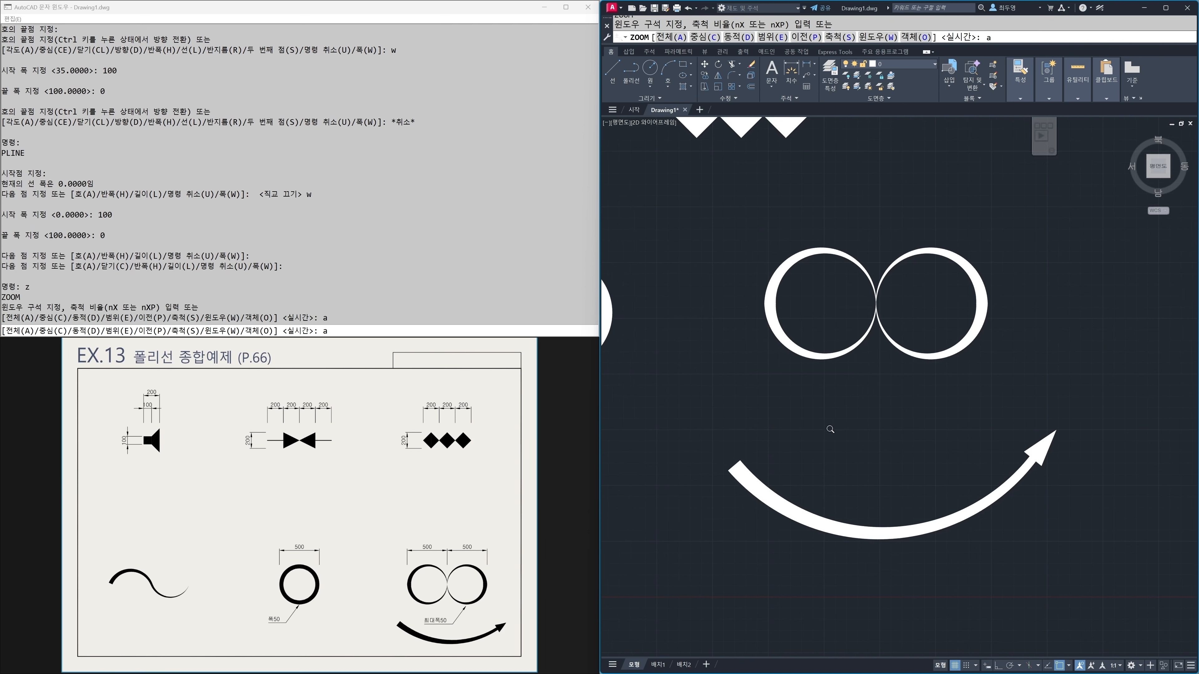